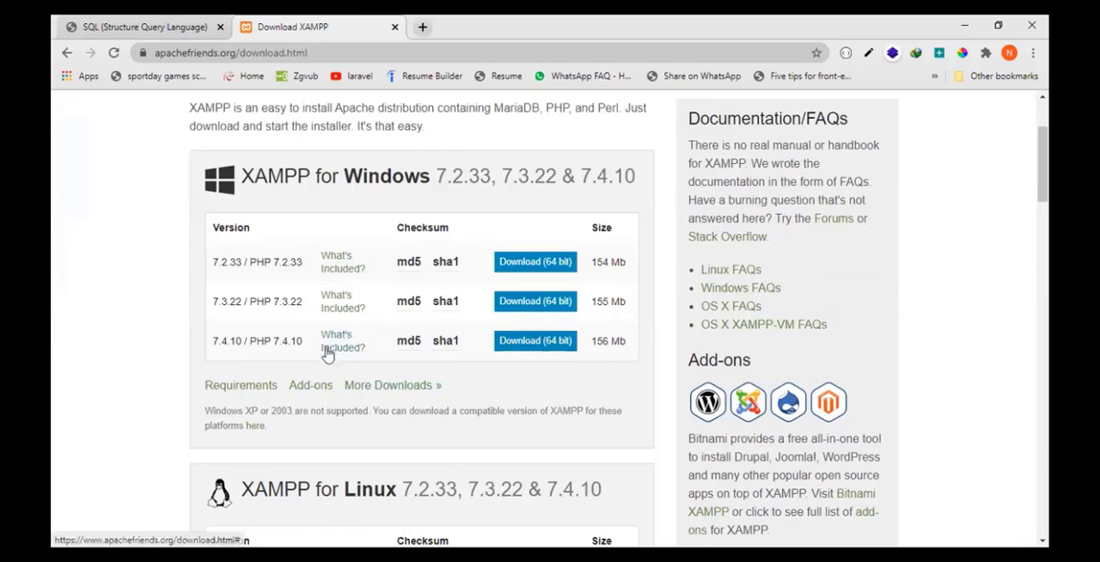
- Review the XAMPP versions offered for Windows, Linux and OS X on the download page
scroll(335, 426, down, 3)
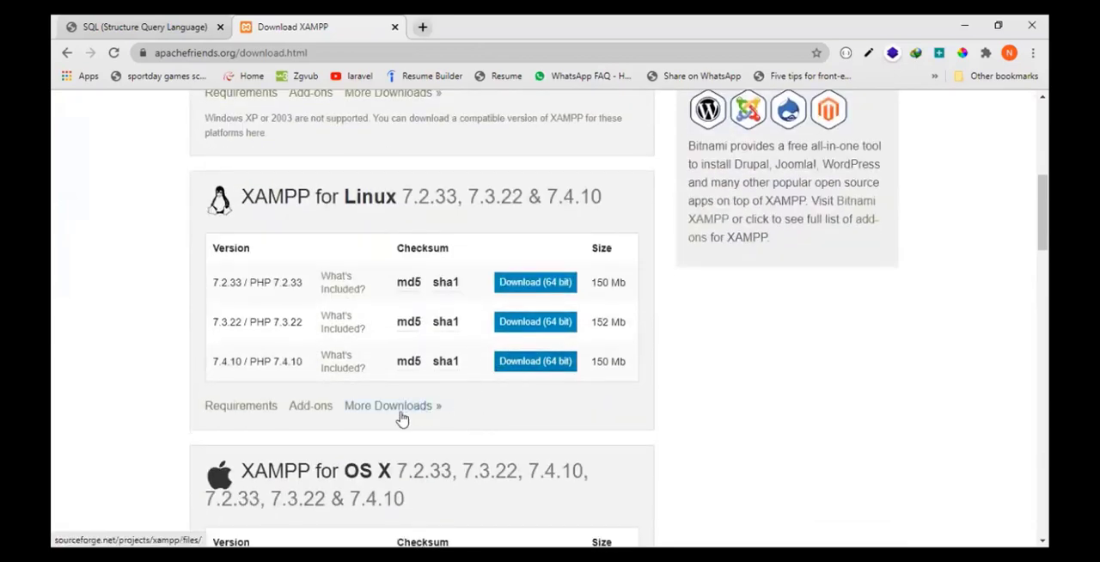
scroll(401, 418, down, 2)
scroll(471, 455, down, 3)
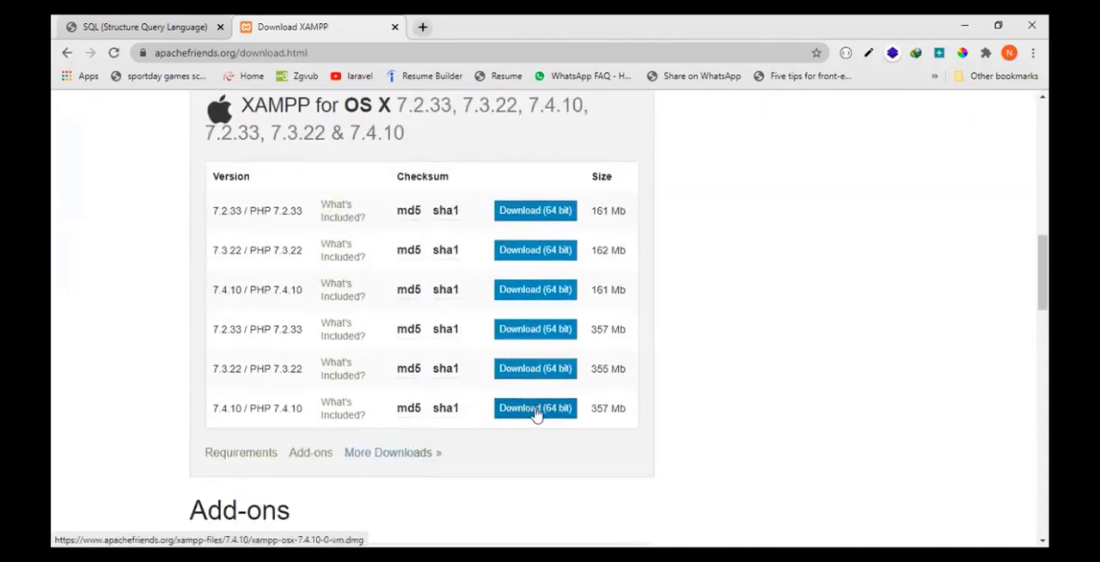
scroll(396, 421, up, 2)
scroll(434, 315, up, 7)
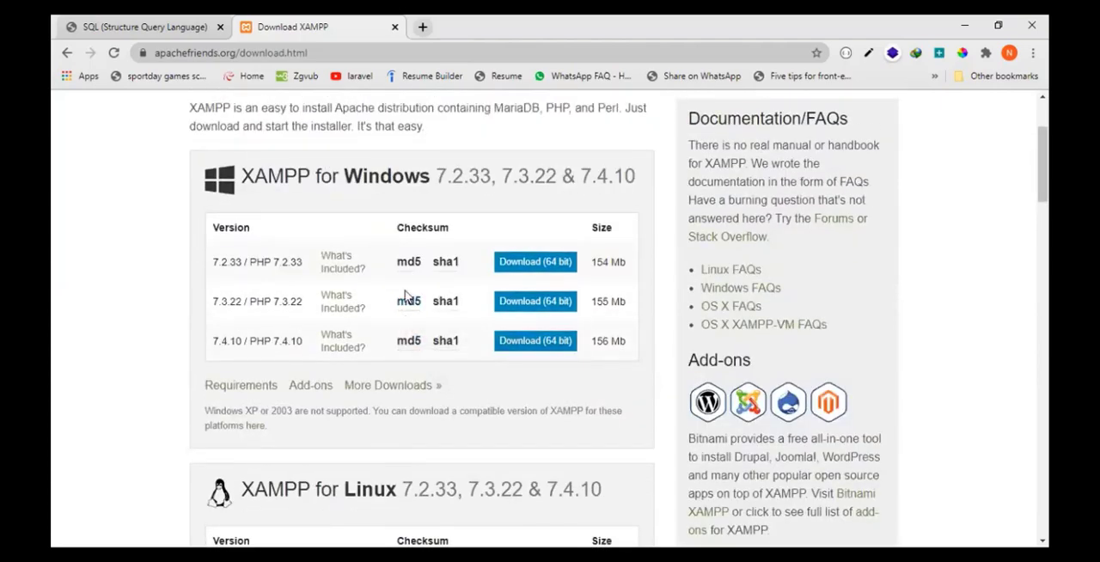
scroll(413, 395, down, 5)
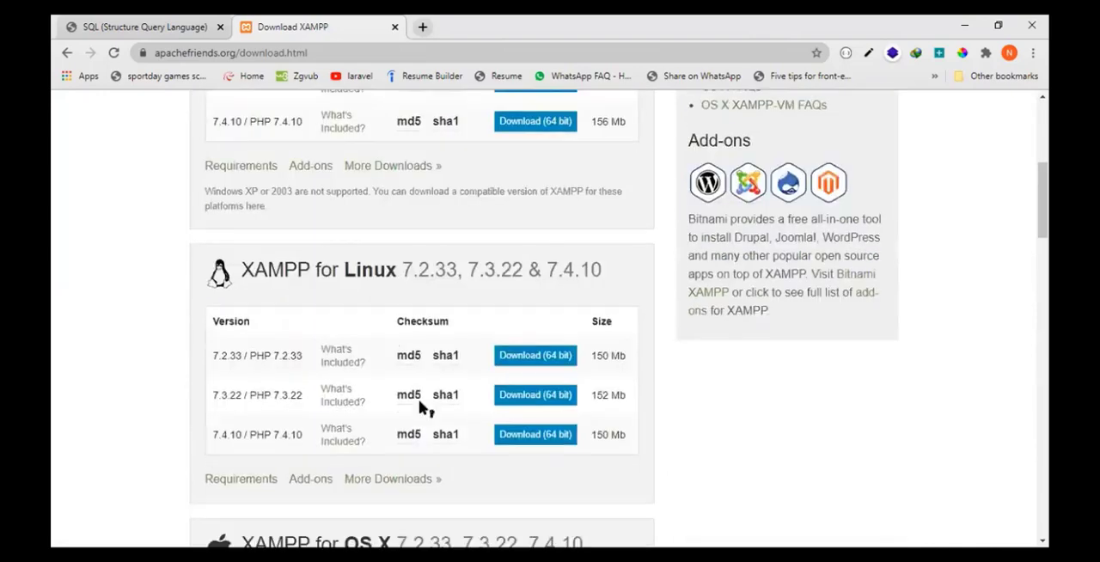
scroll(515, 440, down, 1)
scroll(481, 456, up, 5)
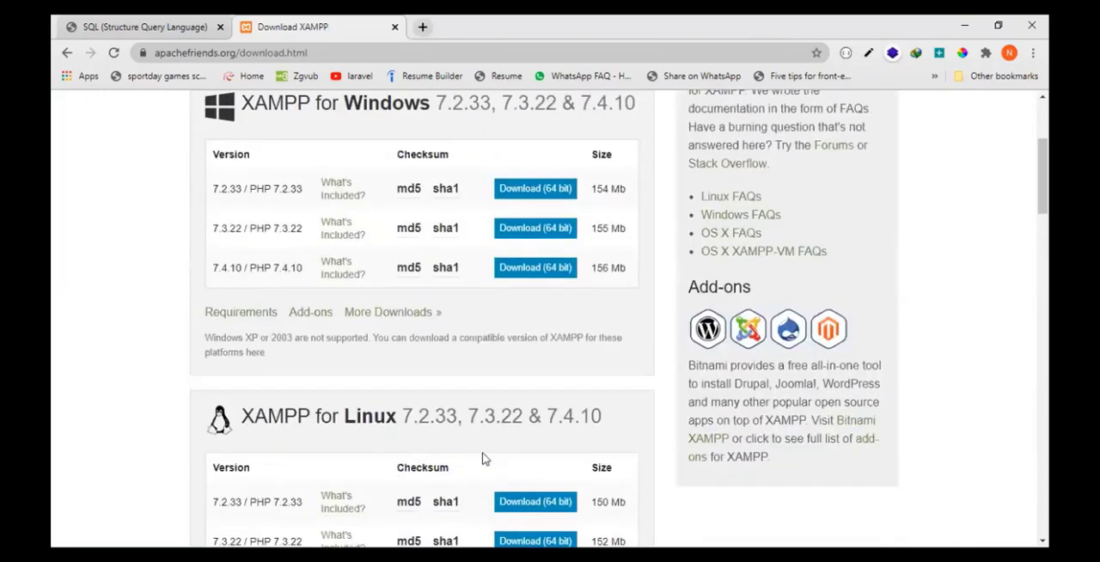
- Download the 64-bit XAMPP 7.4.10 / PHP 7.4.10 installer for Windows
click(536, 267)
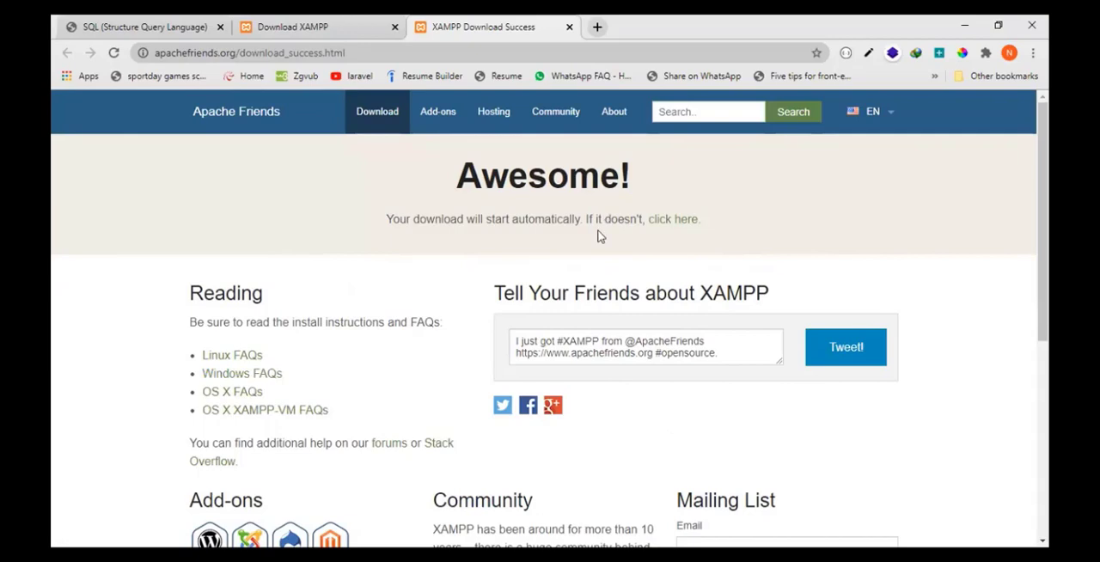
key(ctrl+shift+Tab)
click(538, 267)
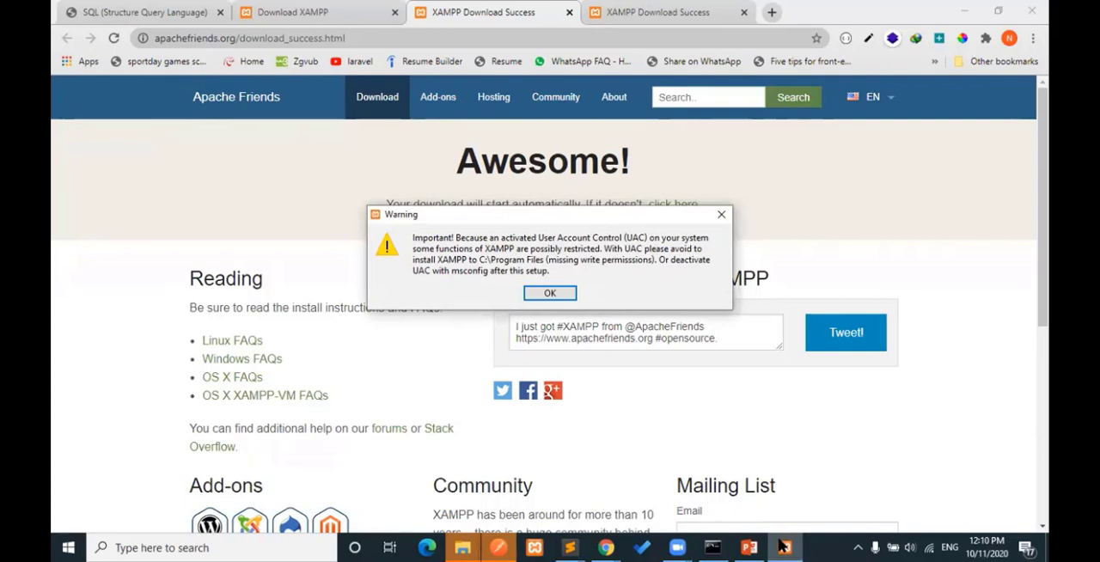
- Start the XAMPP setup wizard, acknowledge the User Account Control warning, and try to use C:\xampp as the installation folder
click(782, 547)
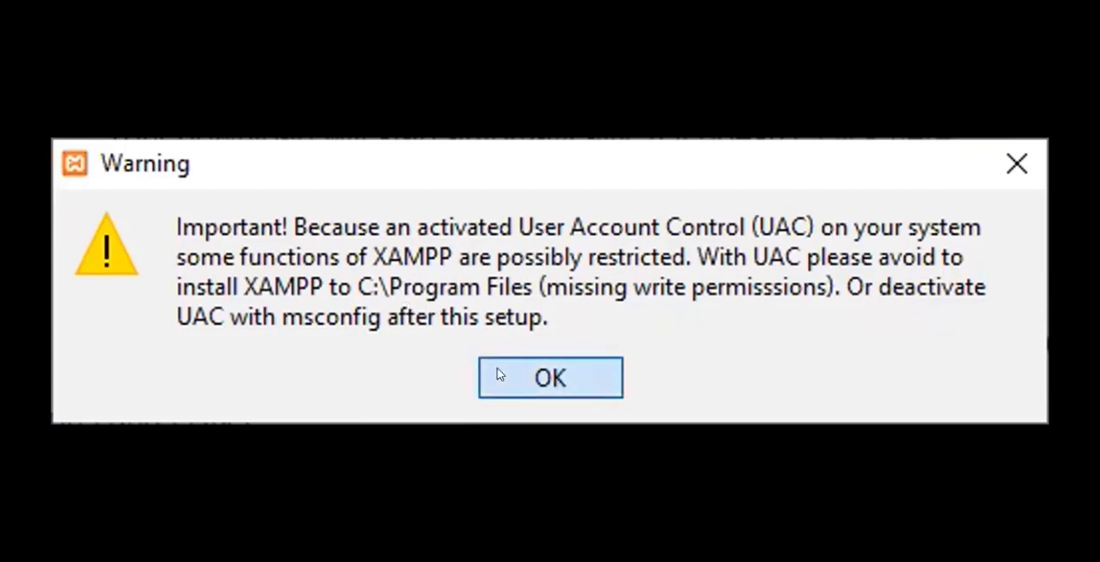
key(Right)
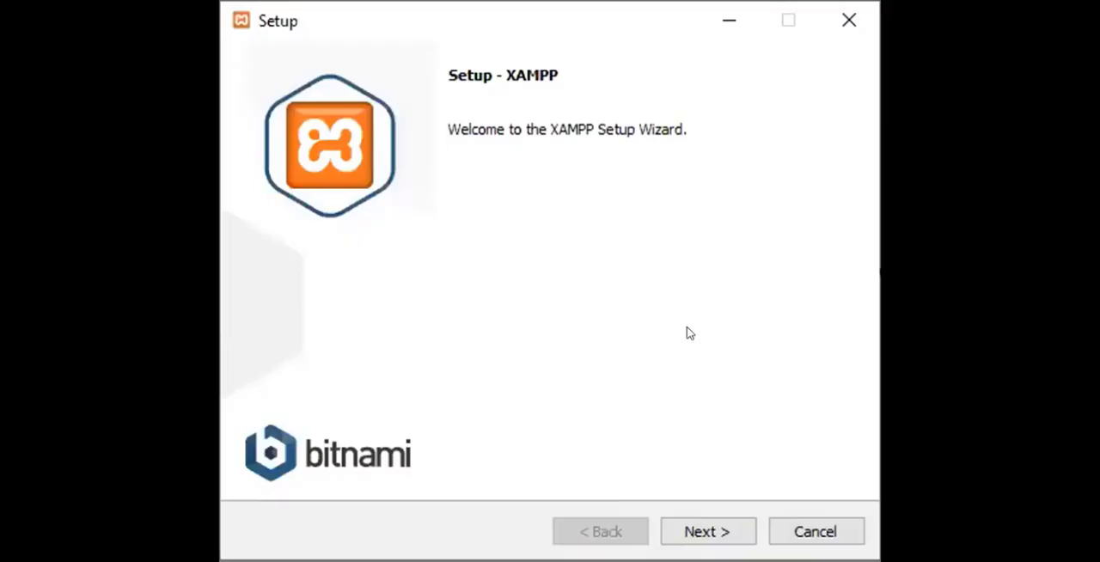
click(687, 528)
click(687, 525)
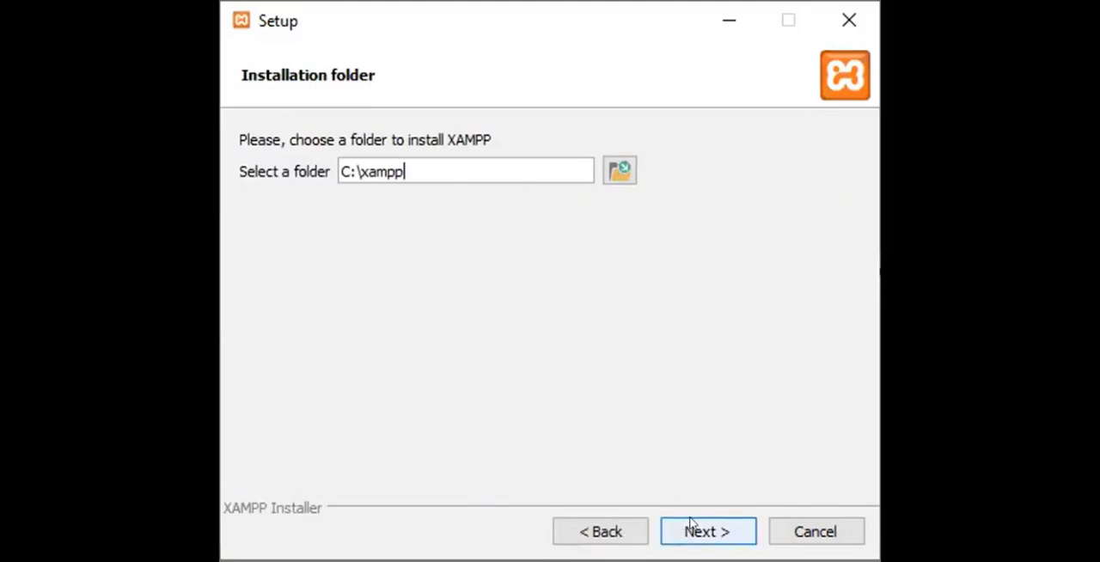
click(691, 524)
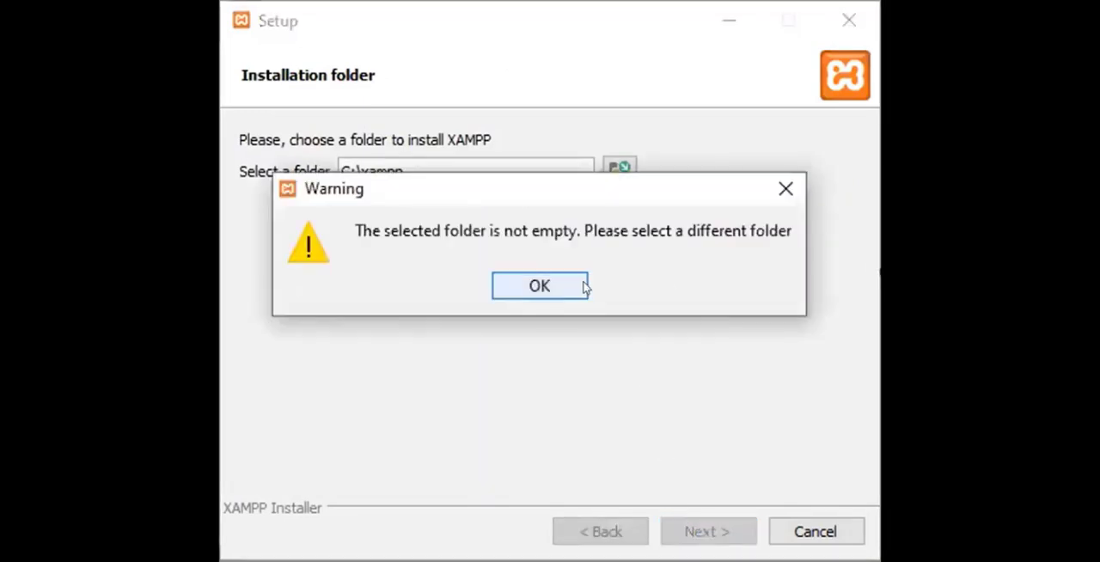
click(774, 183)
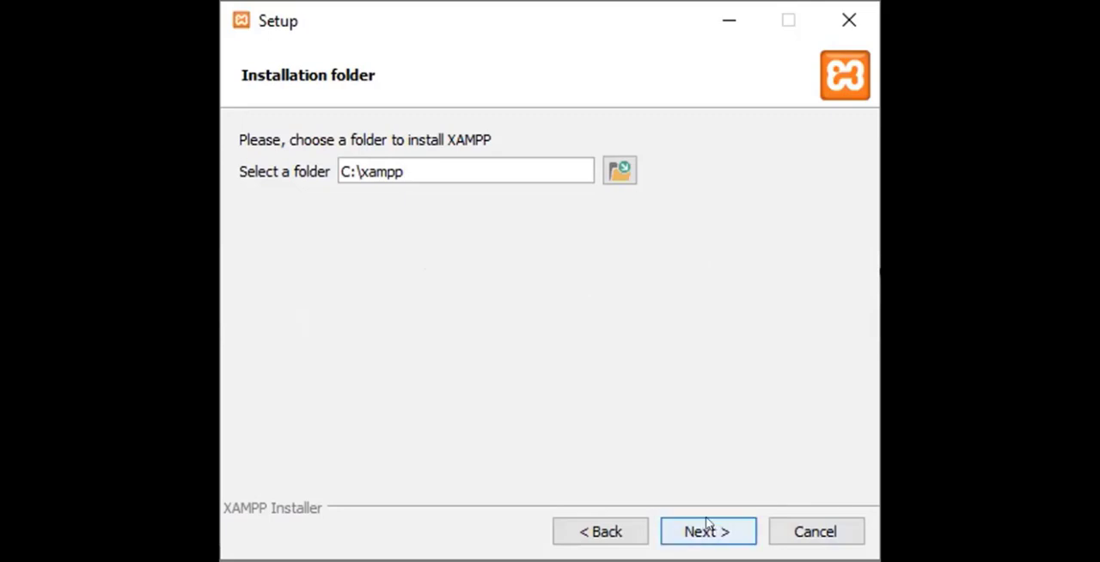
- Cancel the XAMPP setup and confirm aborting the installation process
click(812, 533)
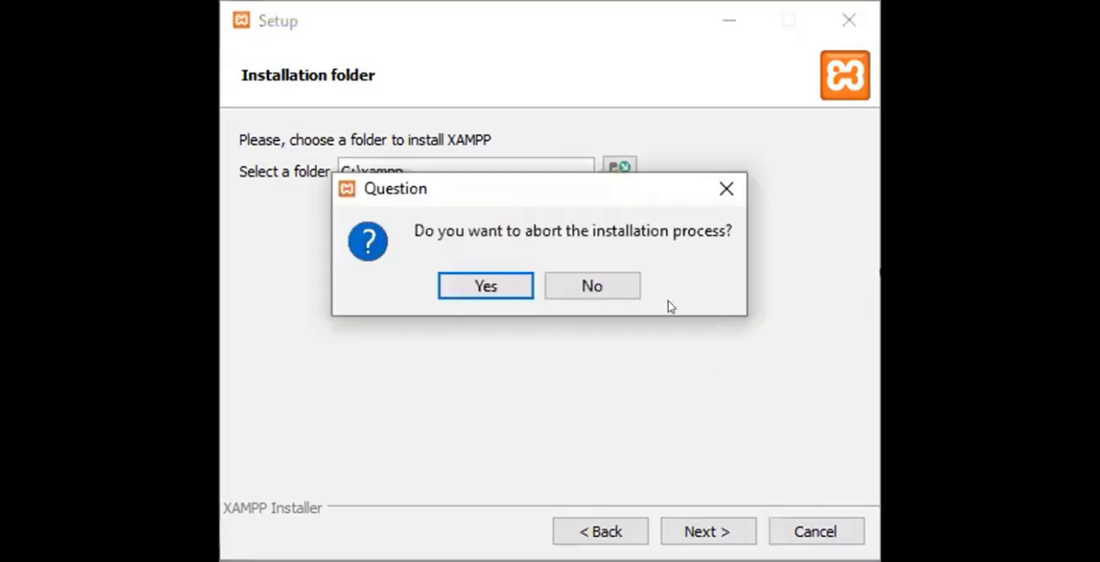
click(715, 191)
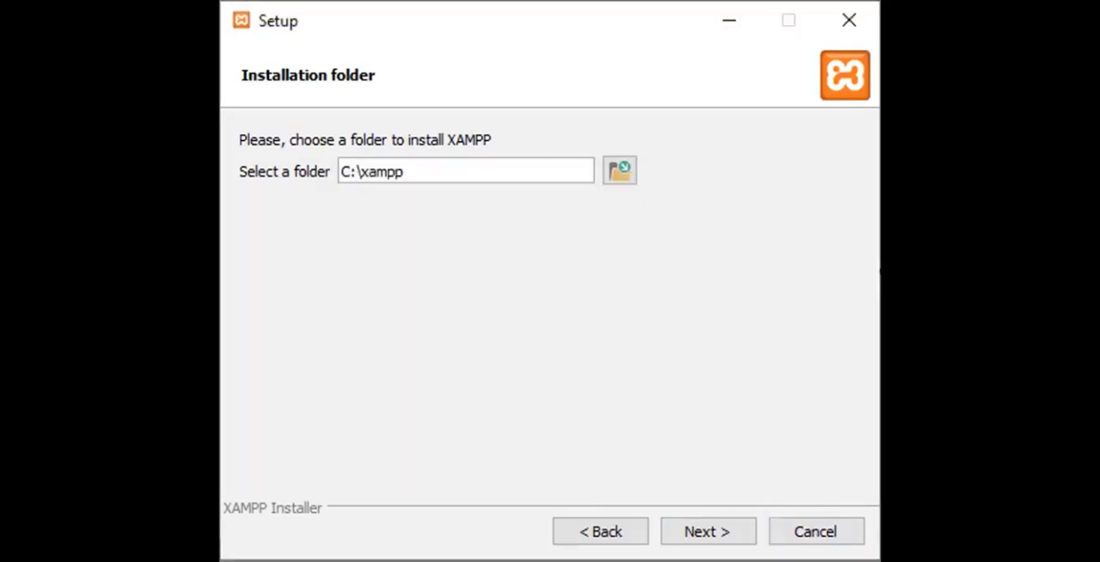
click(856, 24)
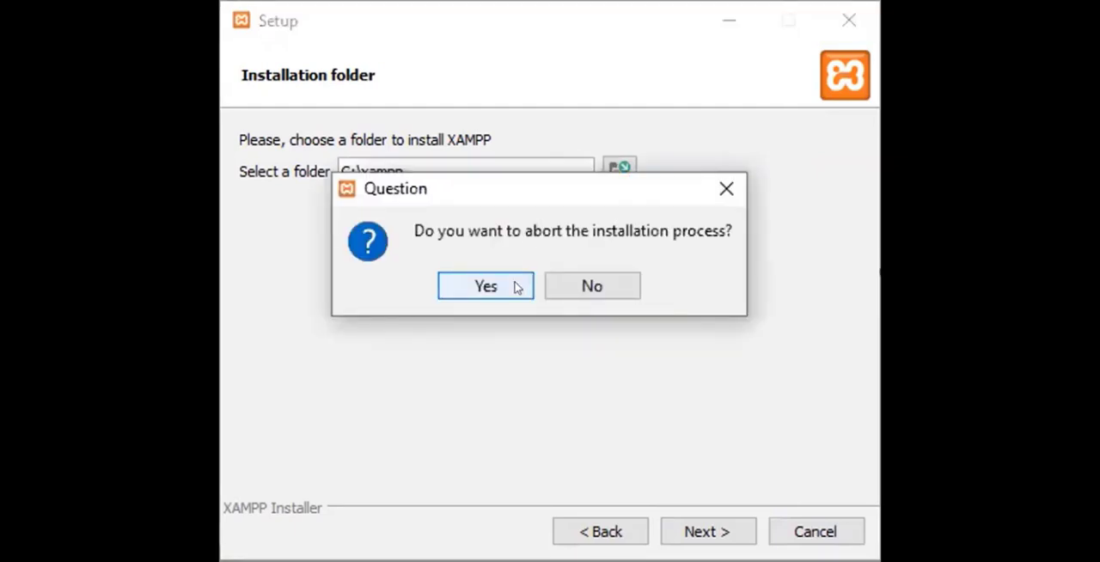
click(517, 287)
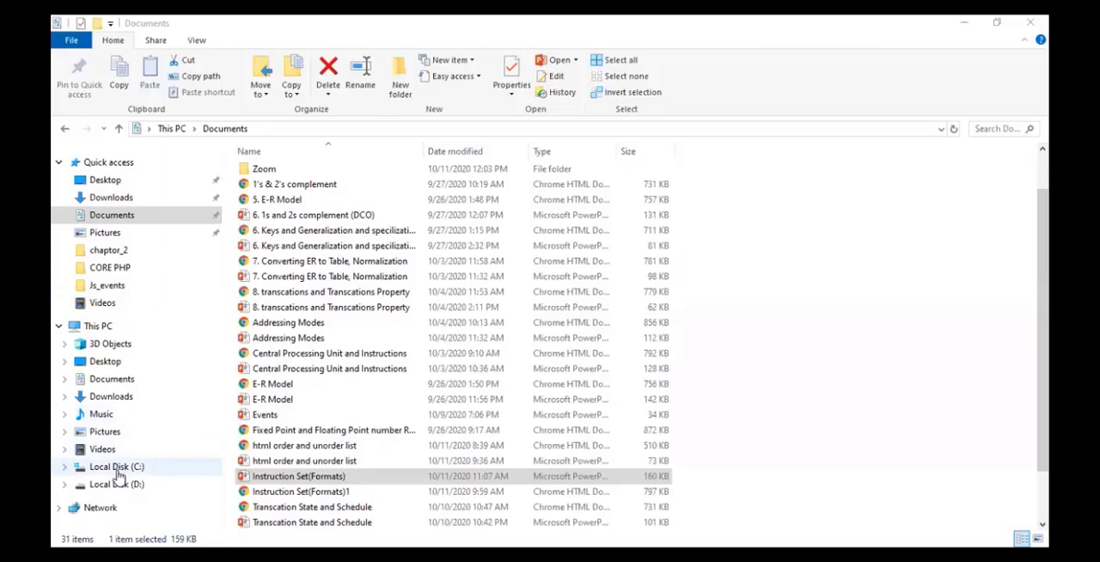
- Launch the xampp-control application from the xampp folder on Local Disk (C:)
click(118, 472)
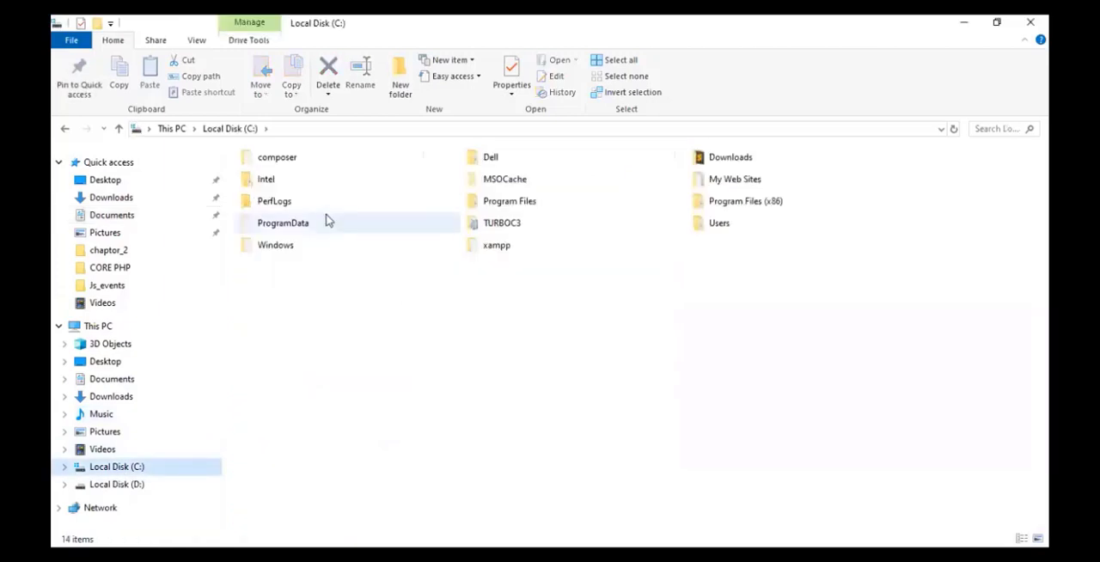
double_click(495, 249)
scroll(509, 337, down, 9)
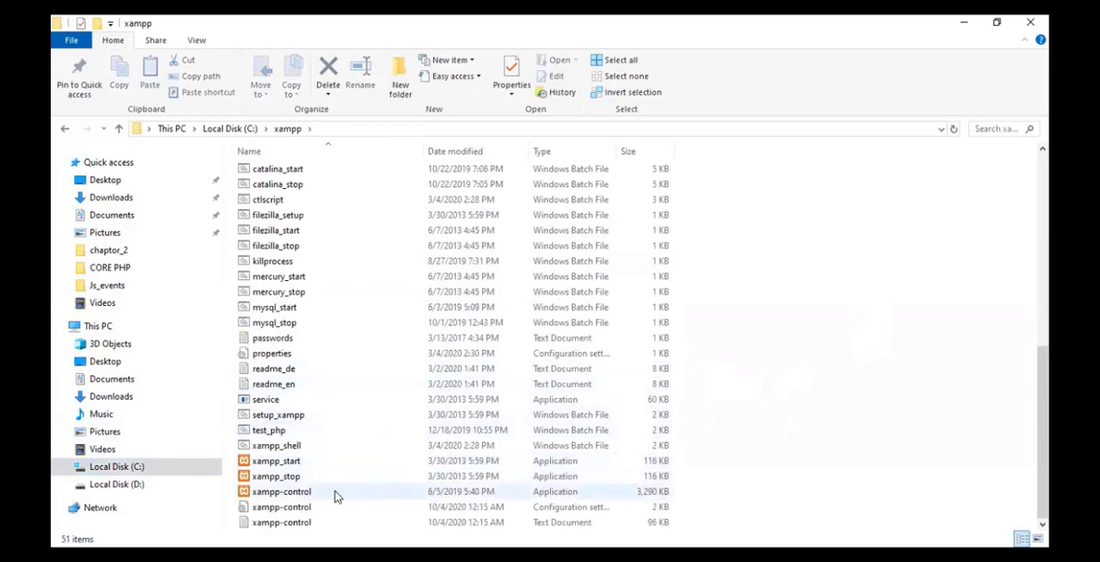
double_click(293, 494)
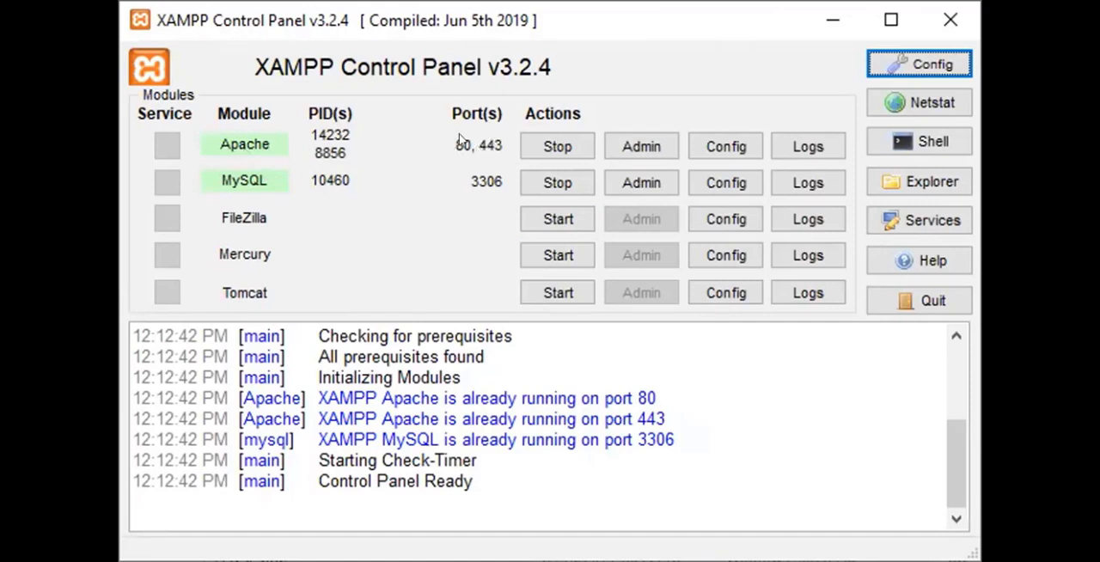
- Stop the Apache and MySQL modules, start both again, and close the XAMPP Control Panel
click(524, 145)
click(526, 182)
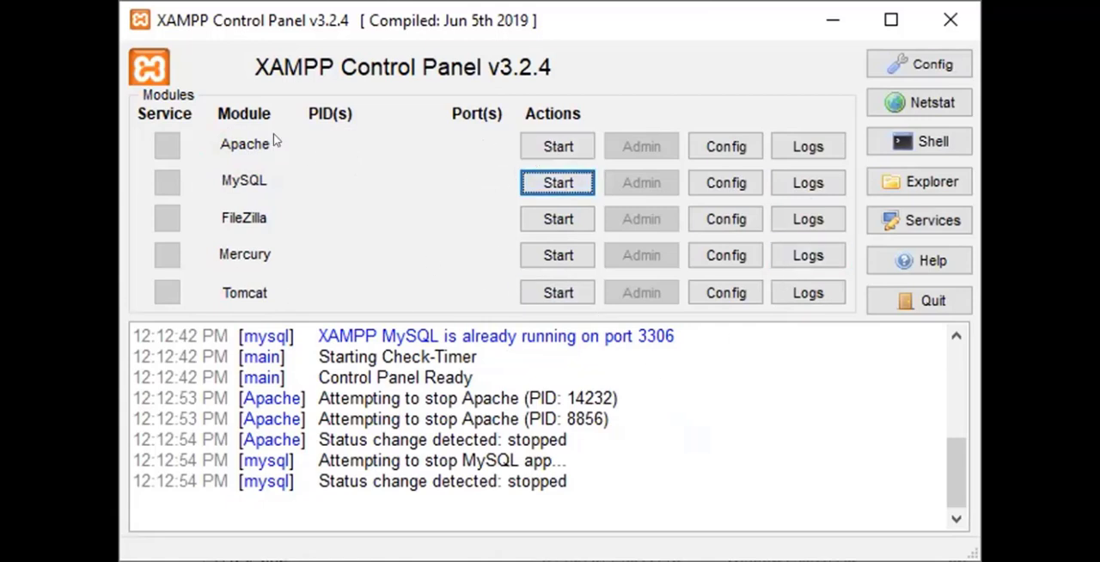
click(524, 147)
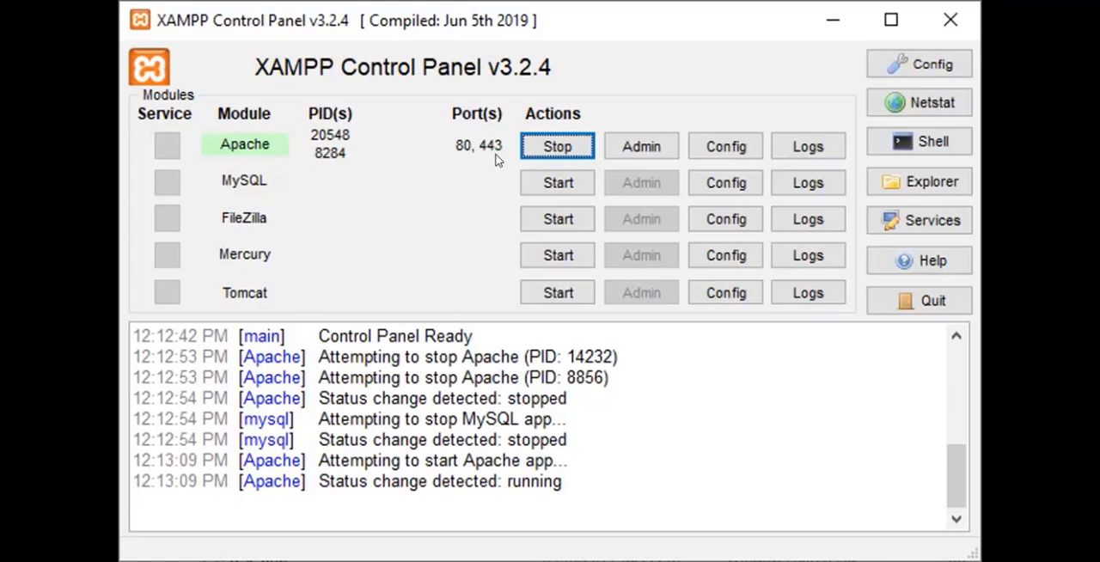
click(530, 184)
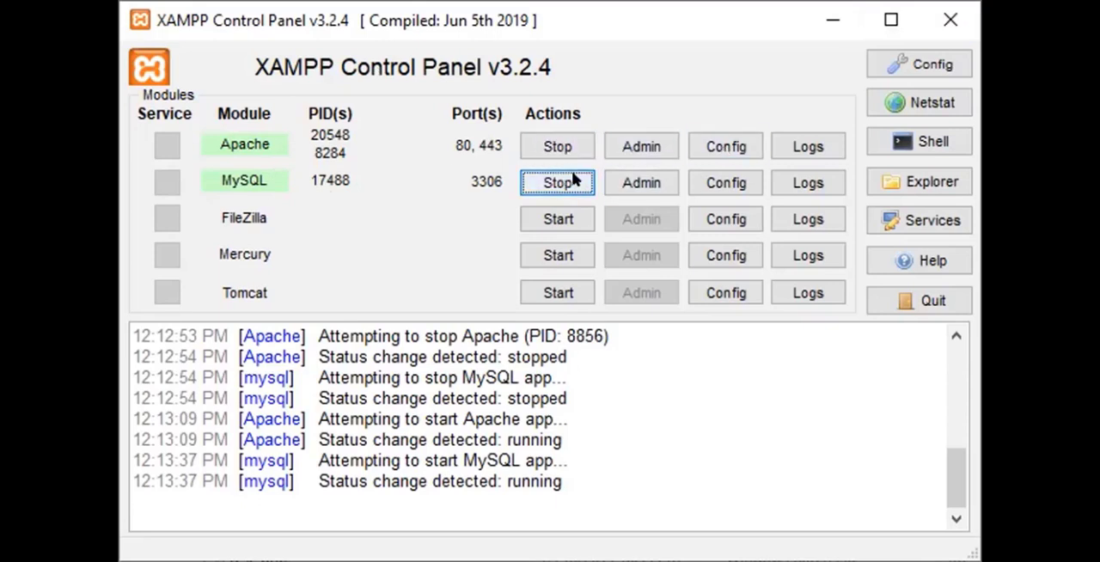
click(947, 27)
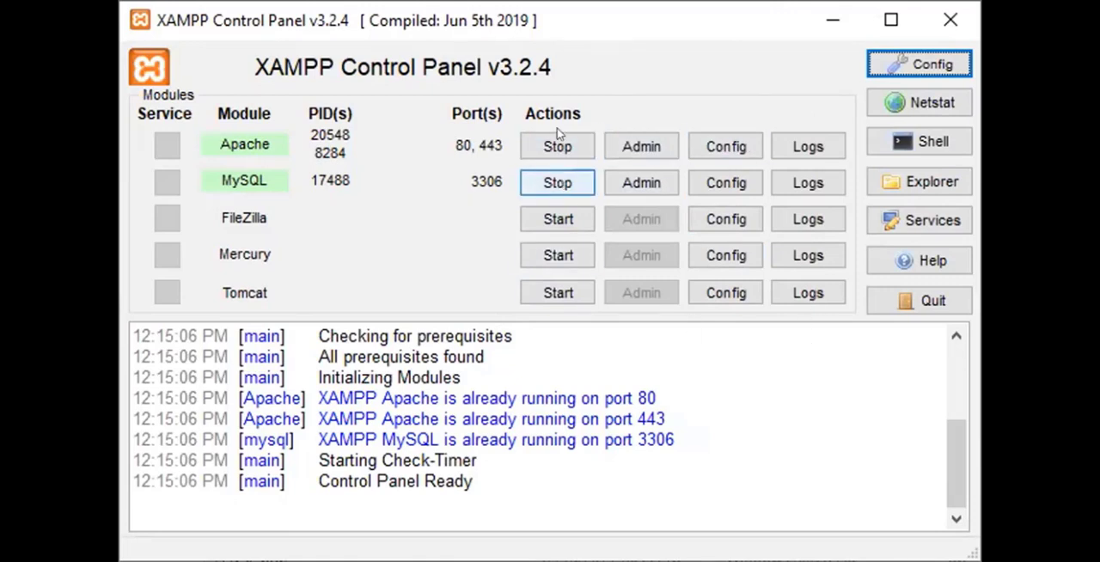
click(952, 19)
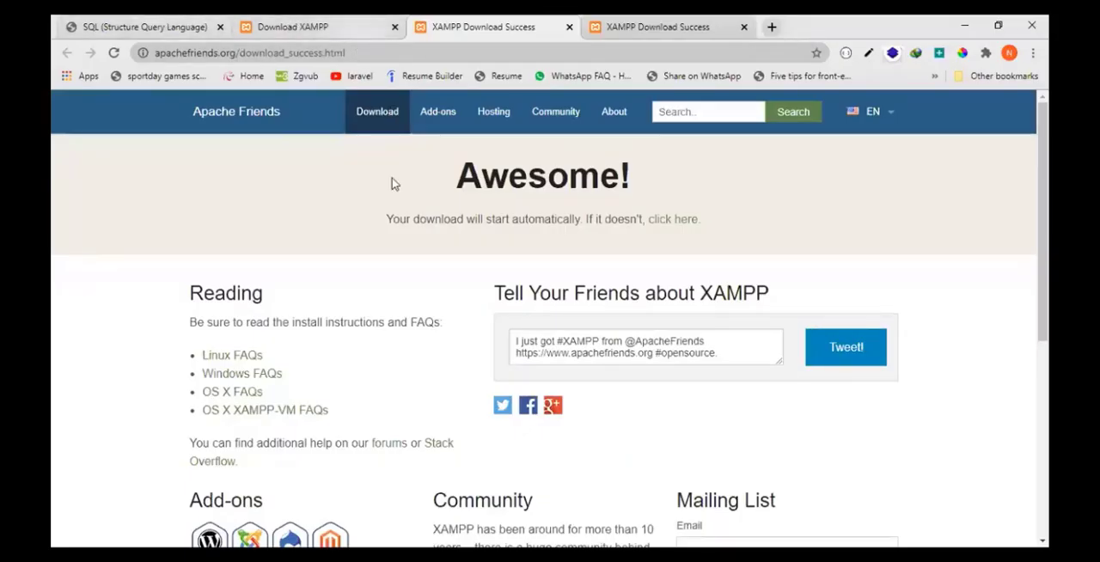
- Close all the XAMPP download pages in the browser and open a new tab
click(569, 26)
click(569, 27)
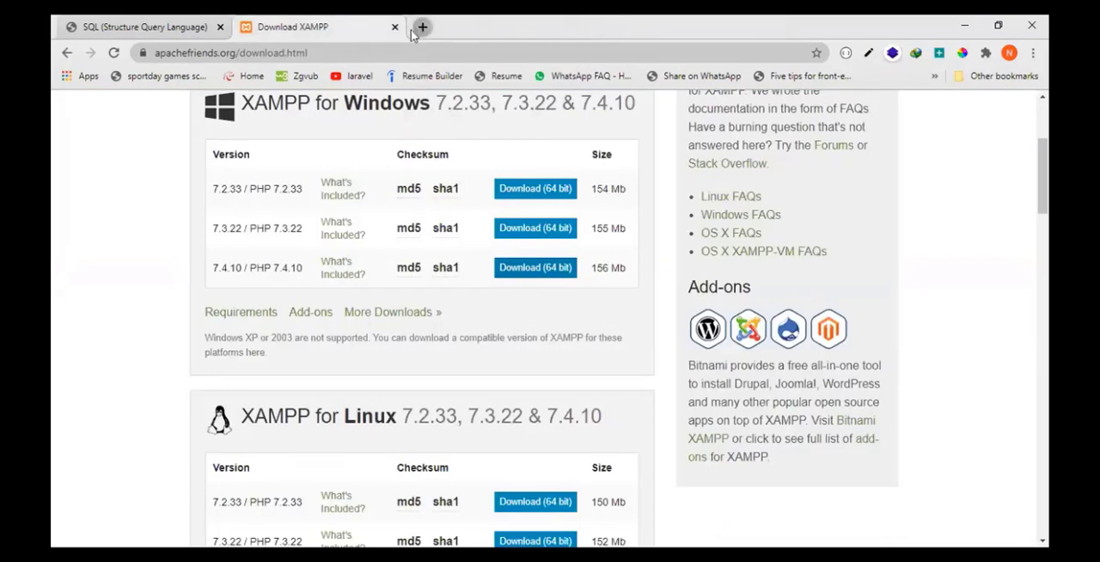
click(423, 27)
click(394, 27)
- Load localhost in the new tab and open phpMyAdmin from the XAMPP dashboard
click(316, 52)
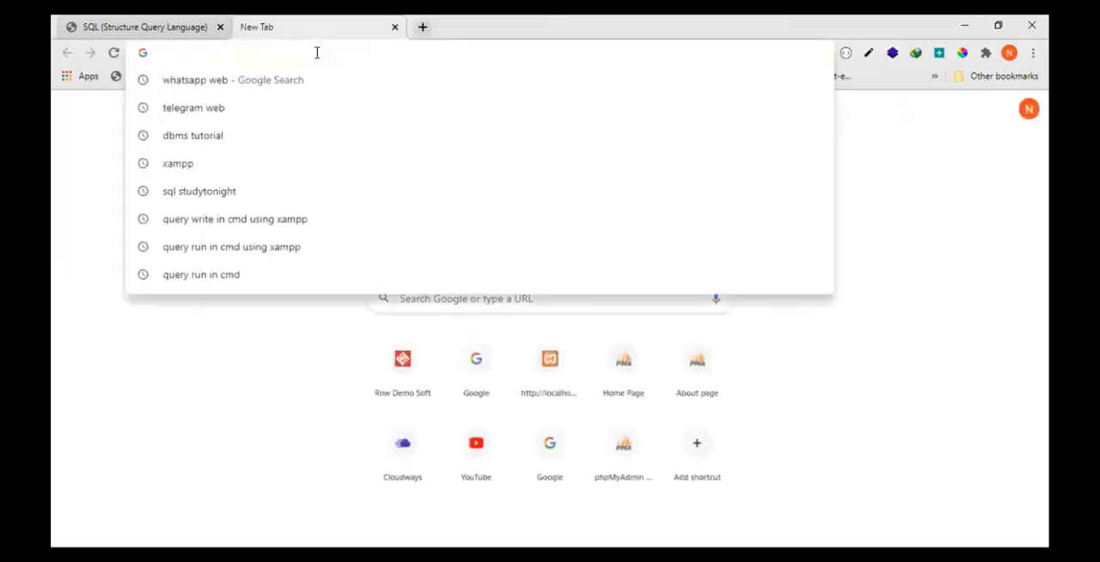
text(localh)
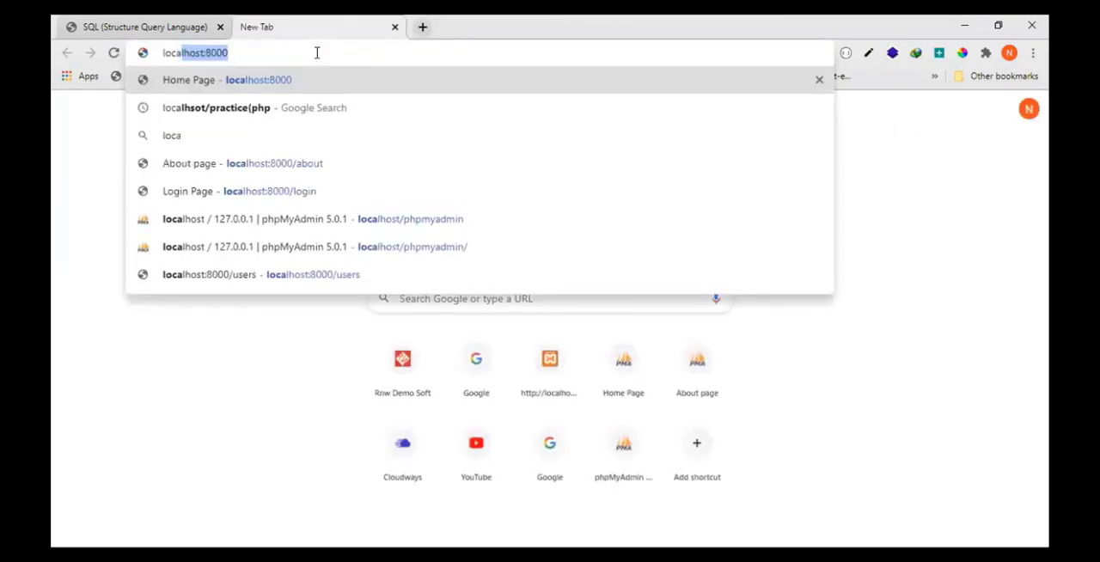
text(ost)
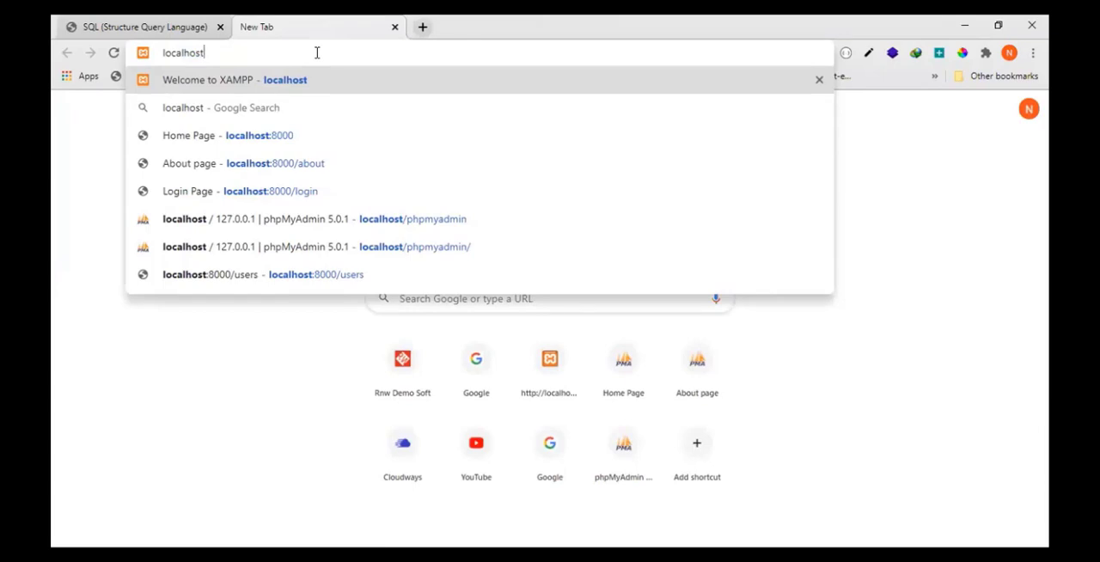
key(Return)
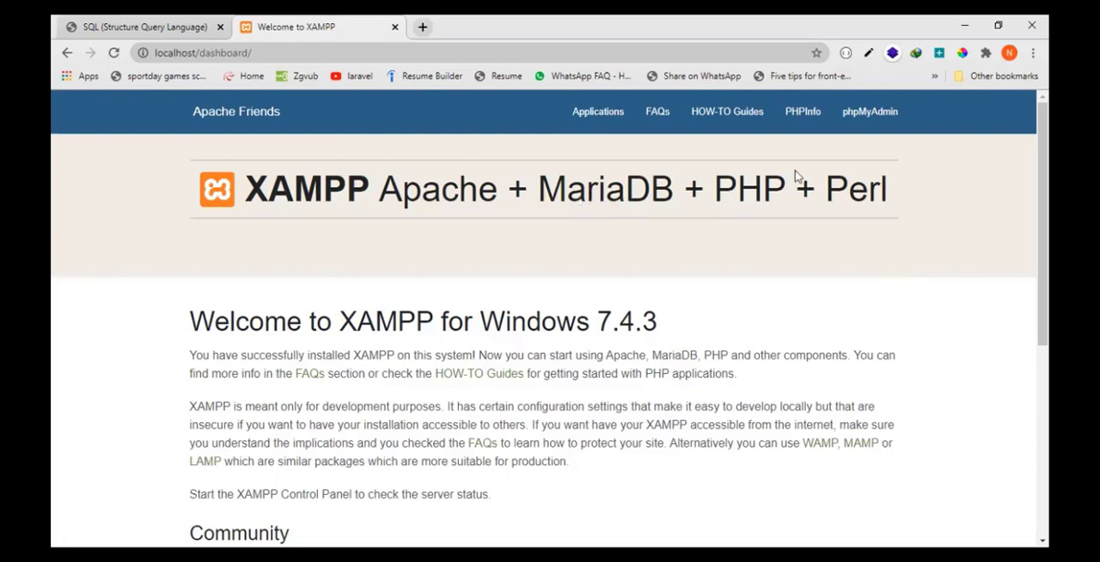
click(864, 126)
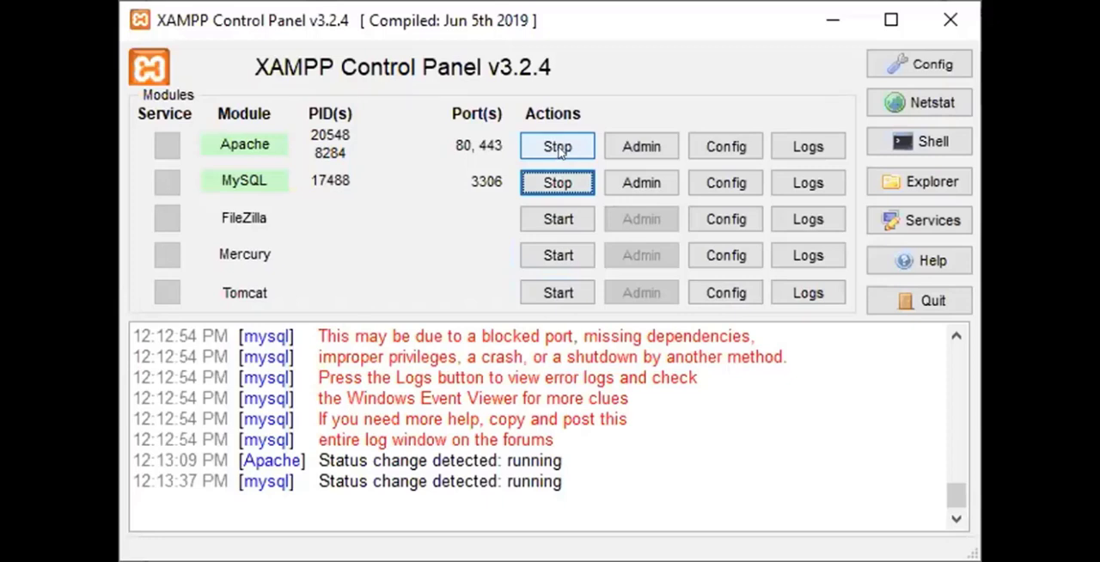
- Stop the Apache and MySQL modules in the XAMPP Control Panel
click(559, 150)
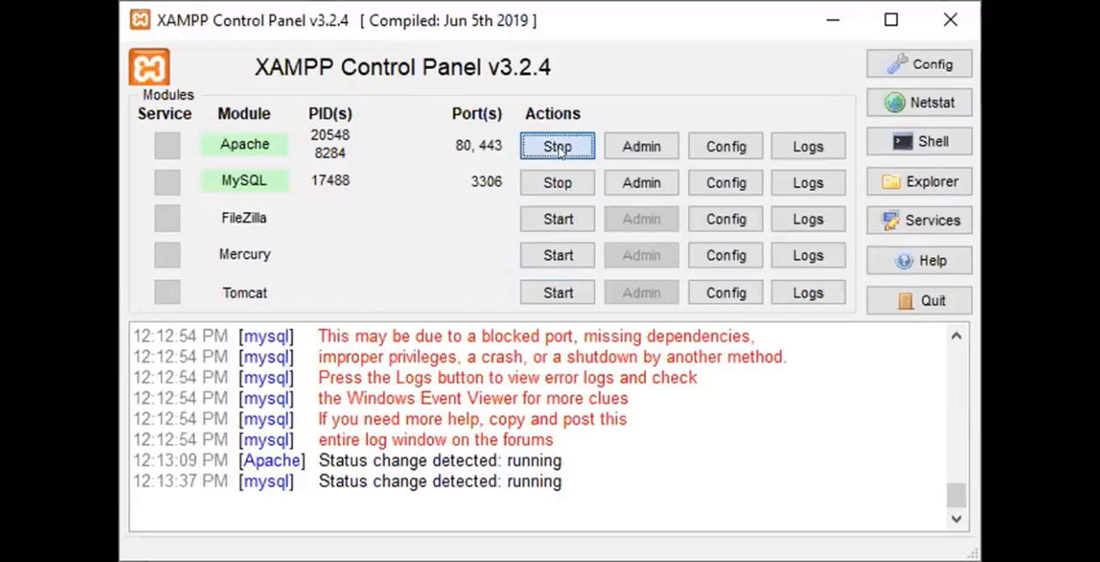
click(574, 184)
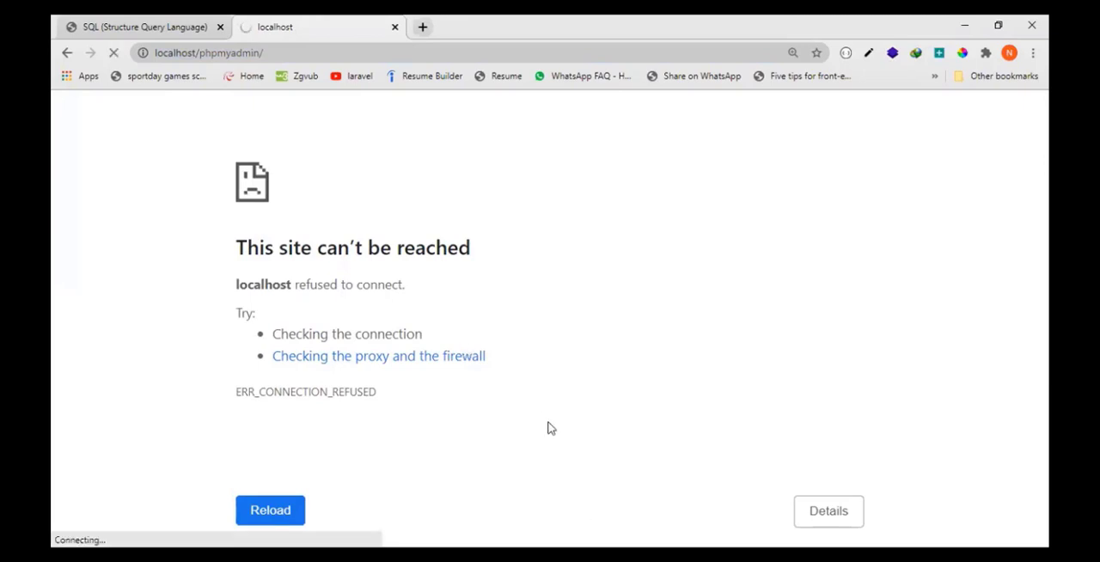
- Review the Installation of XAMPP page in the SQL PDF, highlighting the xampp and xampp control parts of instruction 3
click(167, 27)
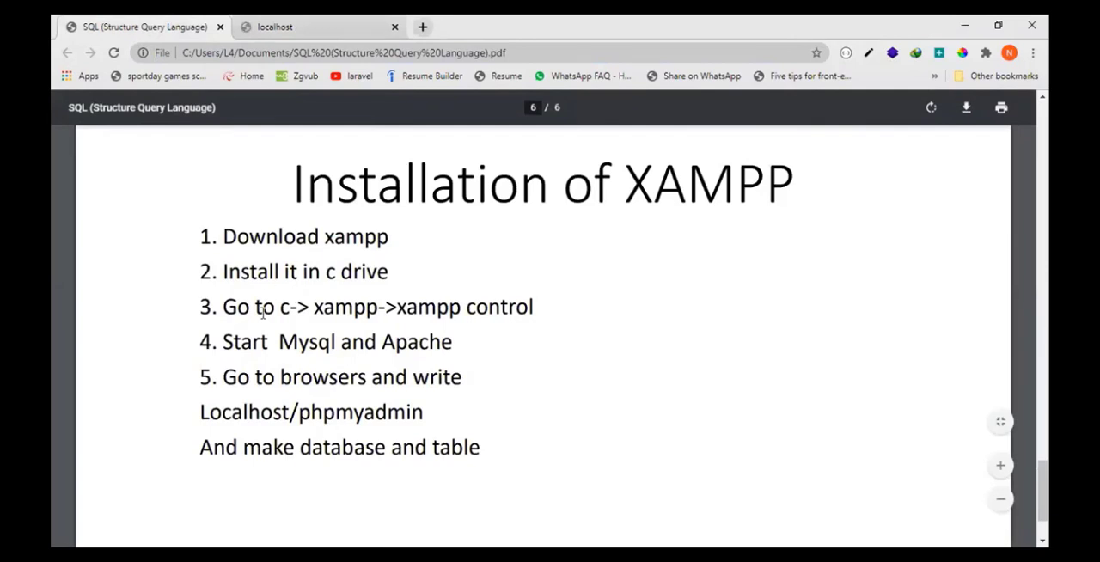
double_click(327, 312)
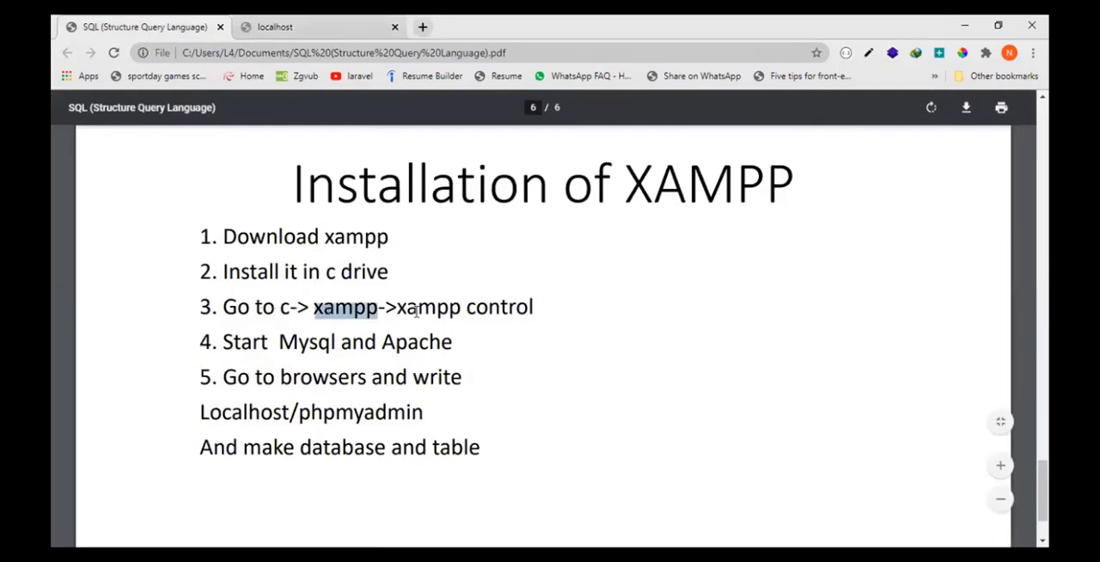
drag(396, 309, 540, 303)
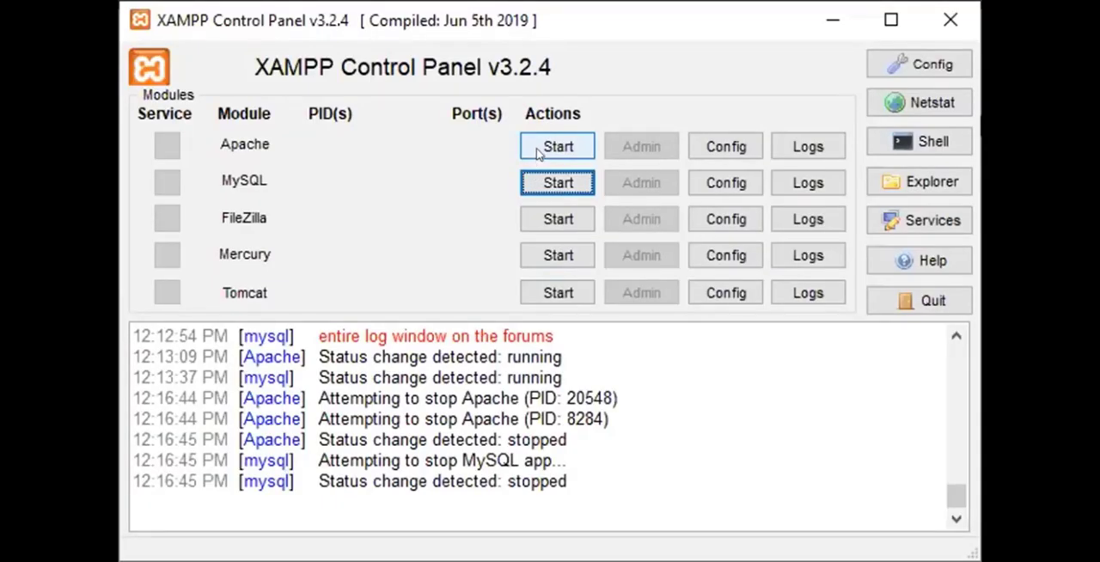
- Start the Apache and MySQL modules in the XAMPP Control Panel, then reload localhost/phpmyadmin in the browser
click(539, 151)
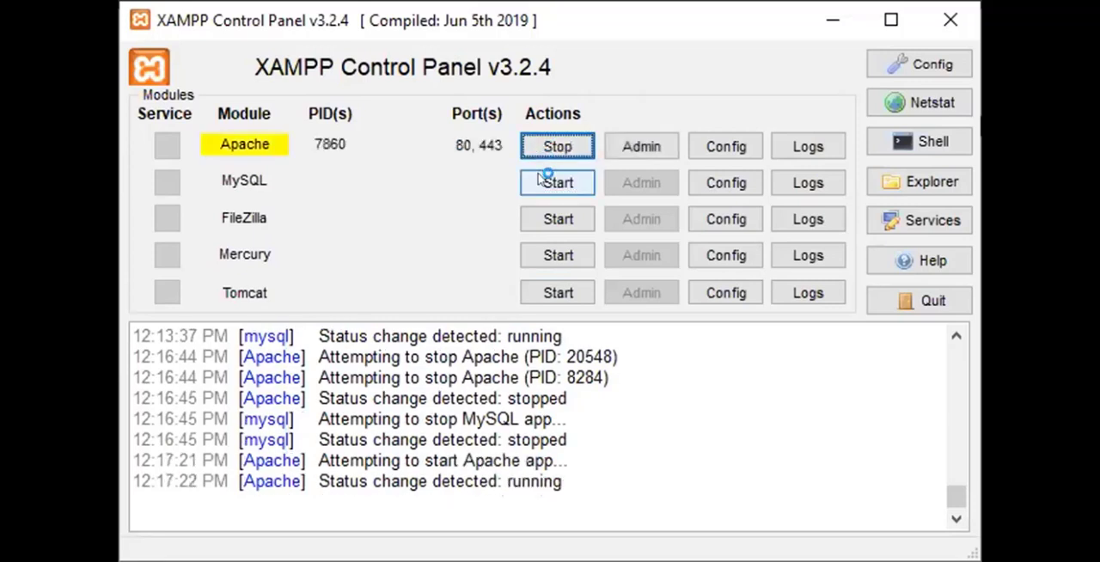
click(543, 182)
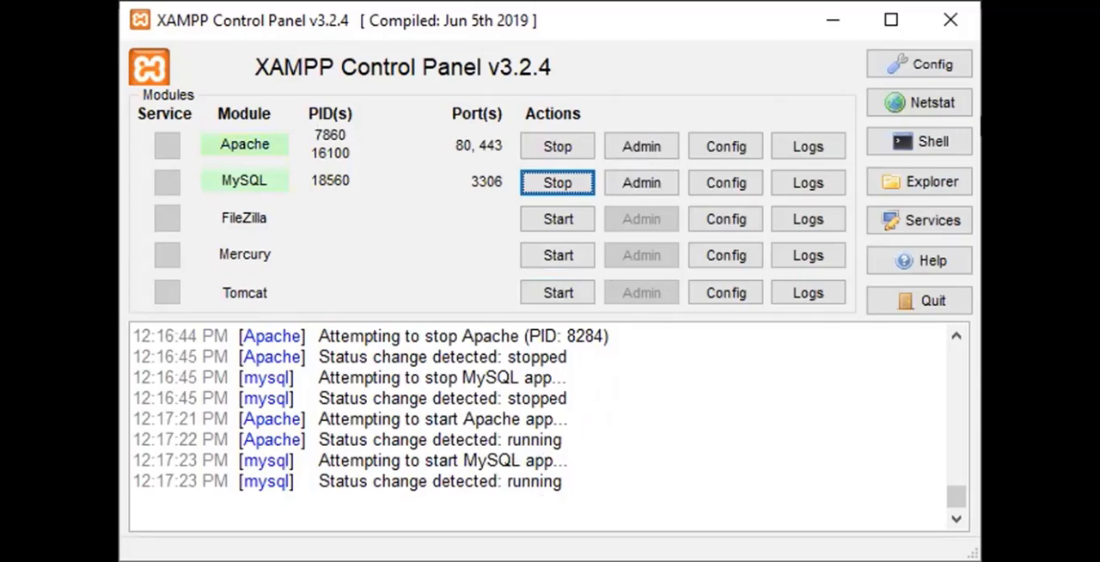
key(alt+Tab)
click(320, 54)
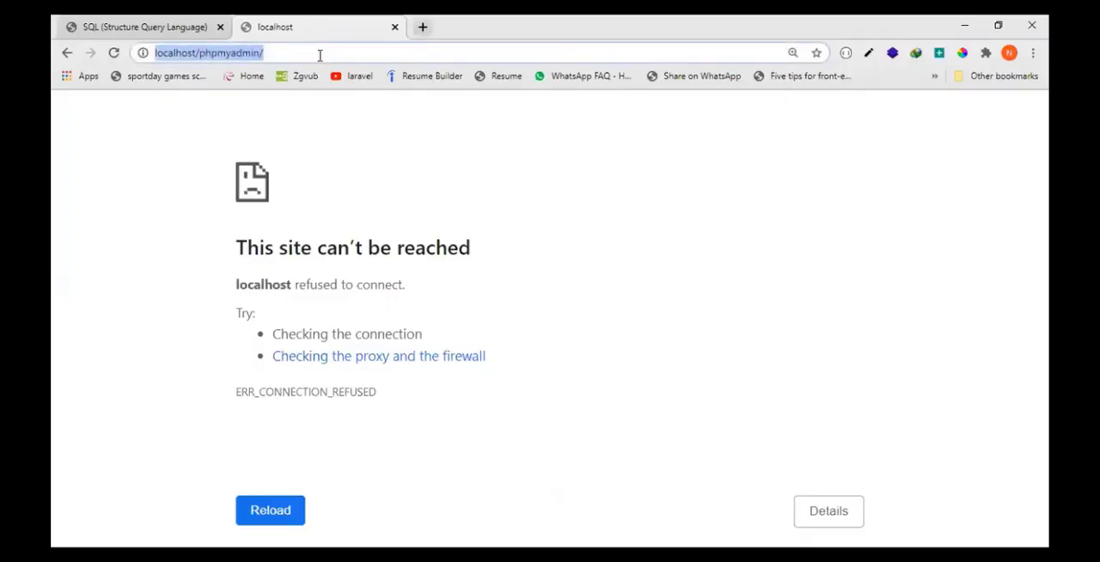
key(Return)
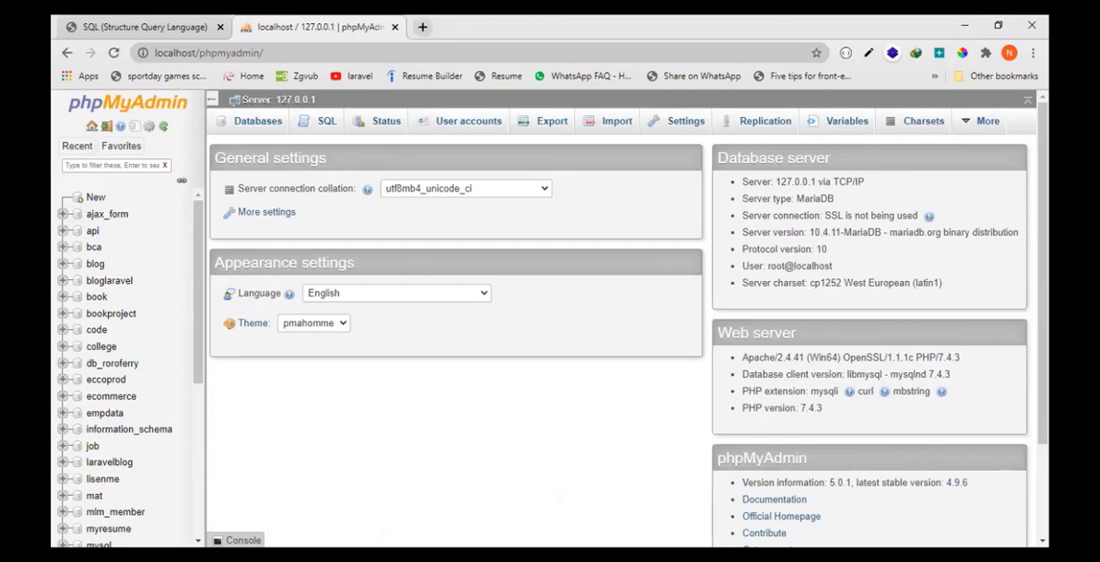
- Review the Creating a Database page in the SQL PDF, highlighting the explanation, the CREATE DATABASE syntax and its DATABASE_NAME placeholder
click(172, 19)
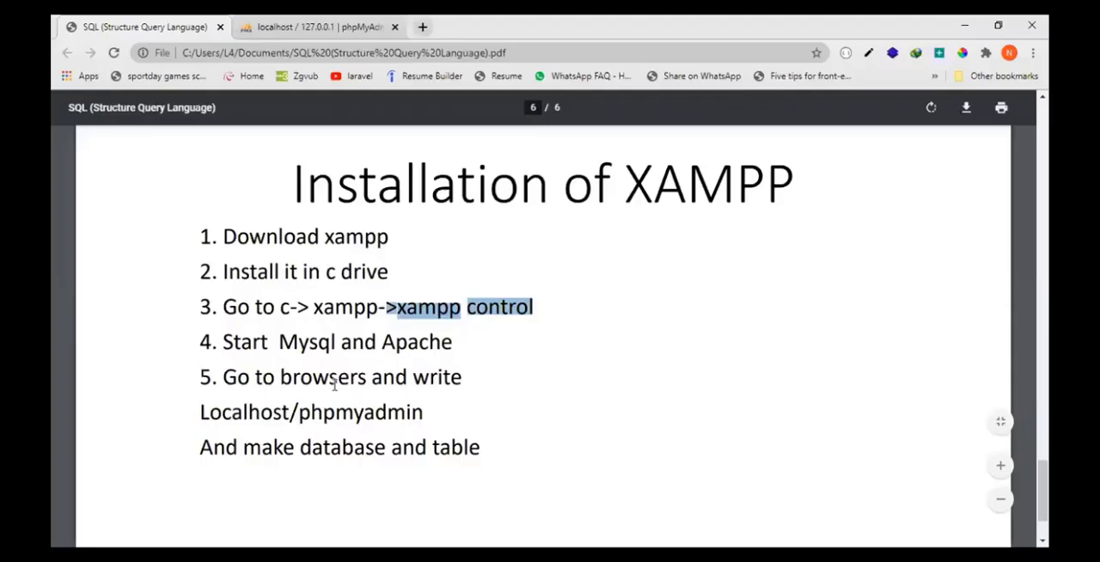
scroll(360, 437, up, 5)
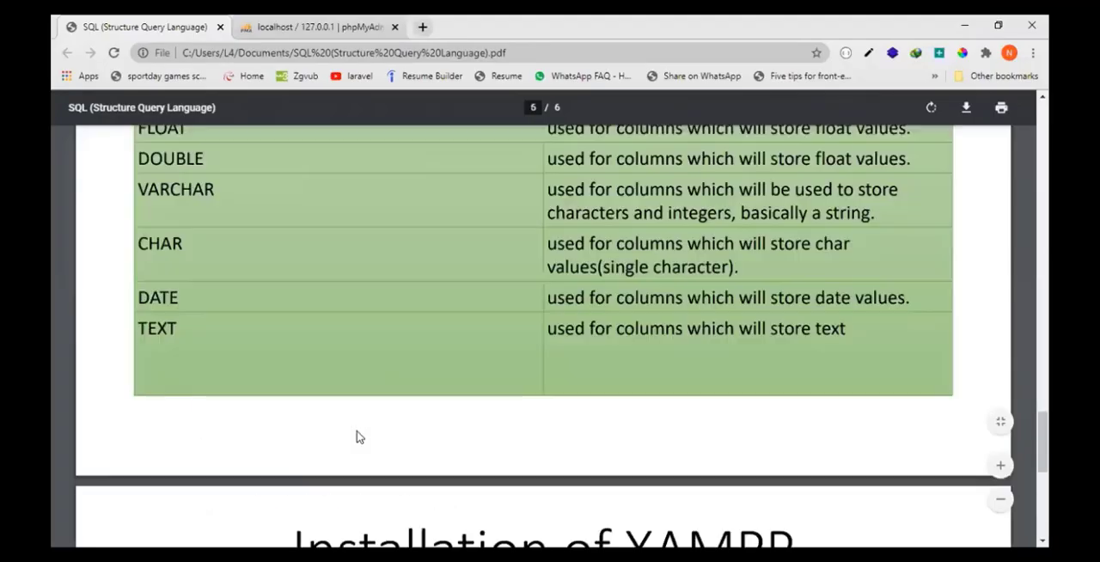
scroll(360, 436, up, 15)
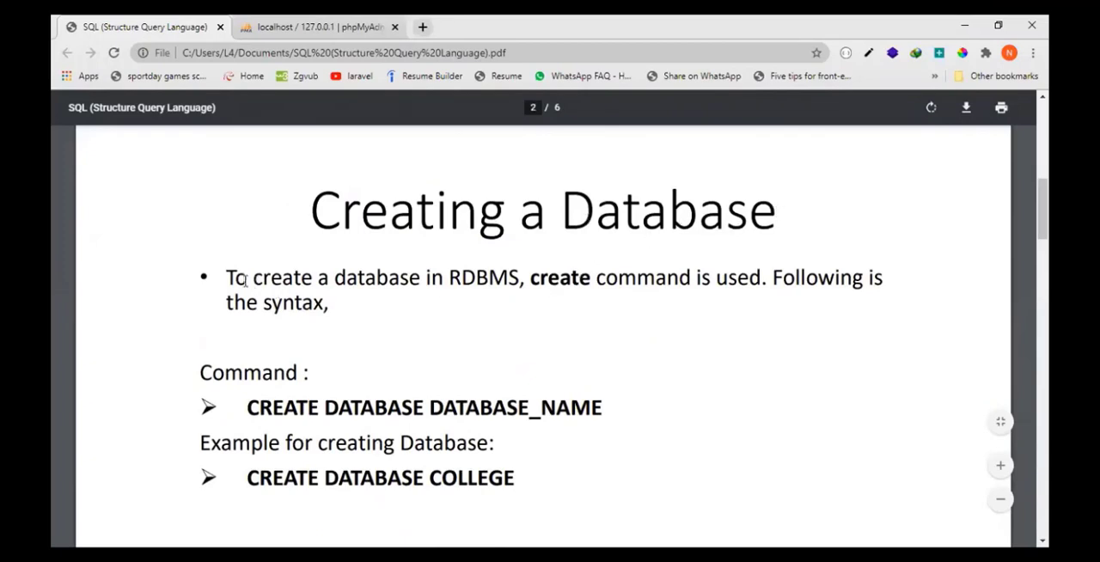
drag(230, 275, 720, 279)
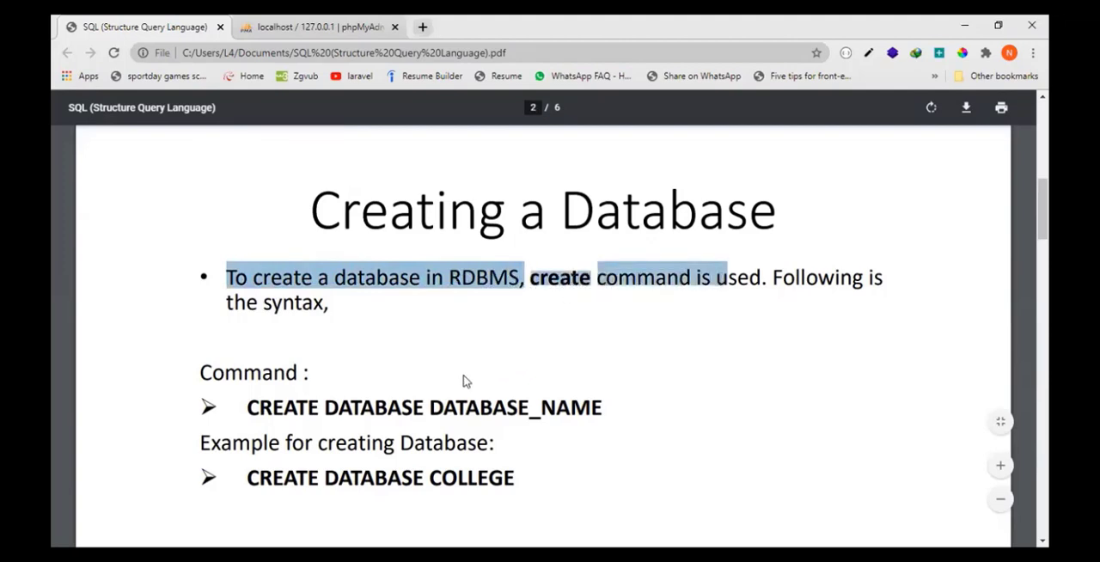
drag(249, 404, 593, 404)
click(439, 408)
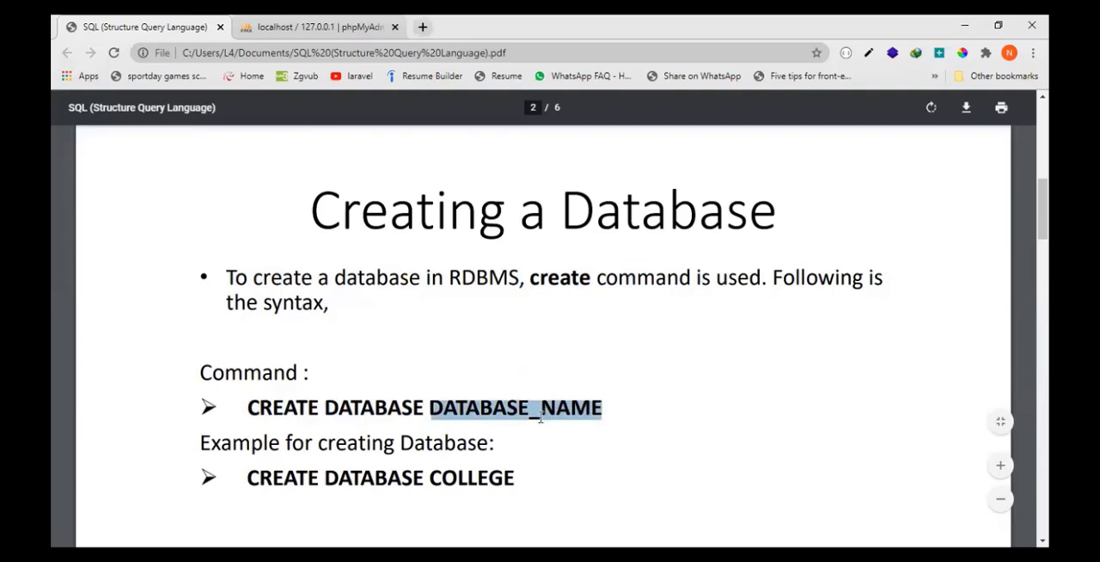
- Look through the users and posts tables of the bloglaravel database in phpMyAdmin, then collapse its table list
click(337, 20)
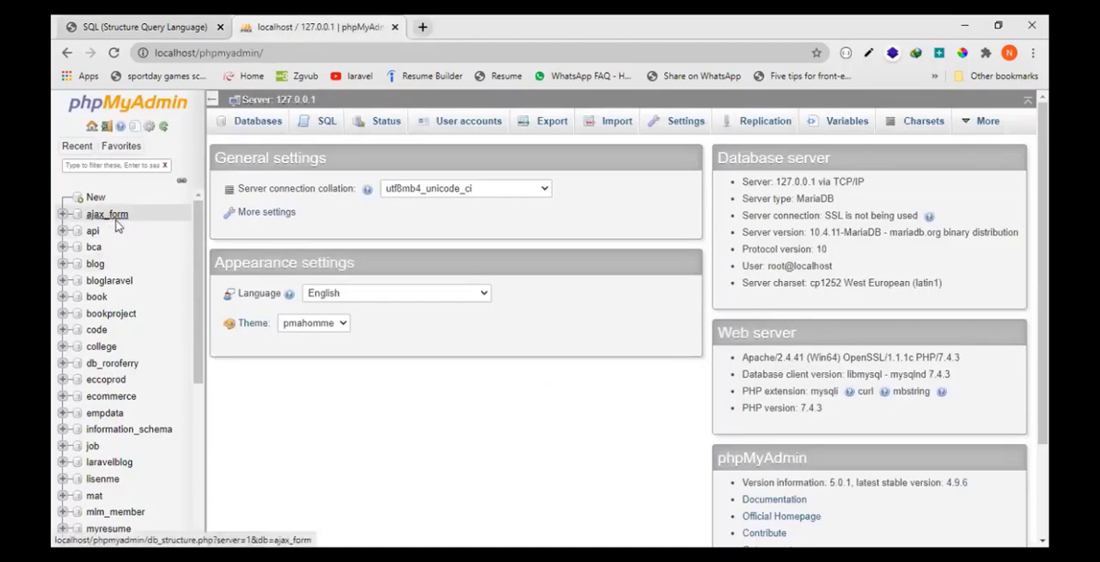
click(123, 282)
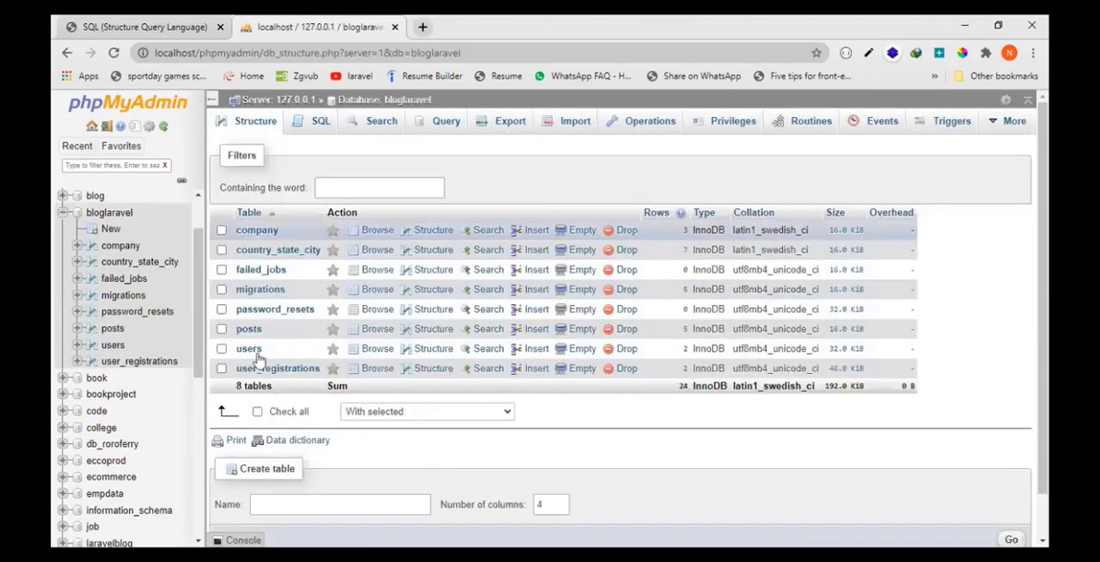
click(248, 350)
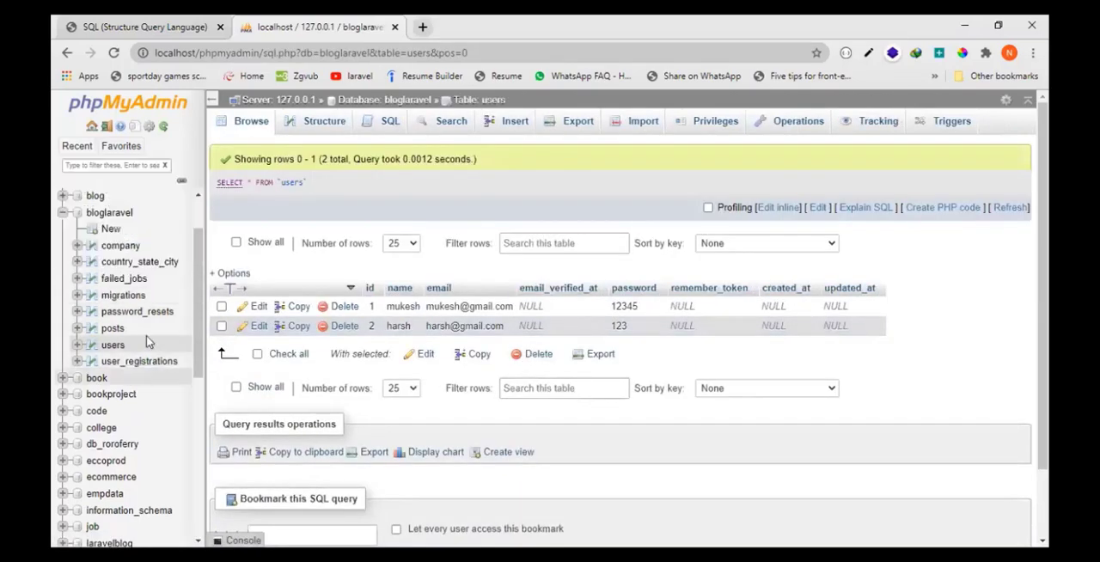
click(113, 328)
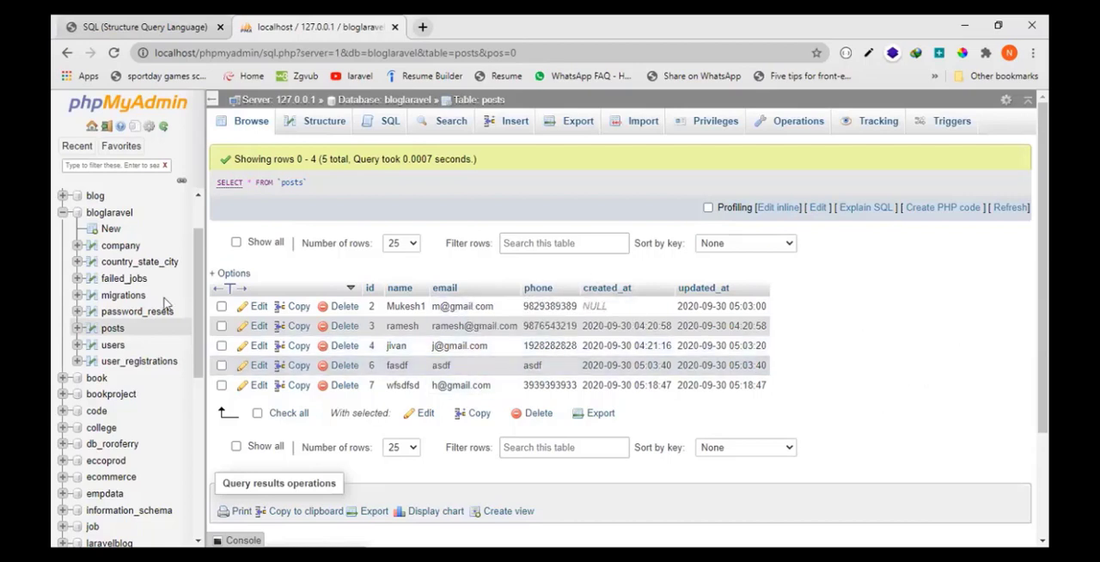
click(102, 215)
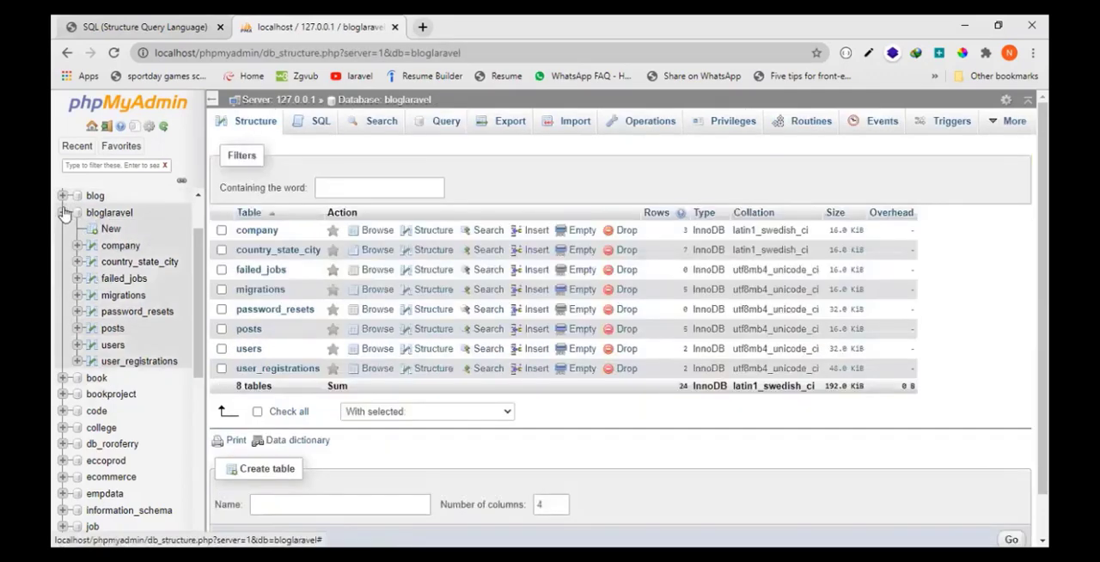
click(64, 213)
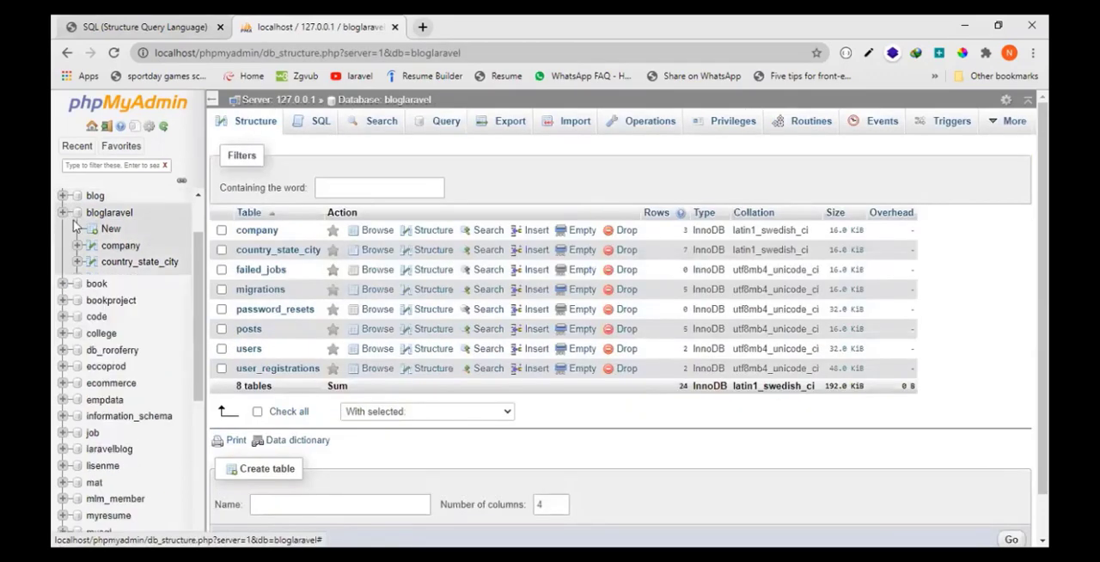
- Open the SQL query editor for bloglaravel and highlight the example CREATE DATABASE COLLEGE in the SQL PDF
click(321, 125)
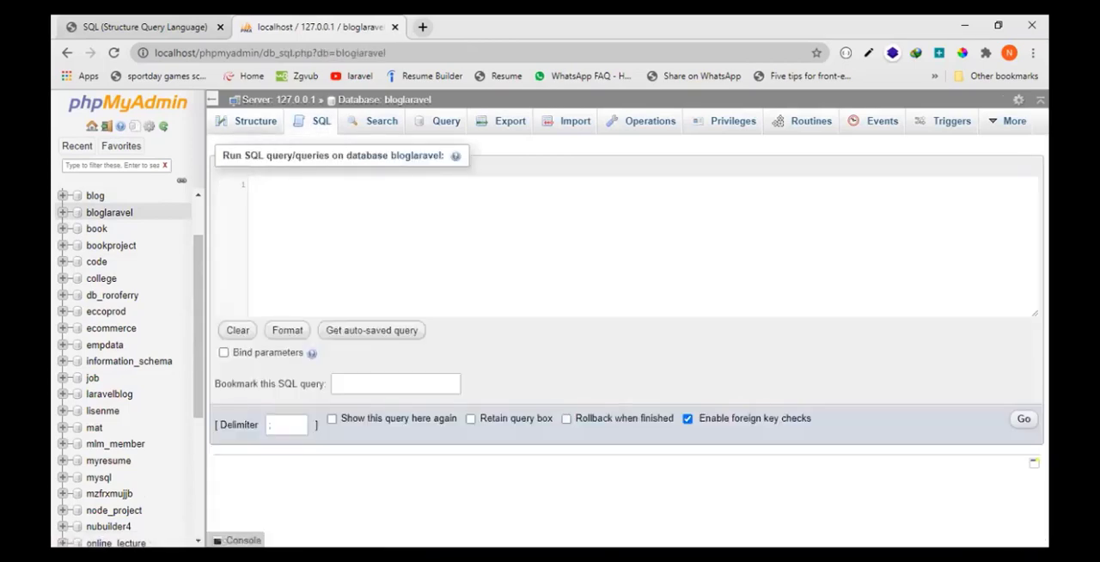
key(ctrl+Tab)
scroll(315, 412, down, 2)
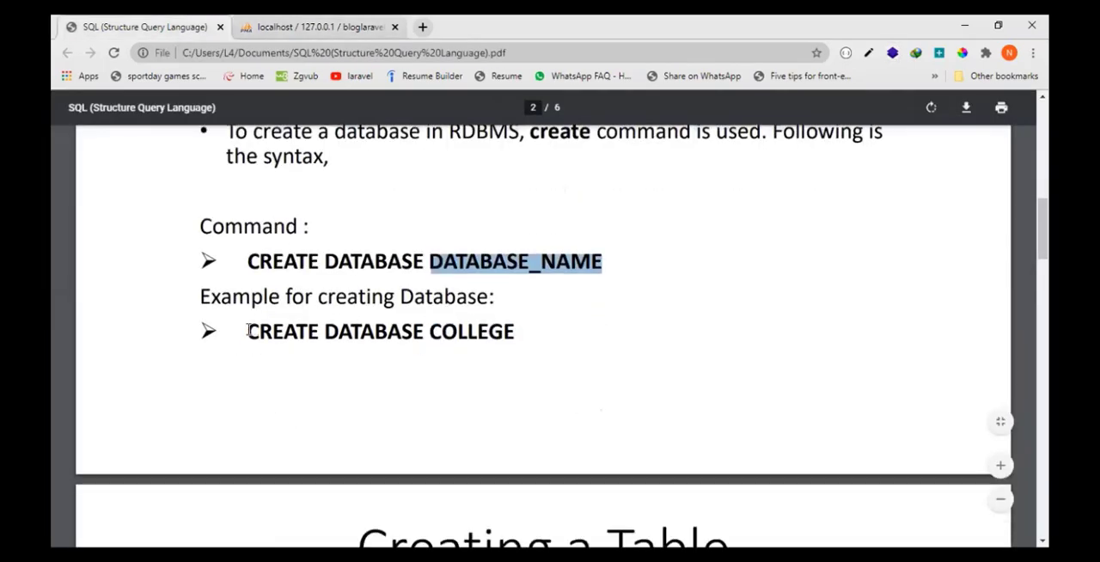
drag(249, 331, 514, 333)
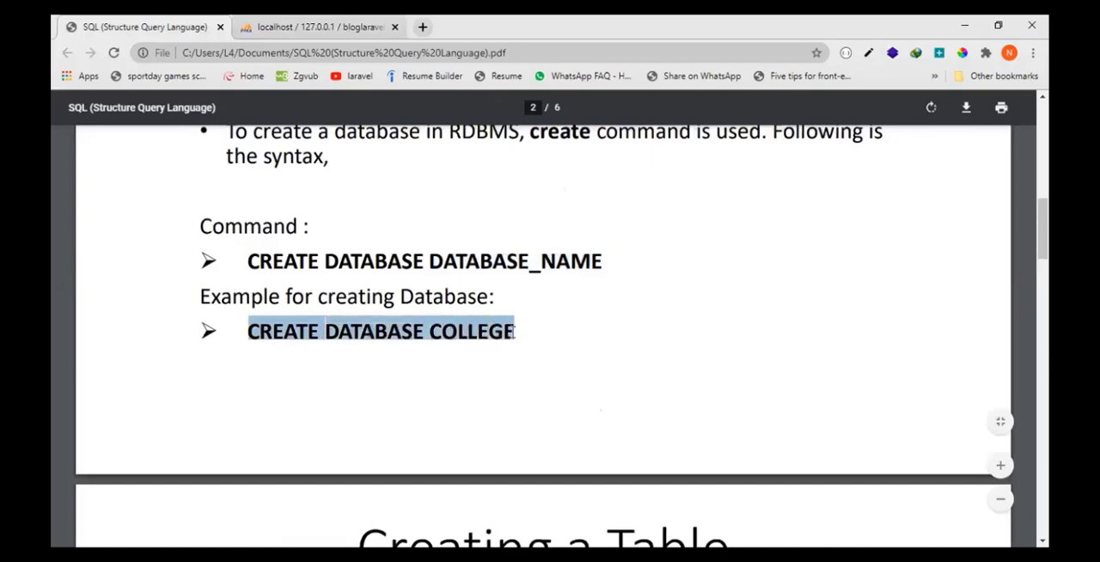
- Write the query "create database college" in the phpMyAdmin SQL editor
click(369, 24)
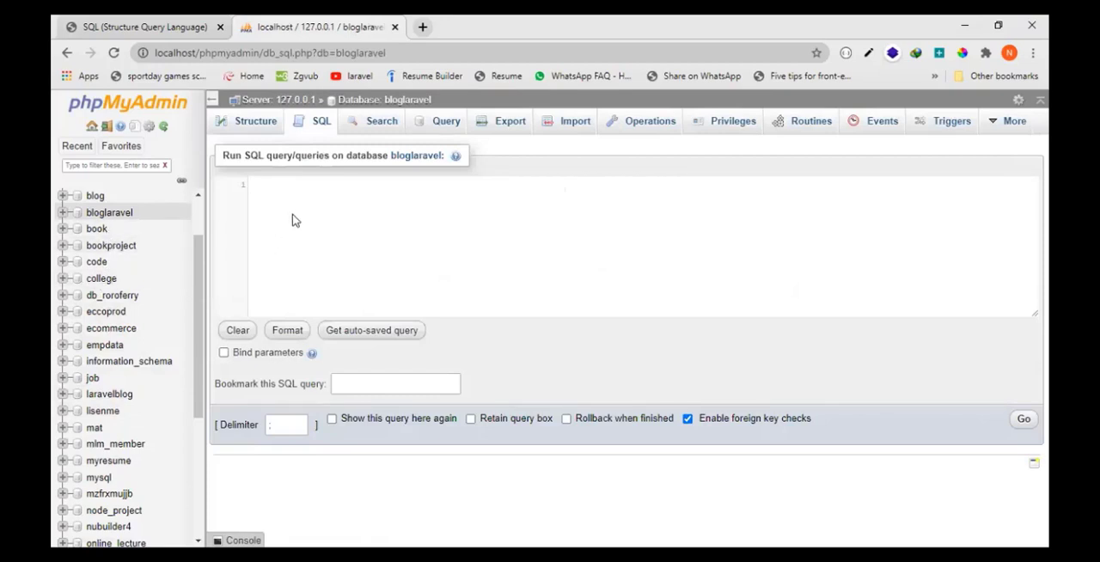
text(crea)
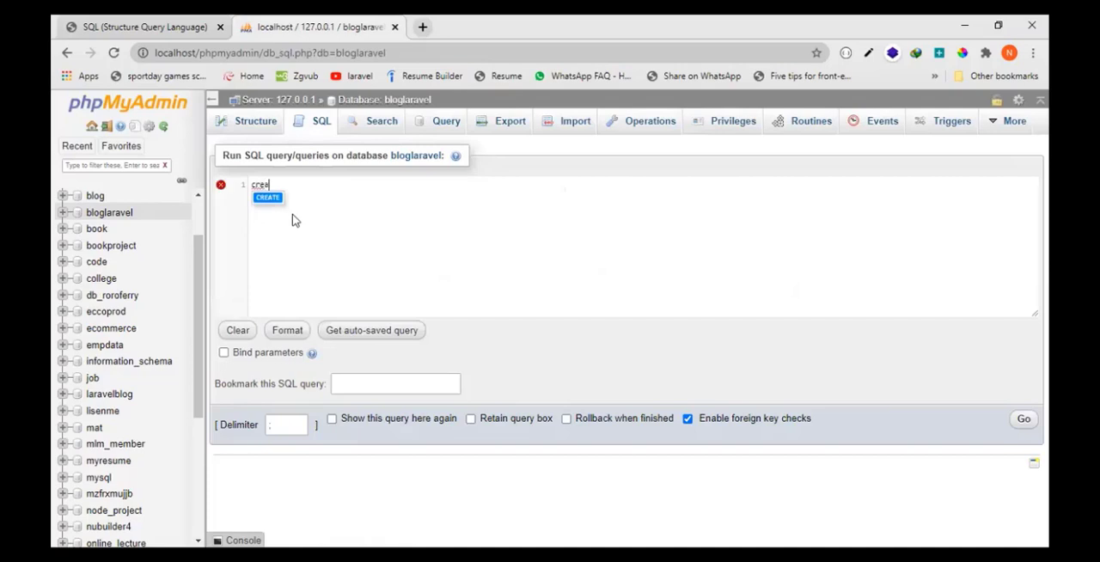
text(te )
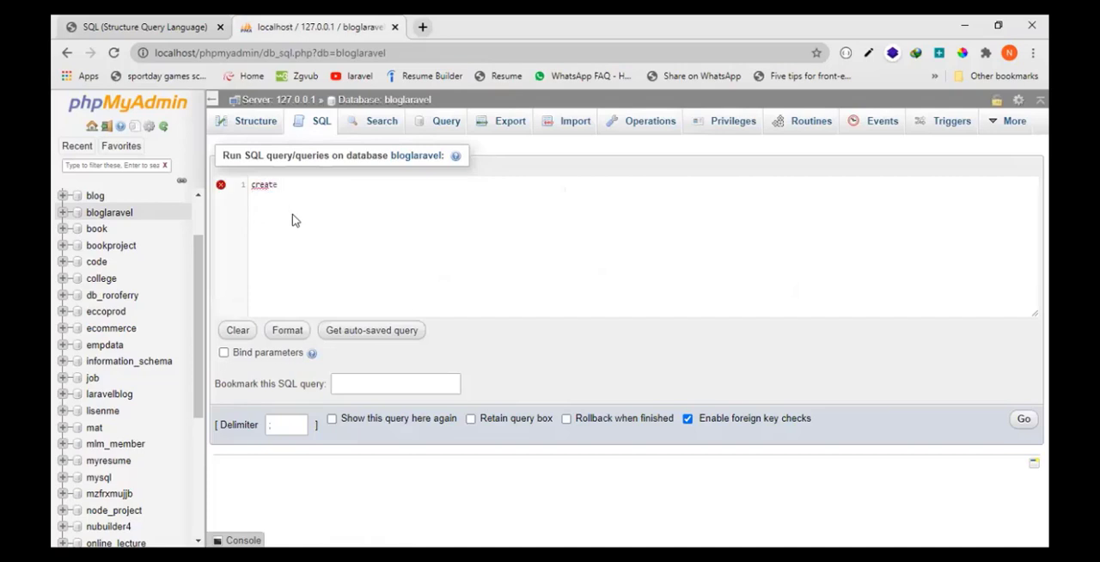
text(data)
text(ase)
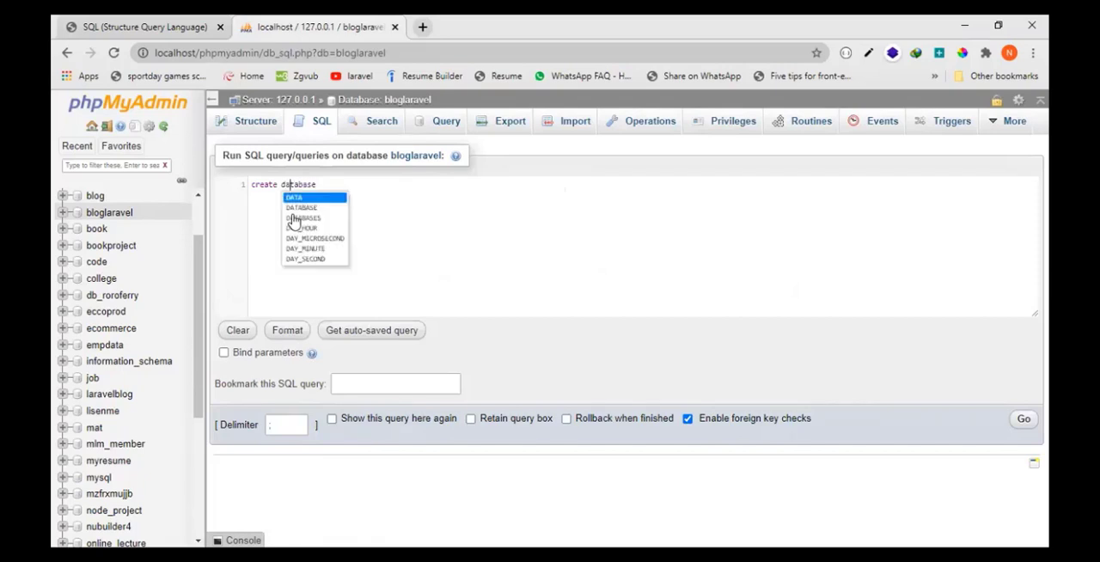
key(Right)
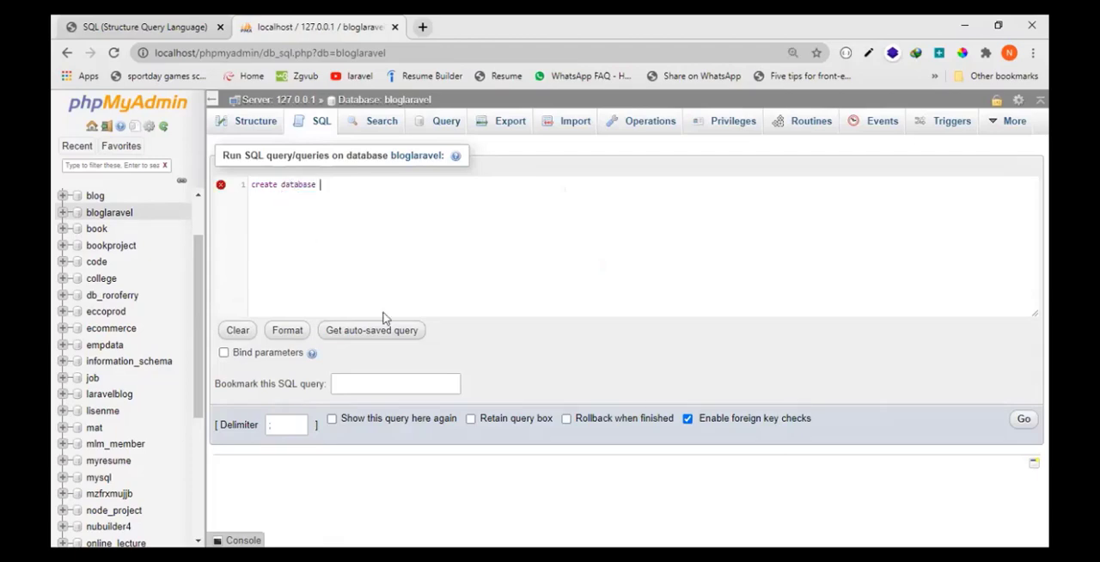
key(ctrl+plus)
key(ctrl+plus)
key(ctrl+plus)
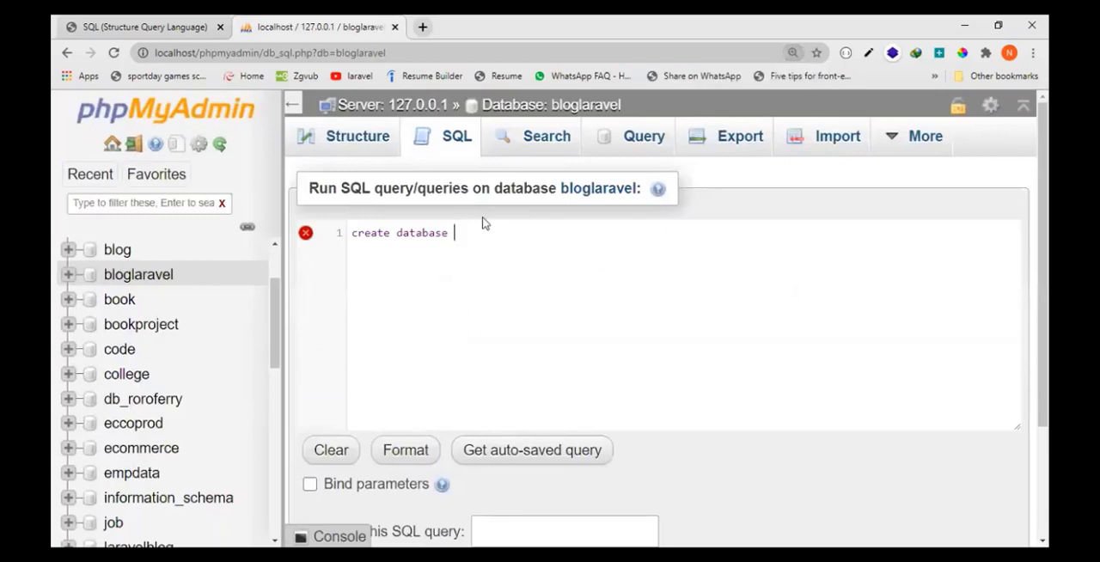
text(college)
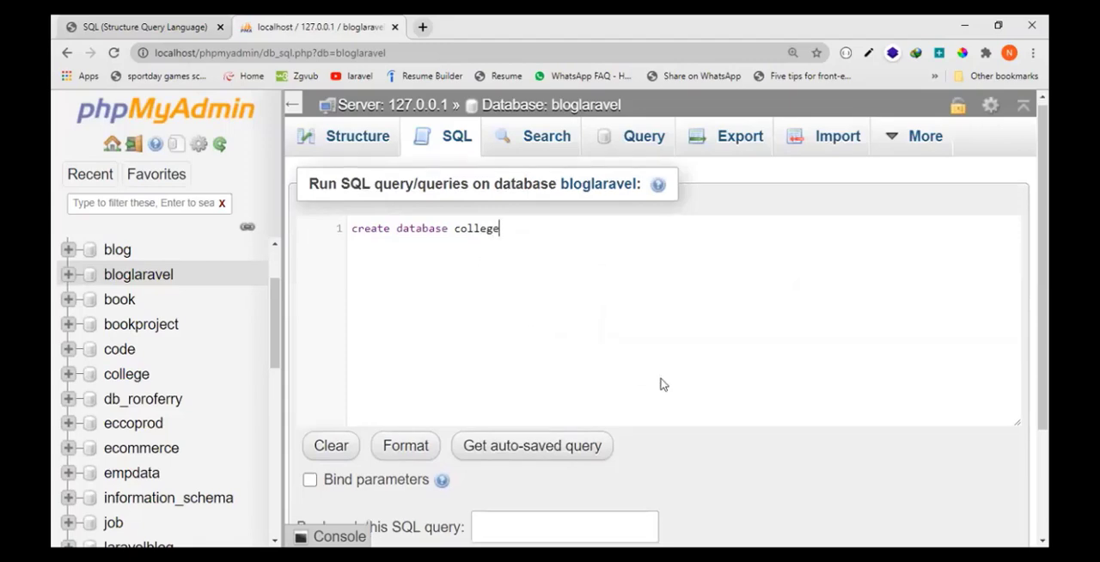
- Try to run the college database query and highlight the reason given in MySQL's response
scroll(660, 383, down, 2)
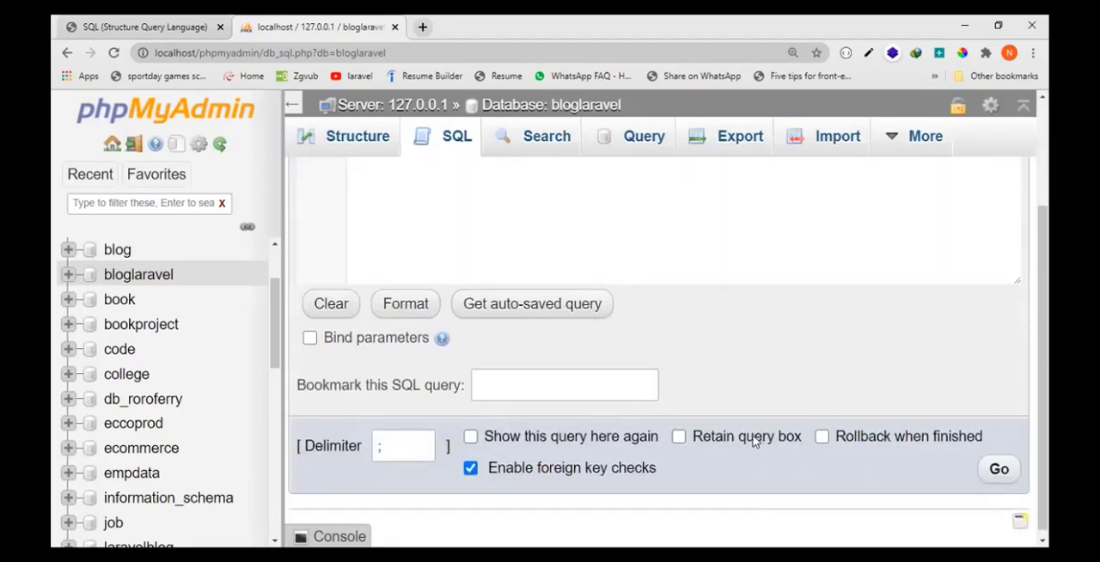
key(ctrl+minus)
key(ctrl+minus)
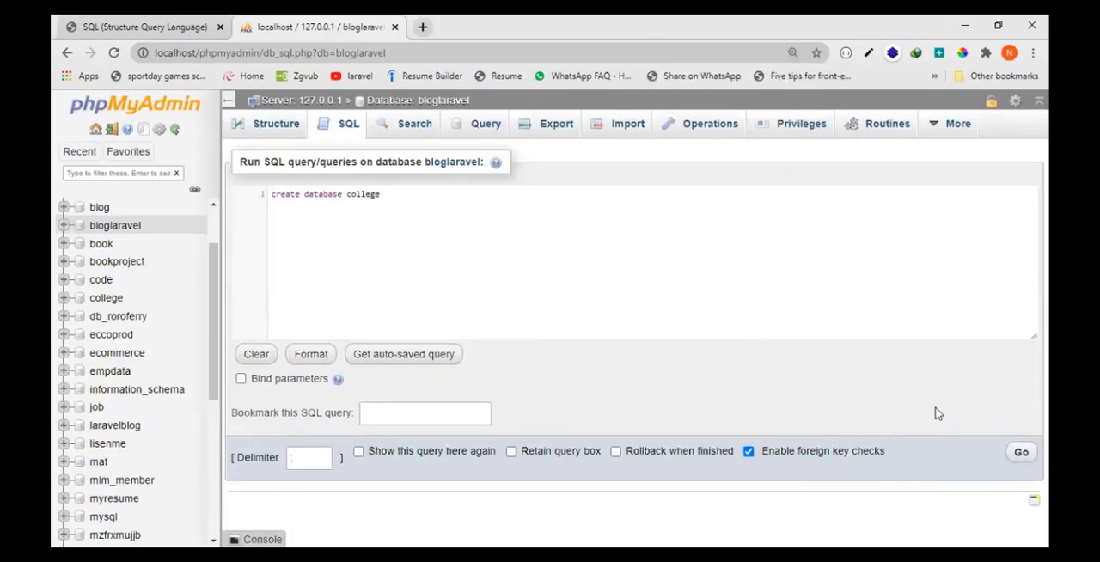
click(1022, 453)
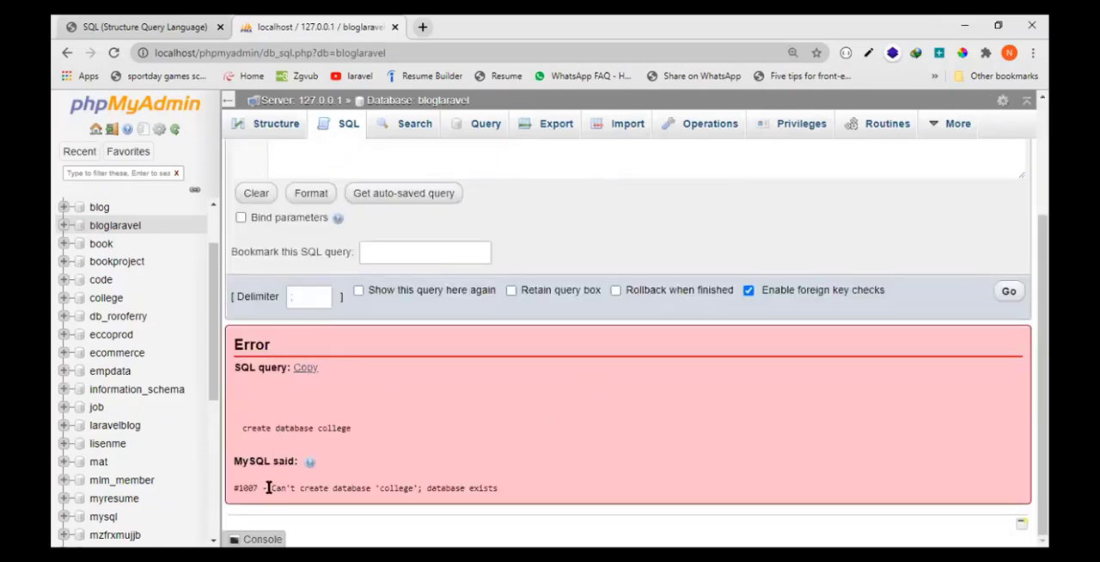
drag(268, 487, 501, 495)
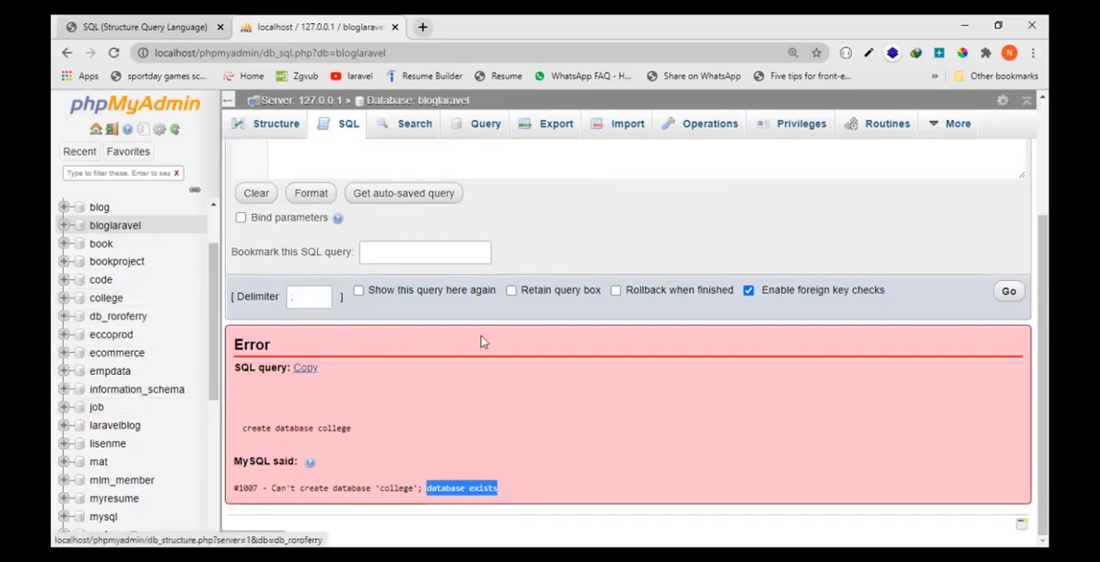
- Change the query to "create database bca" and try to run it
scroll(623, 477, up, 1)
scroll(622, 478, up, 1)
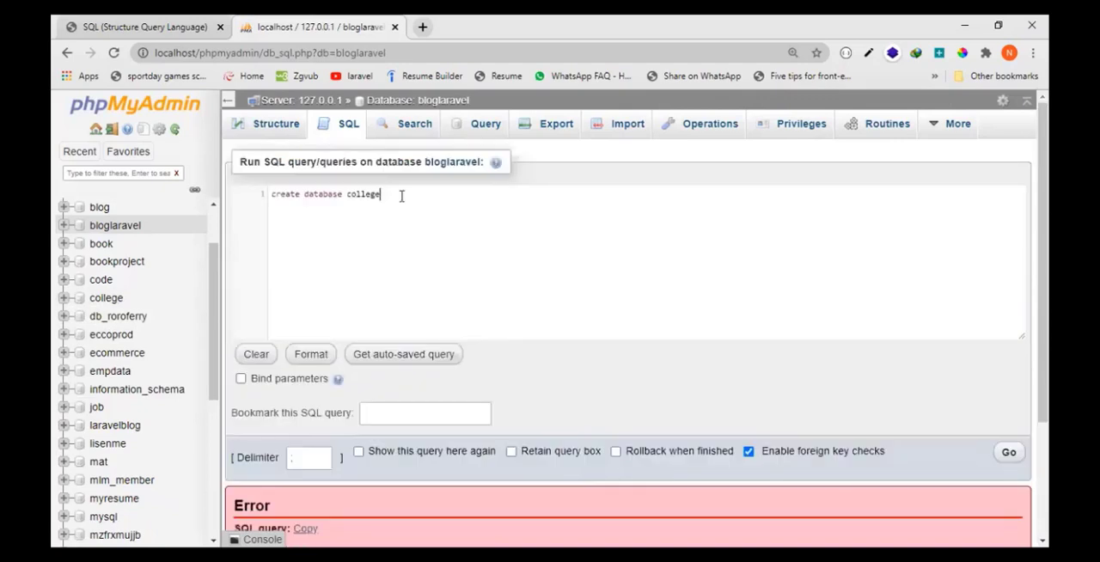
key(BackSpace)
key(BackSpace)
key(BackSpace)
key(BackSpace)
key(BackSpace)
key(BackSpace)
key(BackSpace)
text(bo)
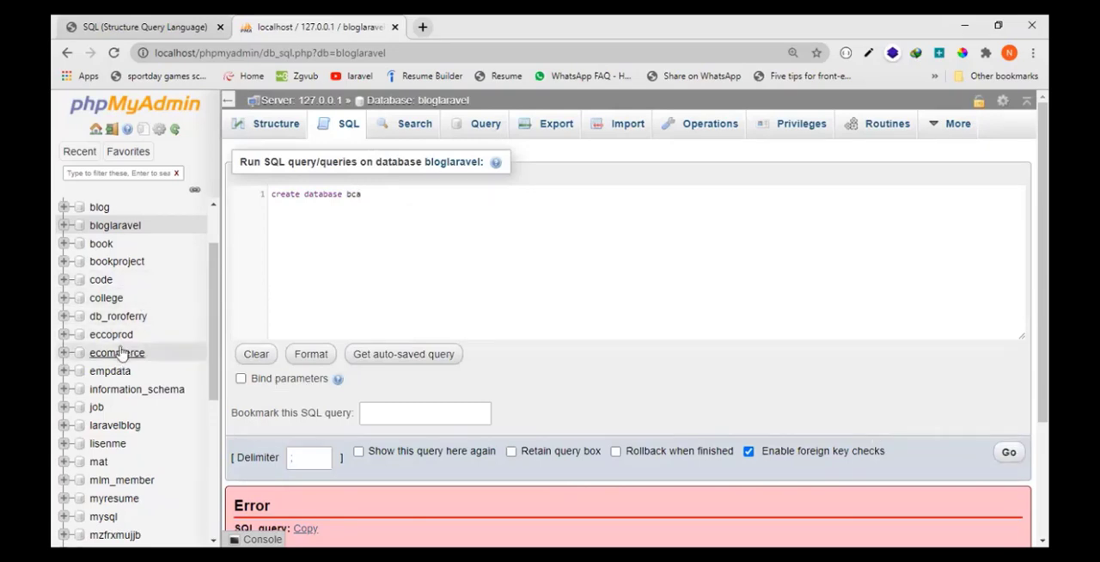
click(1006, 454)
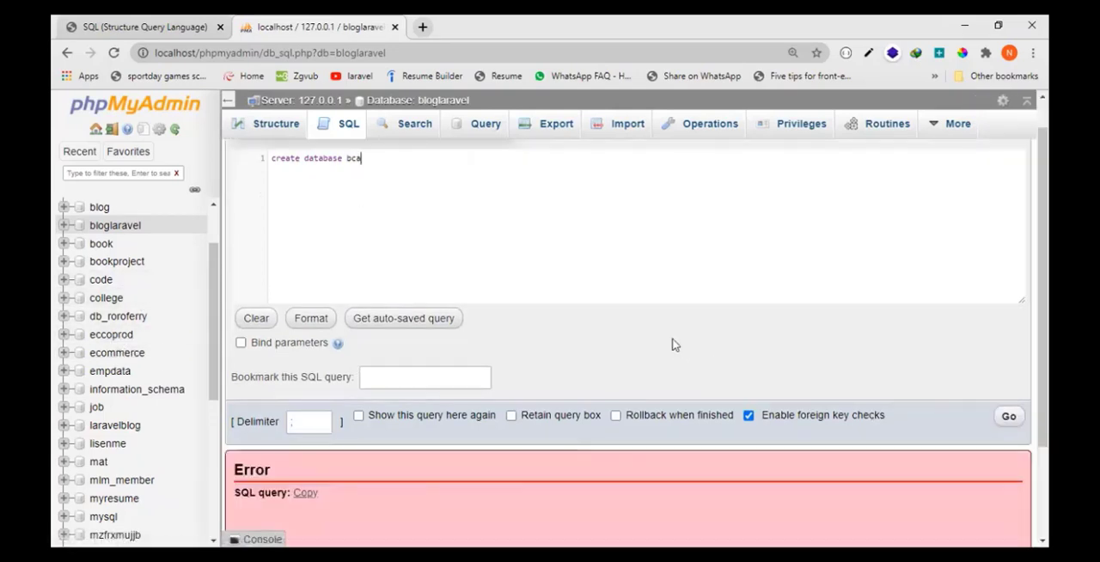
scroll(674, 344, down, 2)
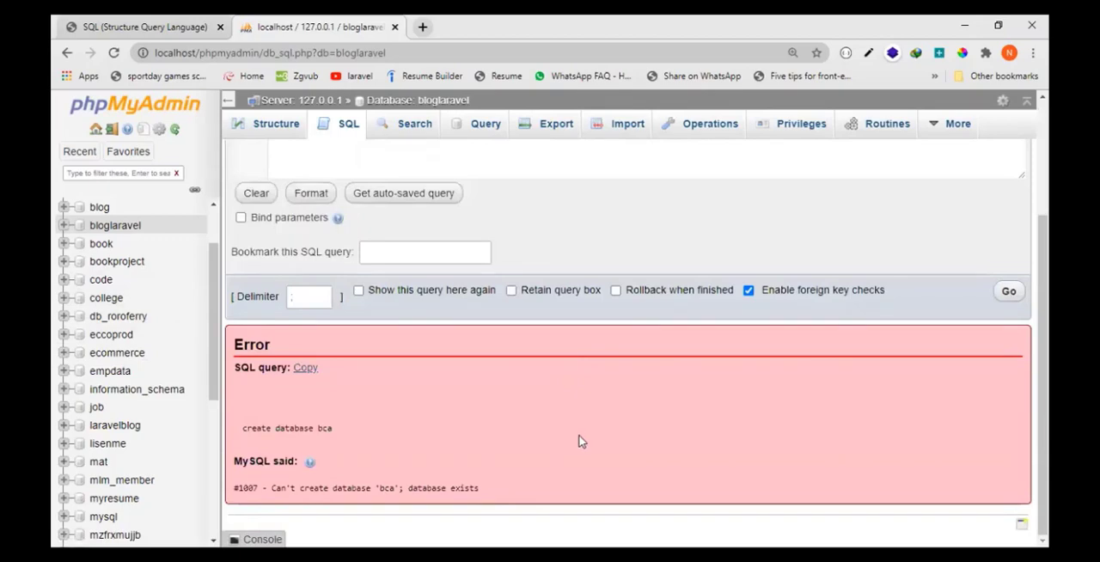
- Open the existing bca database from the database list to view its tables
scroll(580, 441, up, 3)
scroll(148, 335, up, 2)
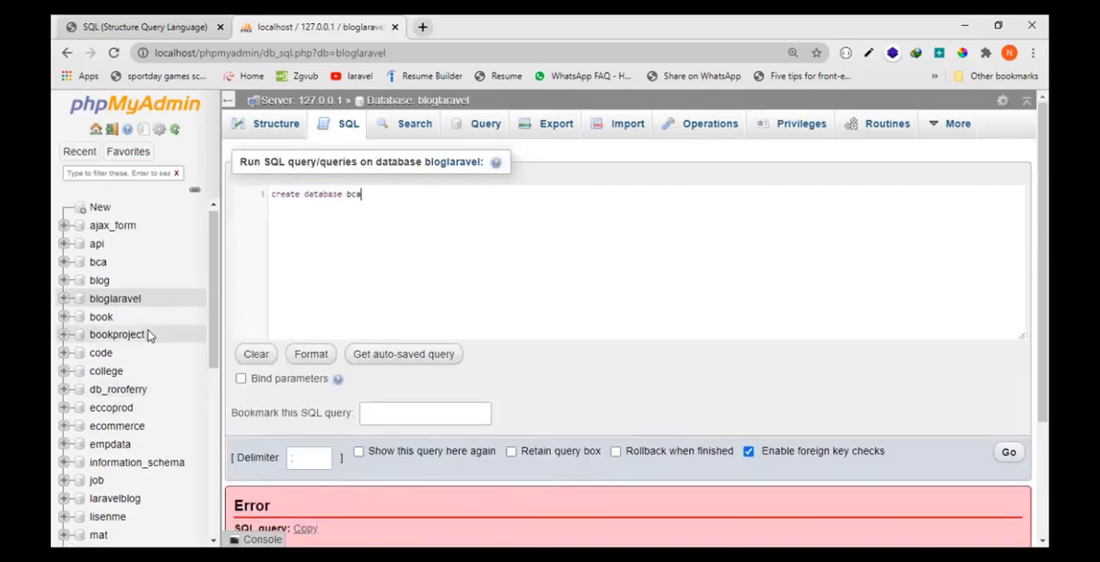
click(97, 263)
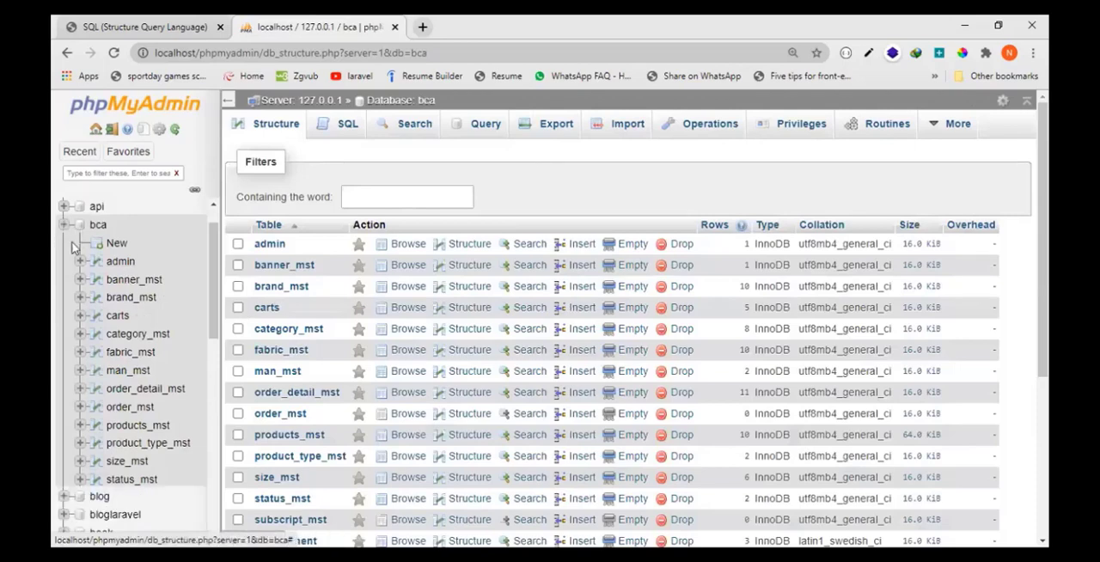
- Collapse the bca database's table list in the navigation tree
click(63, 224)
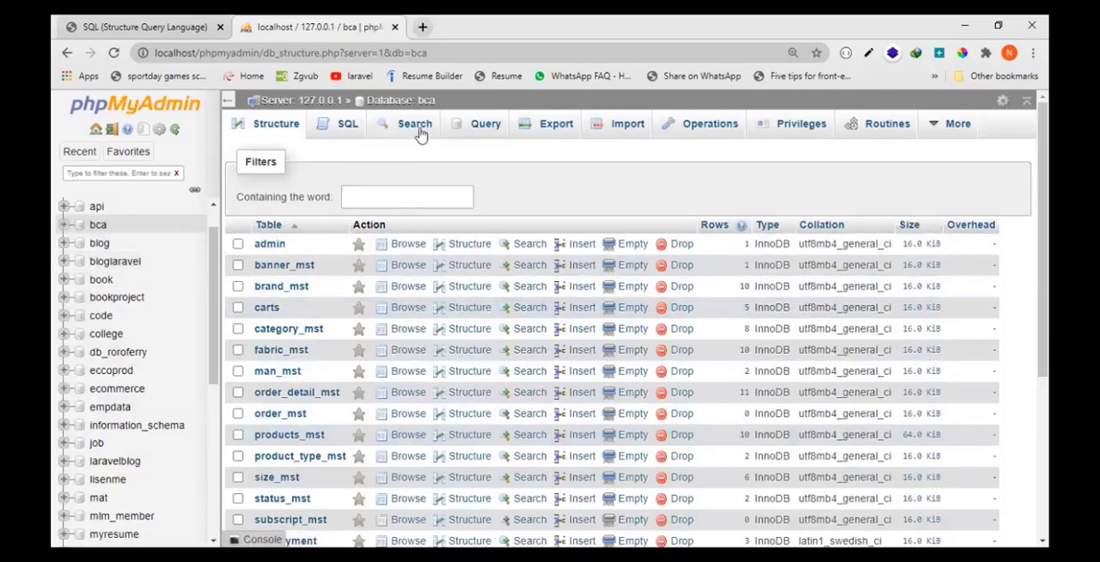
click(228, 100)
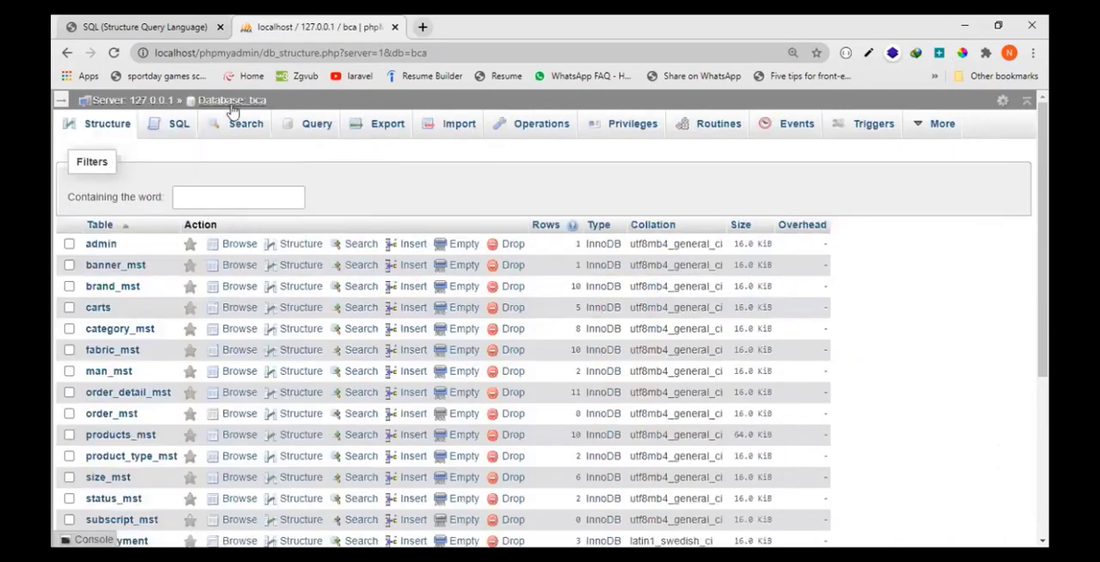
click(62, 101)
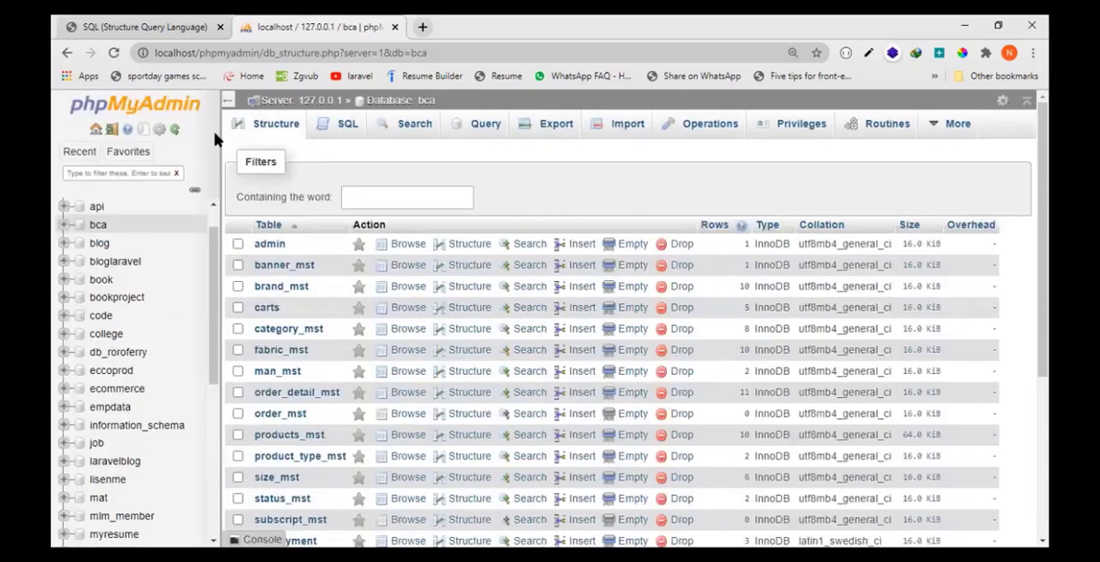
- Write the query "select database college_bca" in the bca database's SQL editor and highlight the database name
click(350, 128)
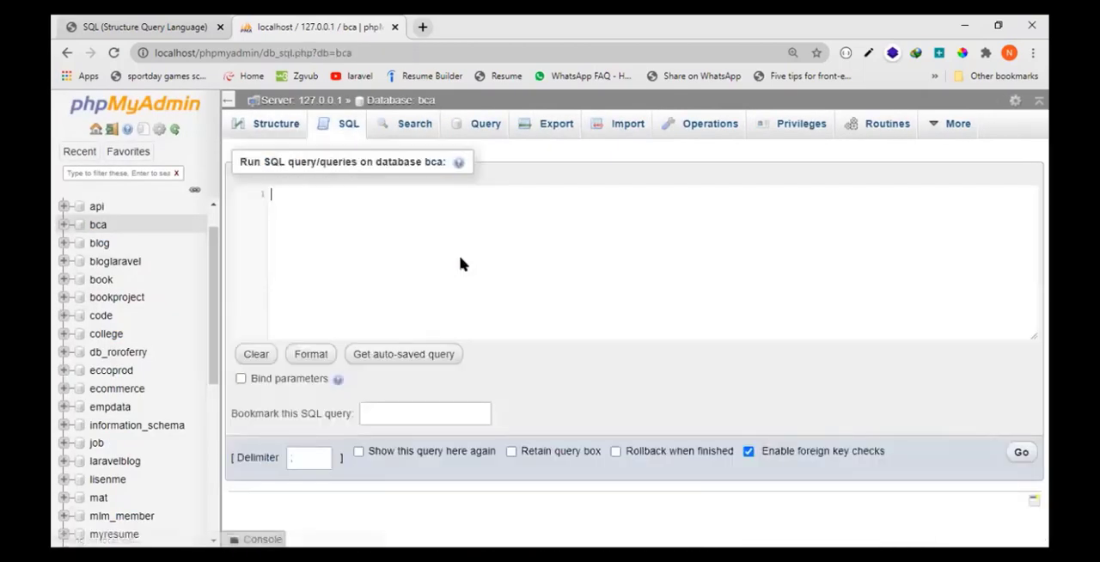
text(se)
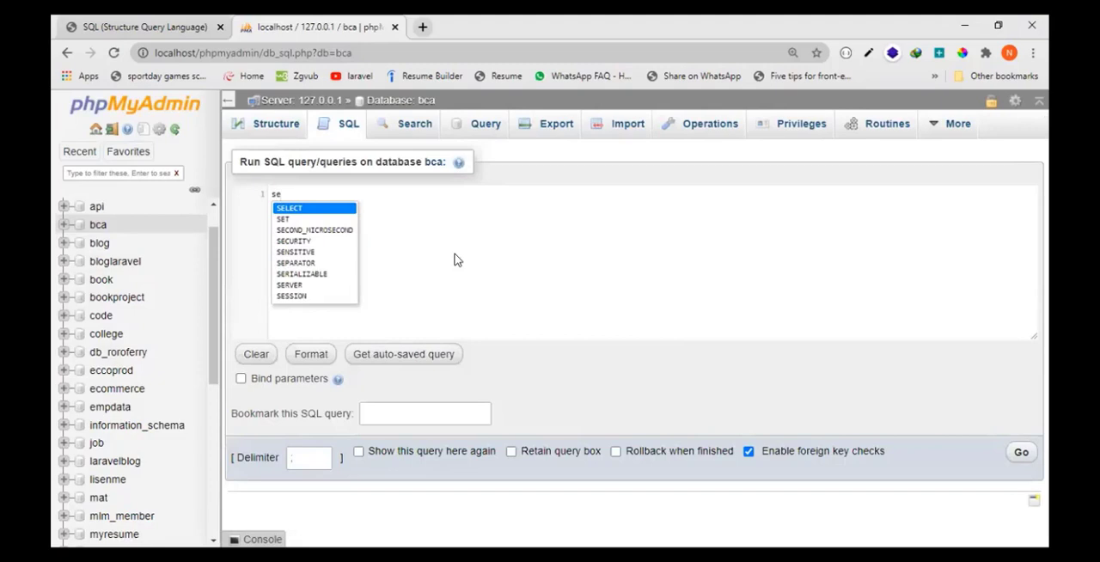
text(lec)
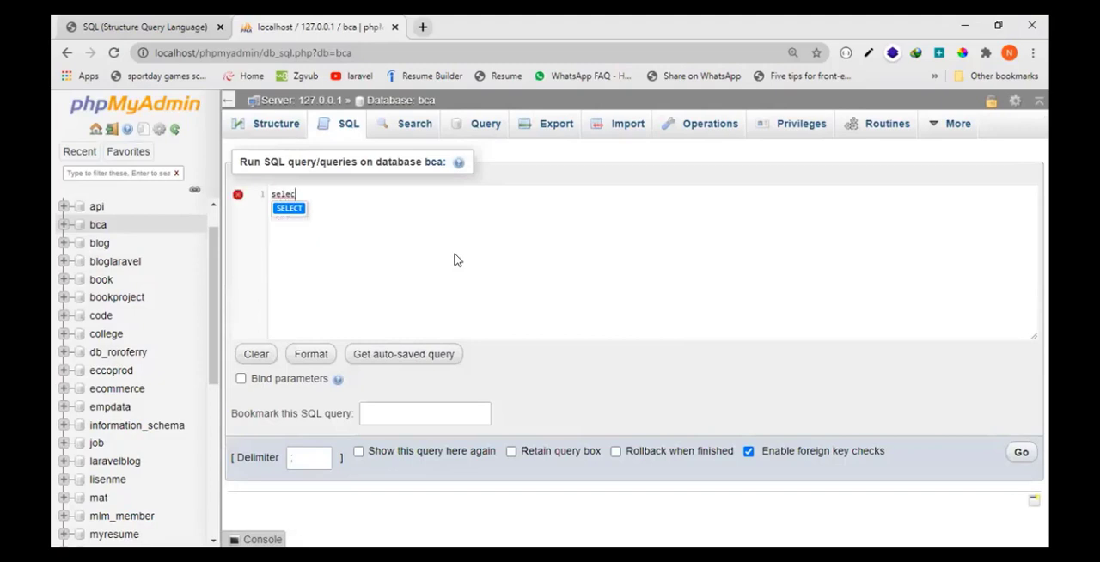
text(t da)
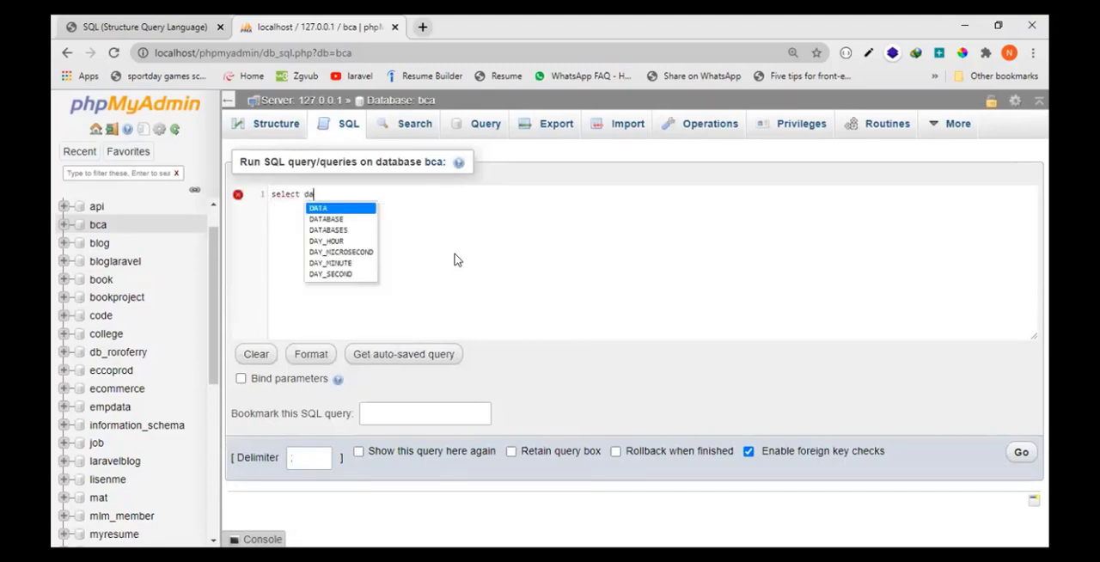
text(tab)
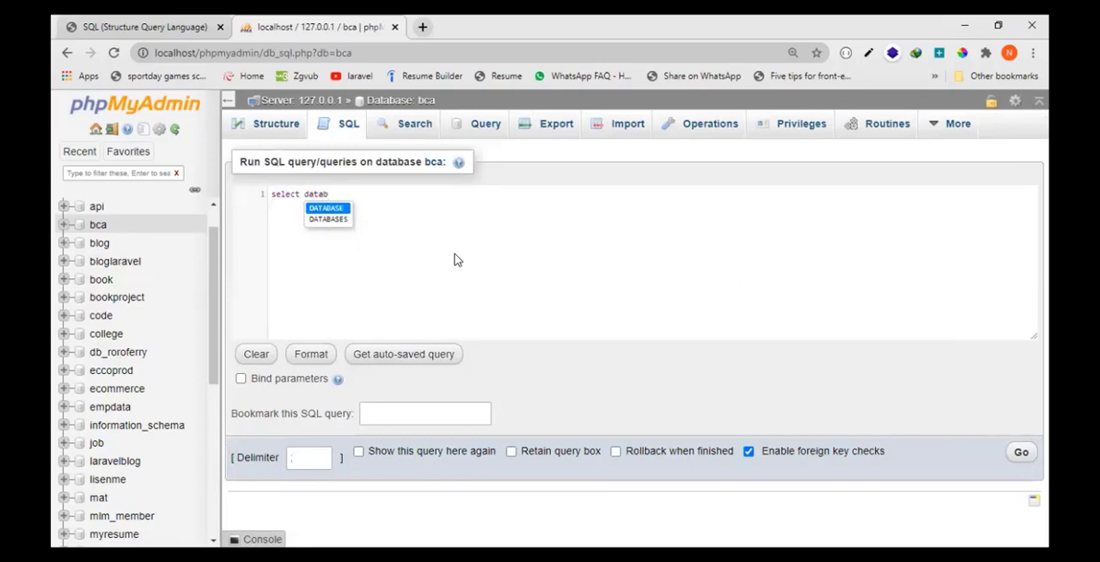
text(ase )
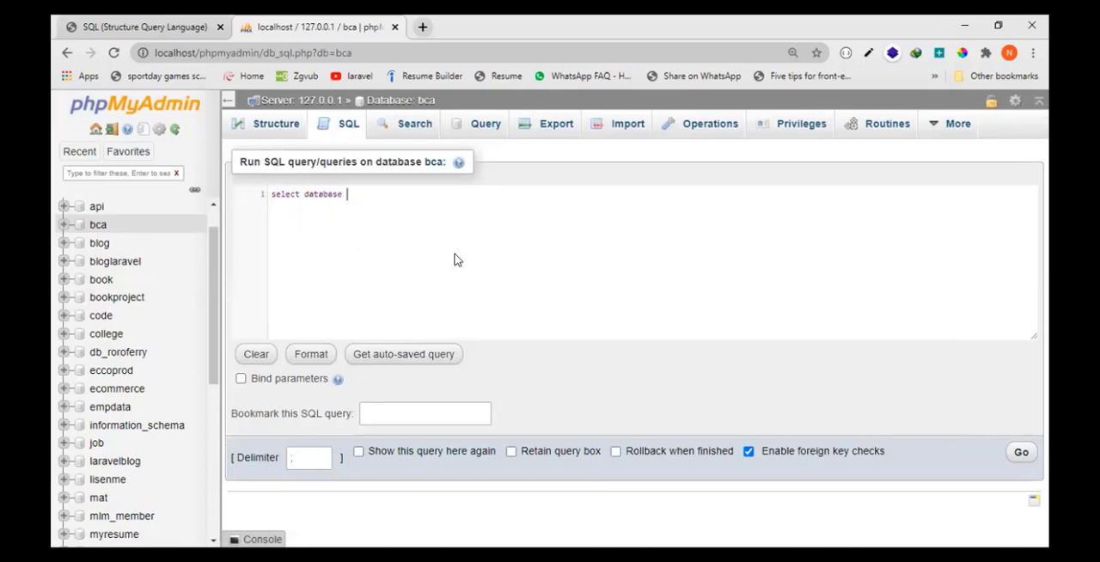
text(college_bca)
drag(349, 194, 403, 196)
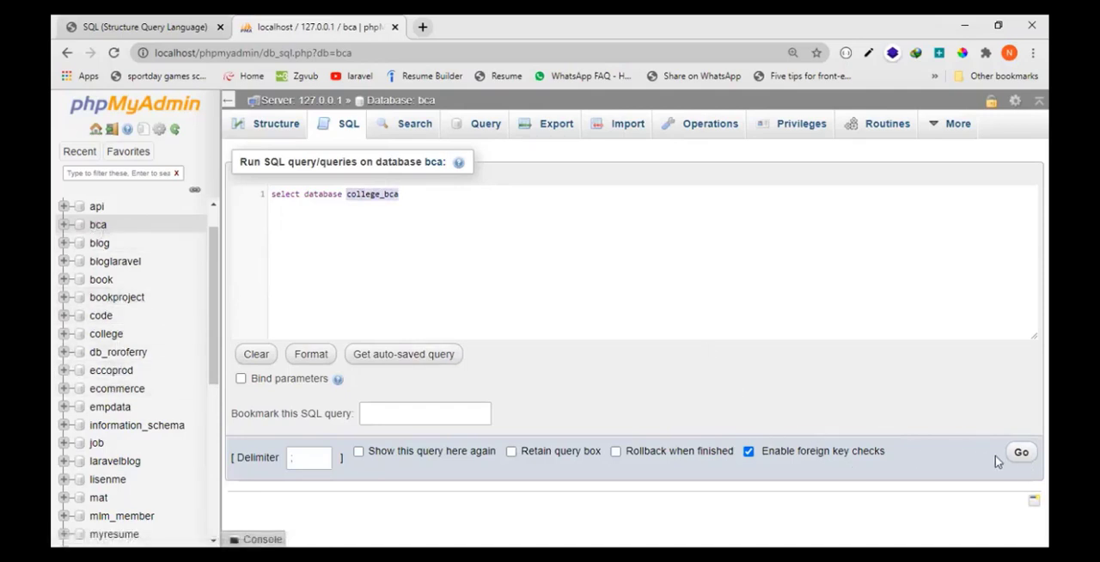
- Try to run the "select database college_bca" query and review MySQL's response
click(1021, 452)
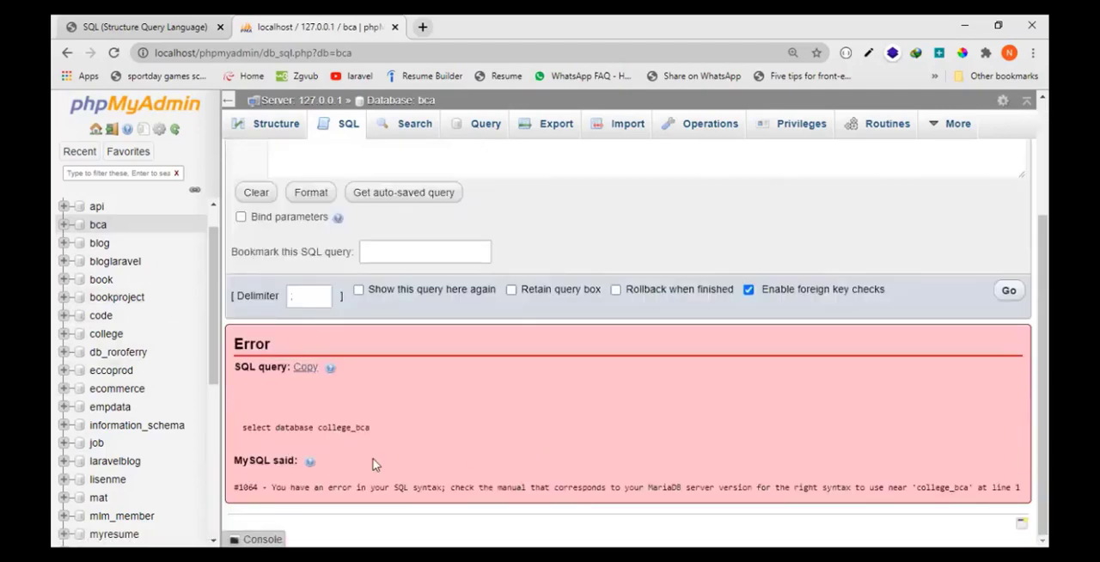
scroll(516, 401, up, 2)
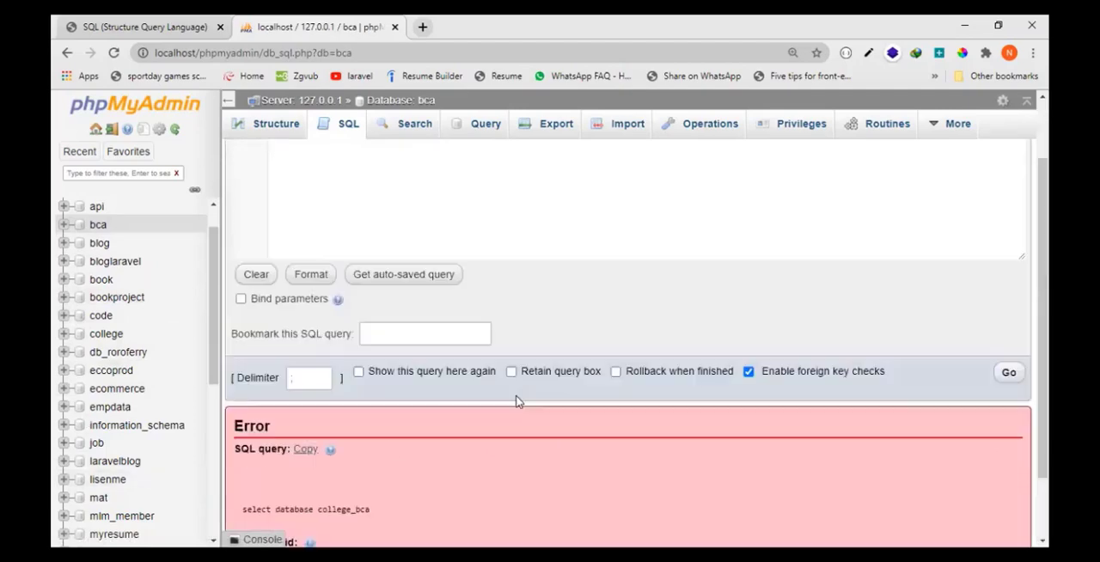
scroll(522, 363, down, 2)
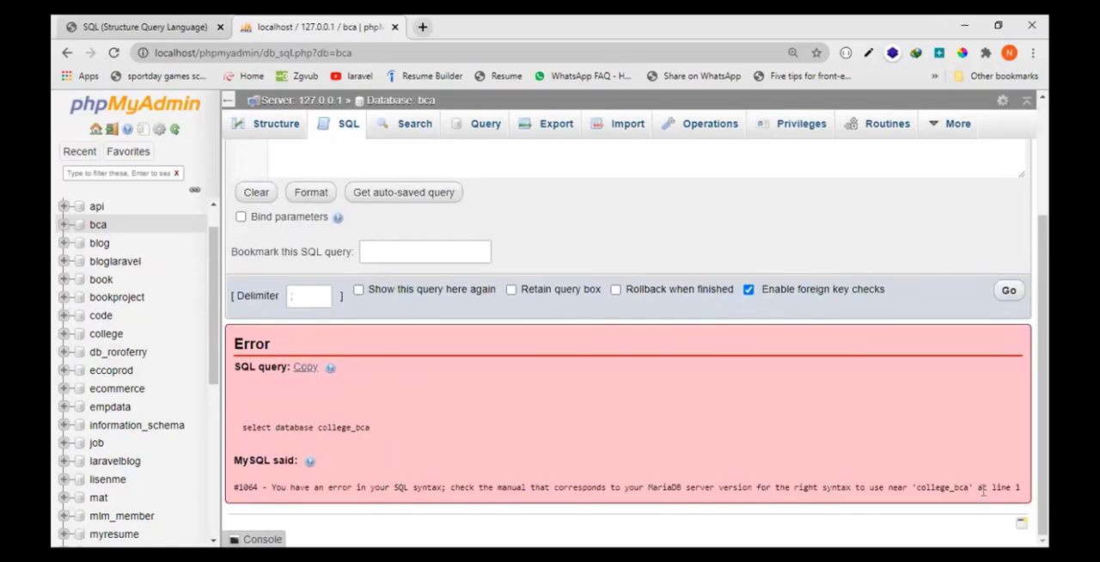
scroll(426, 472, up, 2)
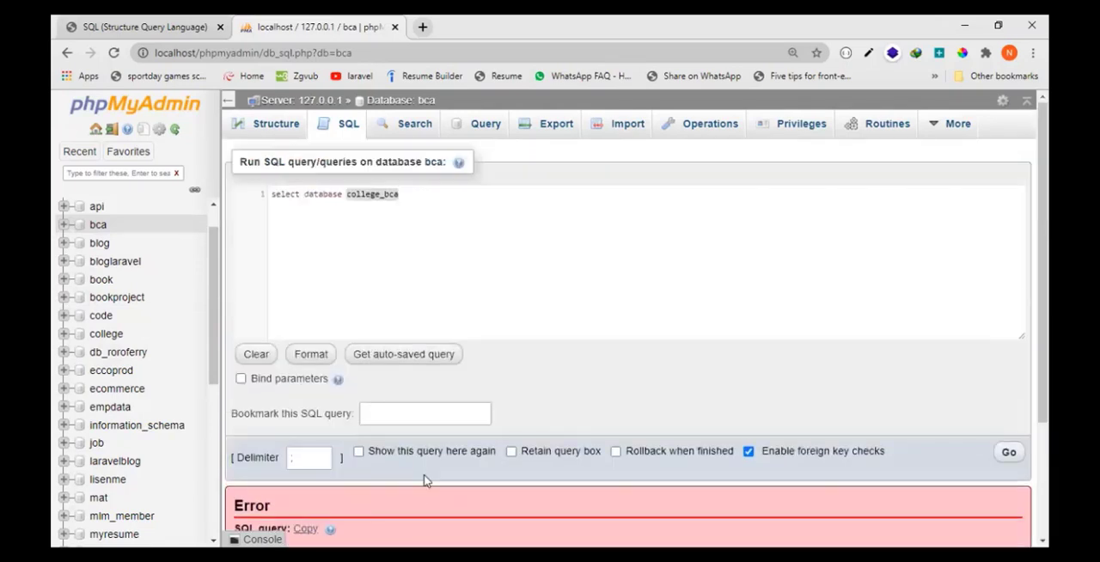
- Change the query to "create database college_bca" and run it
click(419, 201)
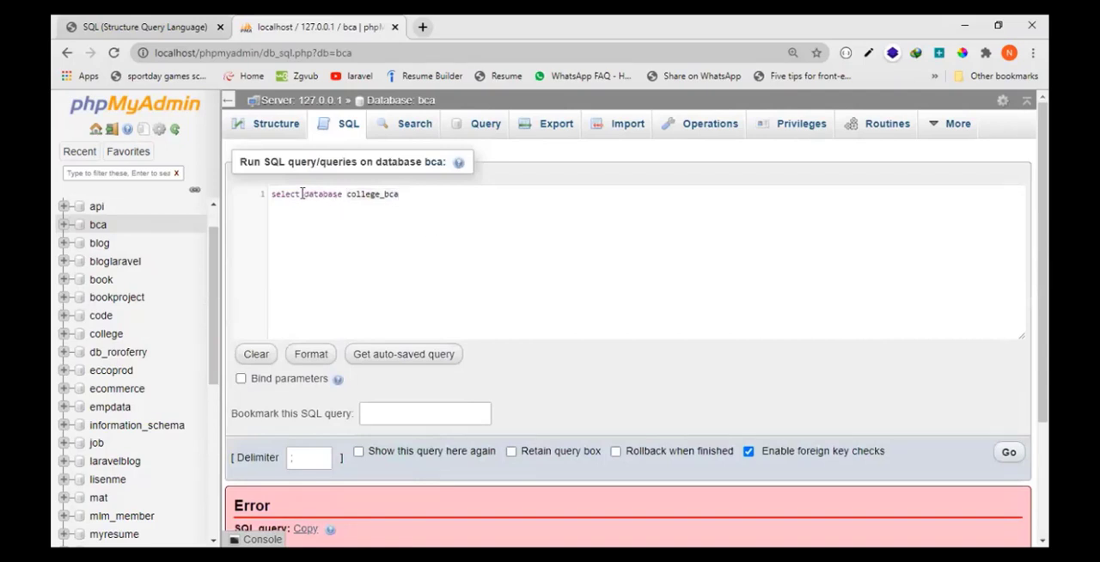
drag(302, 193, 269, 198)
key(BackSpace)
text(creat)
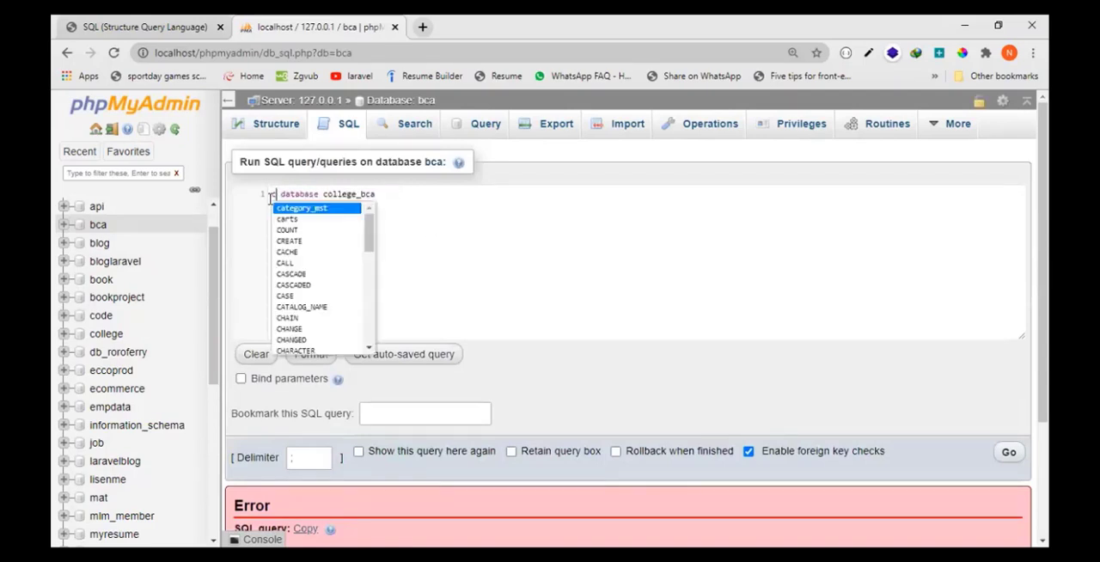
text(e)
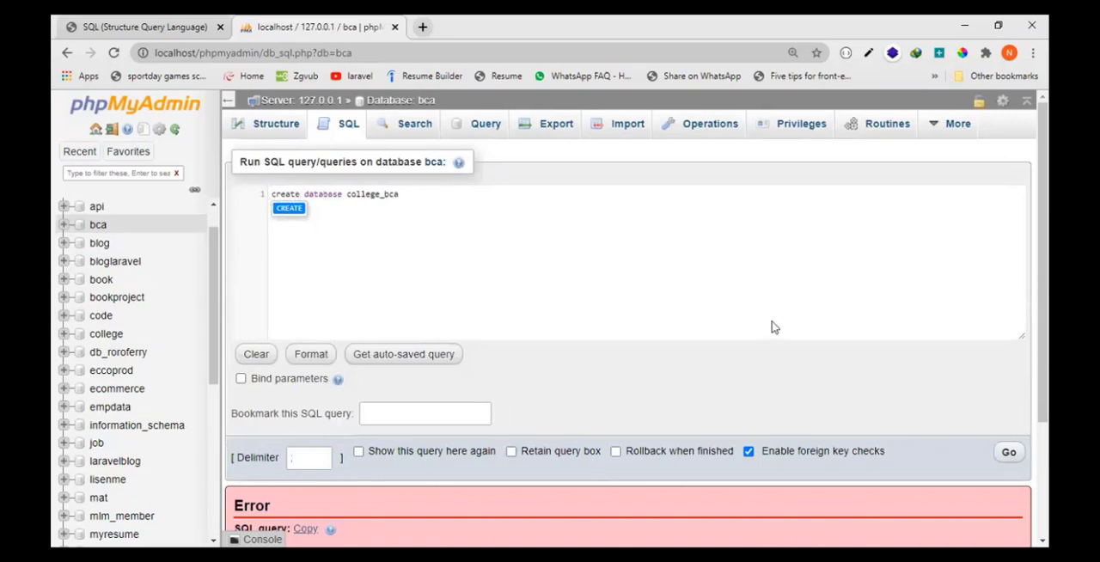
click(1010, 454)
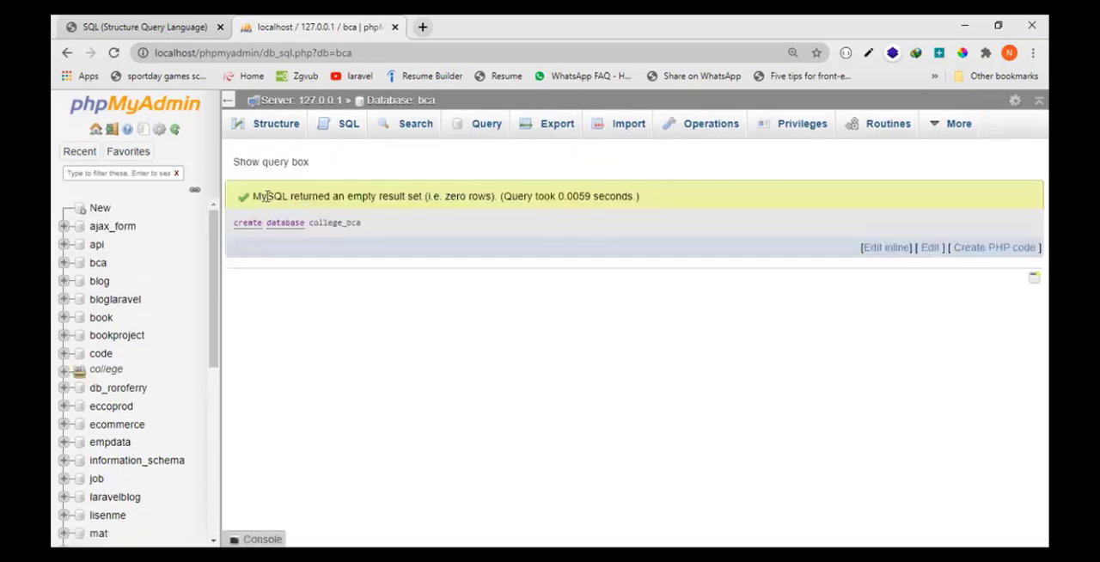
drag(267, 196, 402, 196)
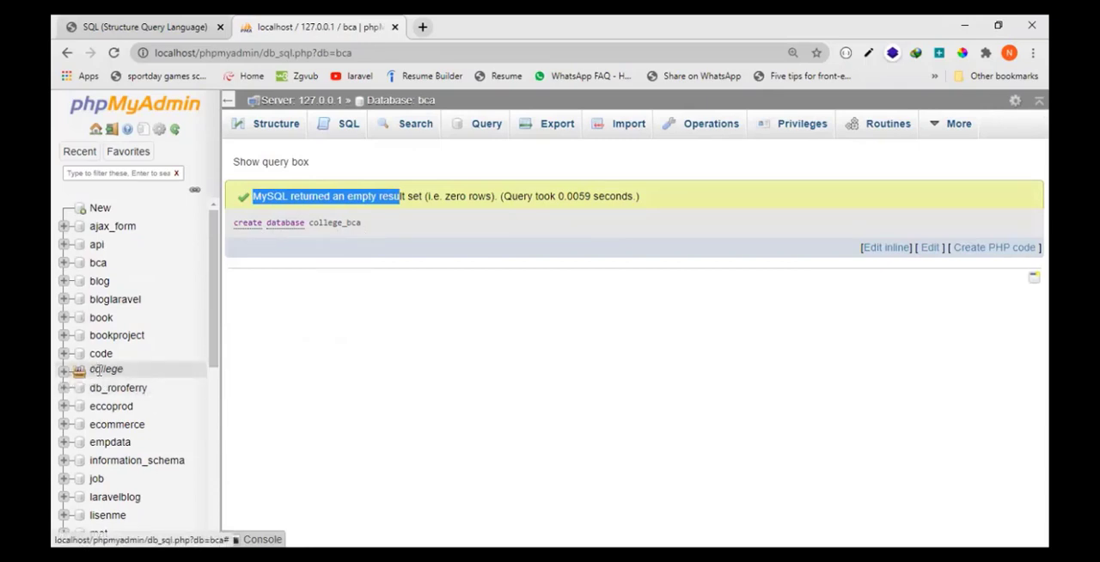
- Expand the college group in the database tree and open the college_bca database
click(63, 370)
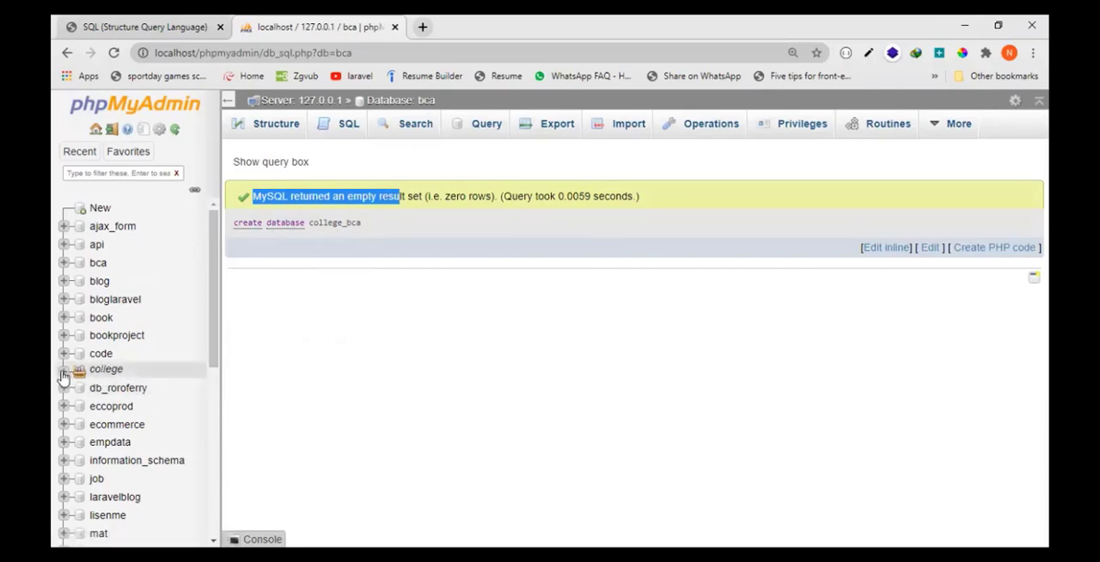
click(123, 371)
drag(123, 371, 92, 369)
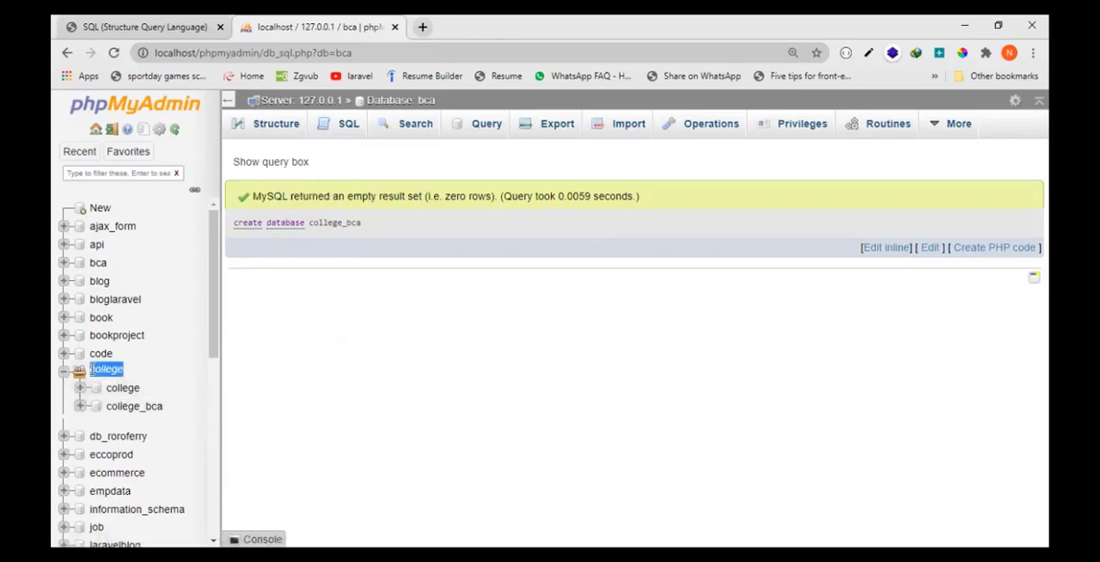
click(129, 410)
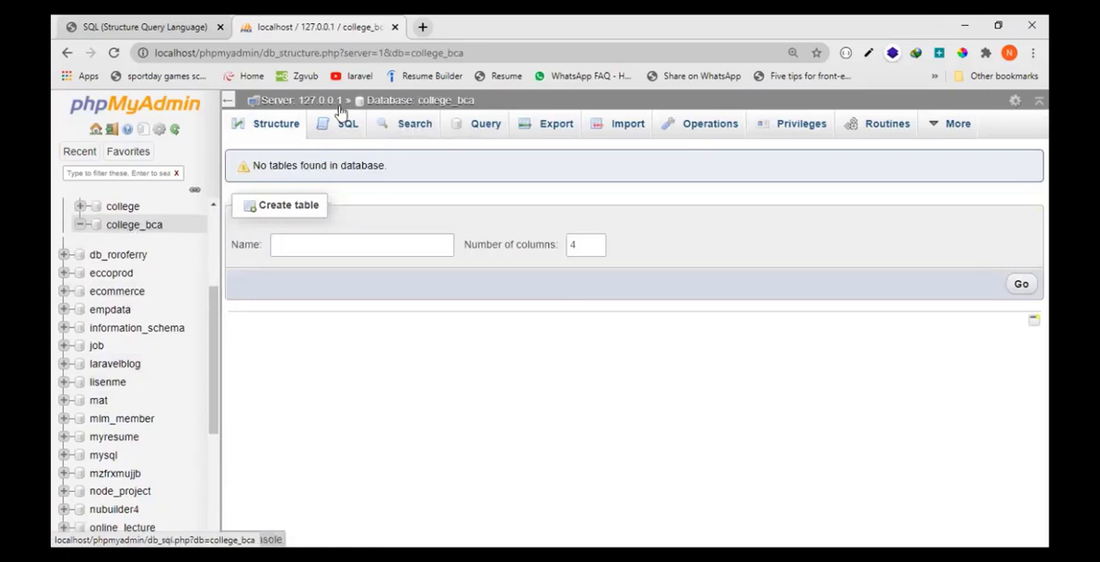
click(447, 101)
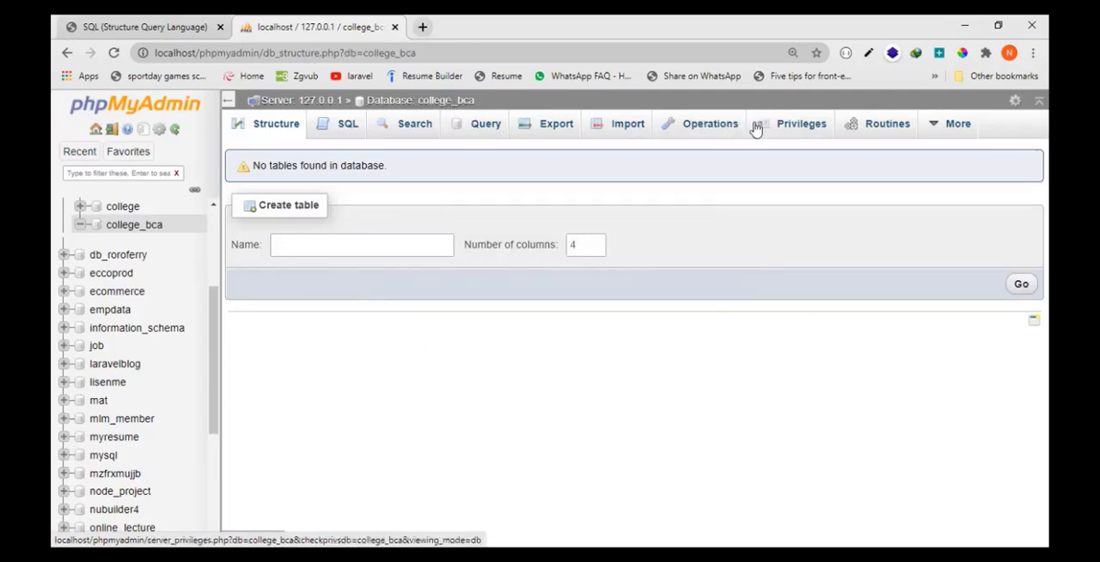
- Open the Operations page of the college_bca database
key(ctrl+minus)
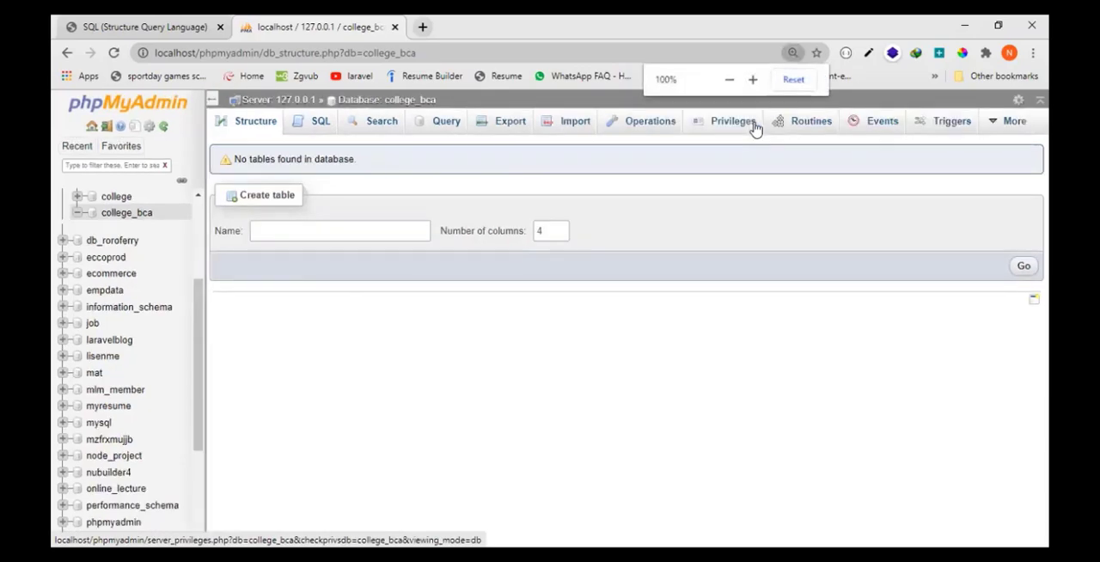
key(ctrl+plus)
key(ctrl+plus)
key(ctrl+plus)
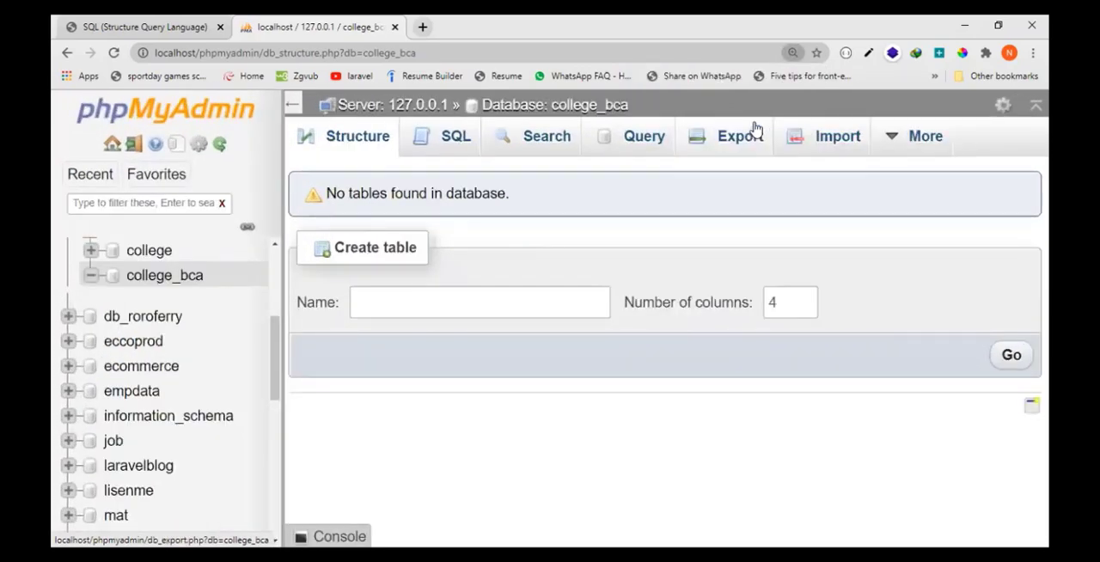
mouse_move(901, 140)
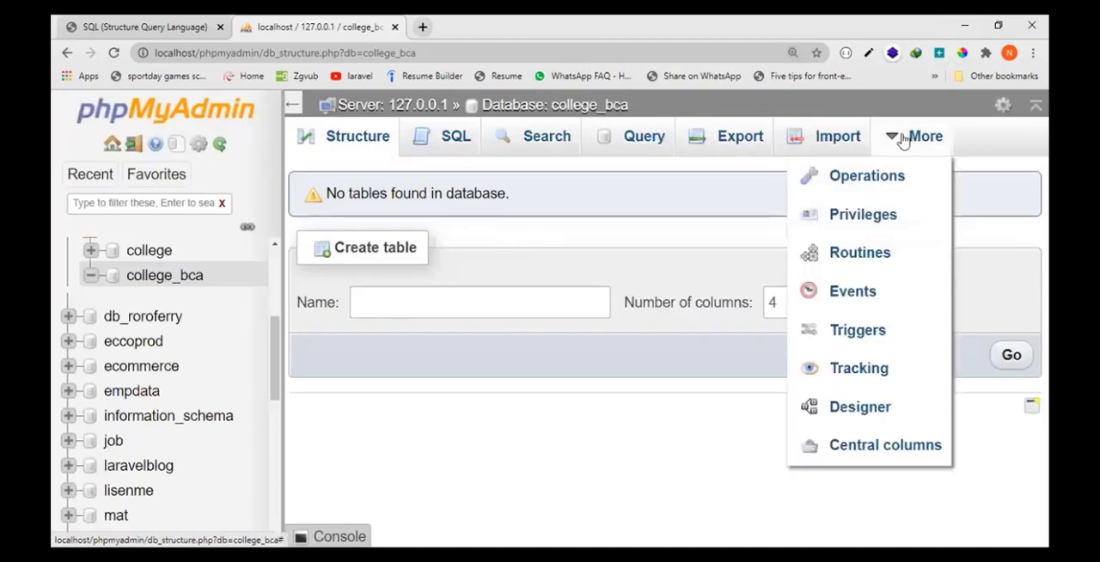
click(887, 177)
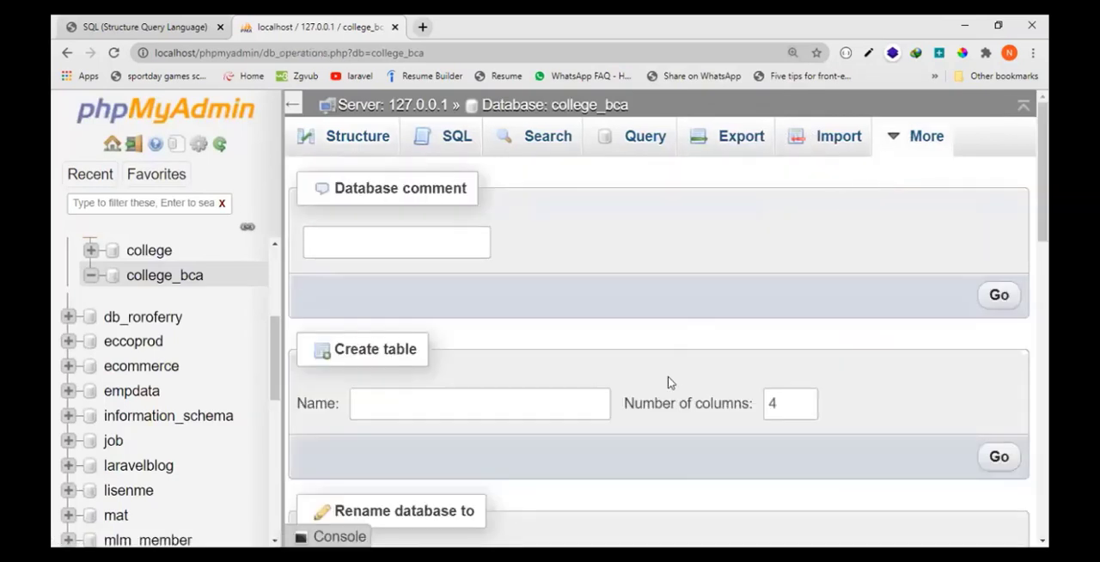
key(ctrl+minus)
key(ctrl+minus)
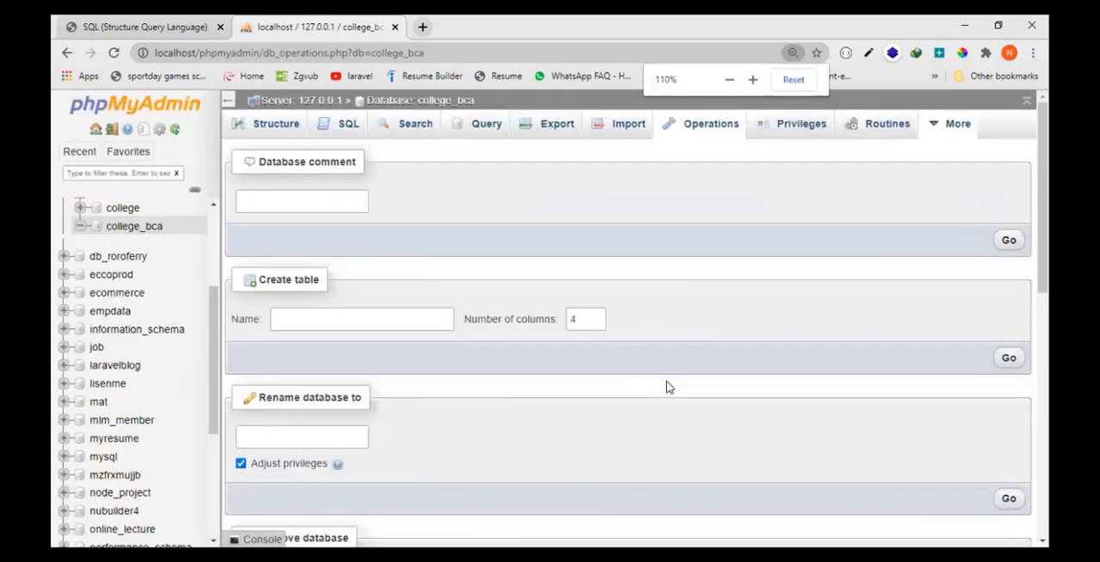
- Rename the college_bca database to college_bca1 and check its entry in the database tree
scroll(478, 432, down, 3)
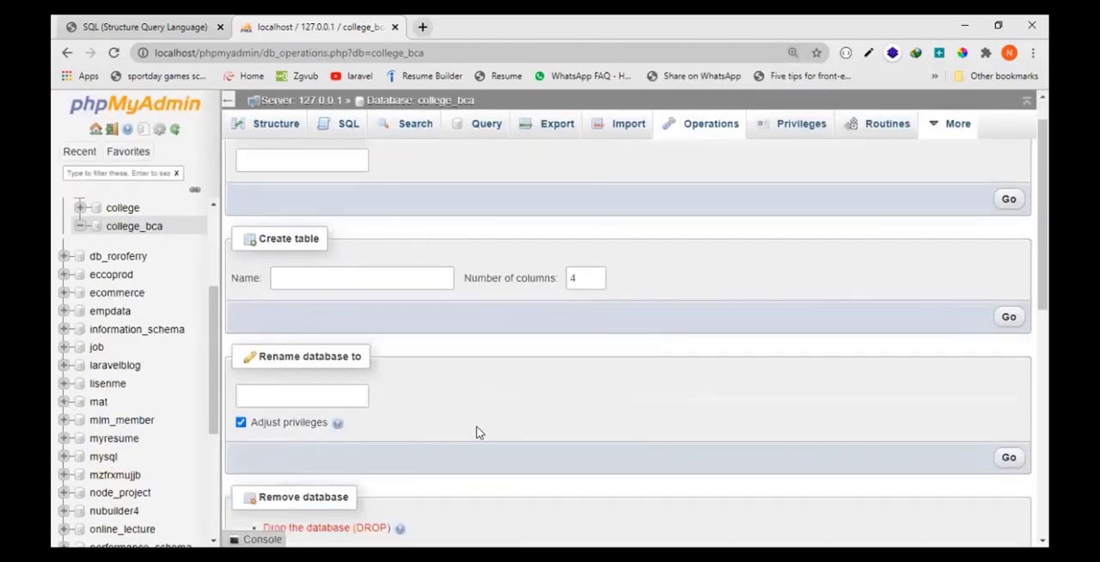
click(322, 219)
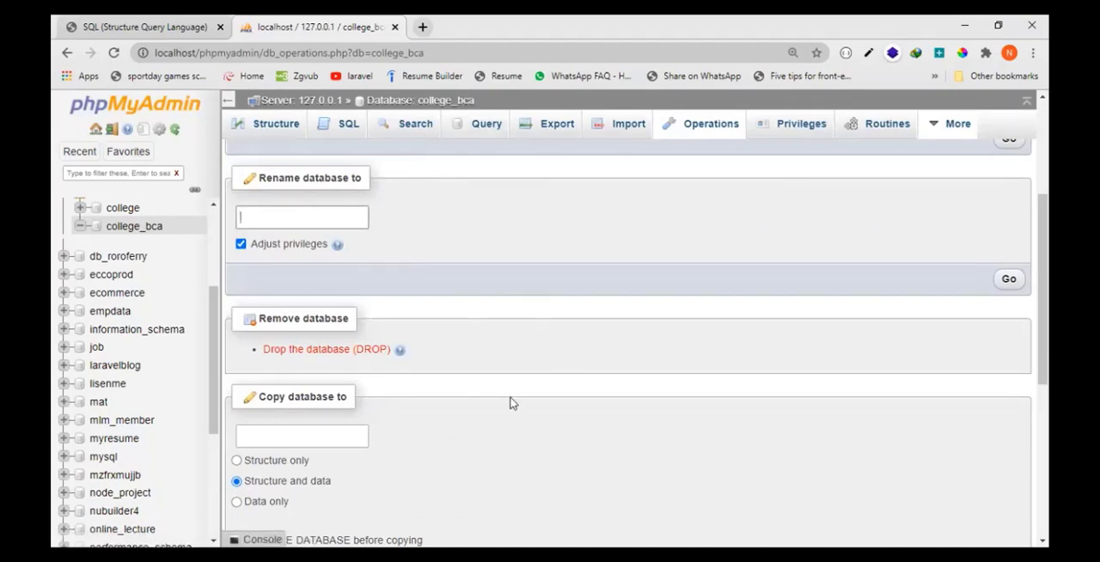
scroll(510, 402, up, 3)
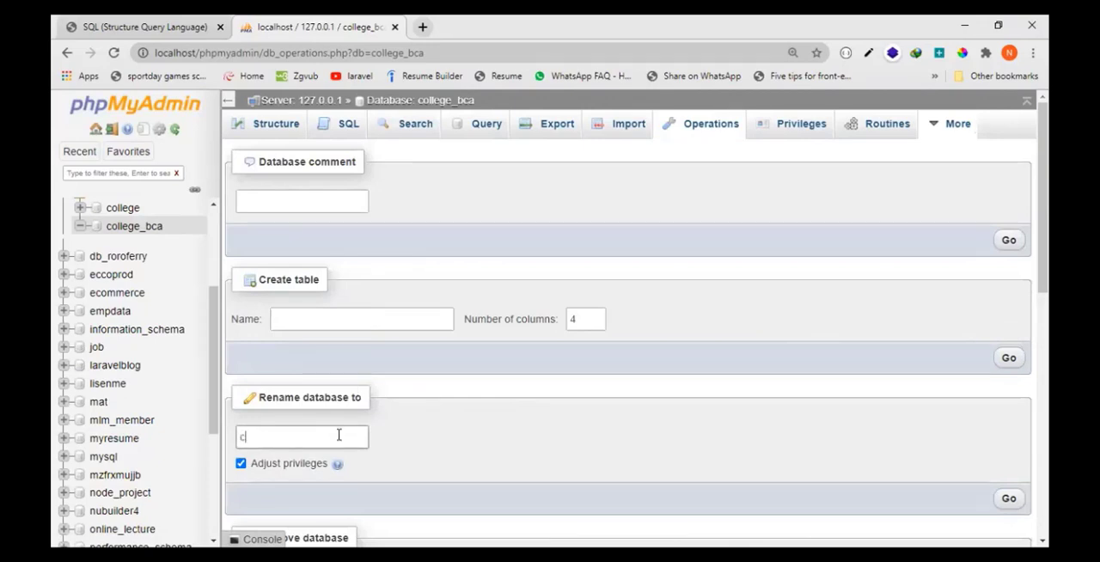
text(college_bca1)
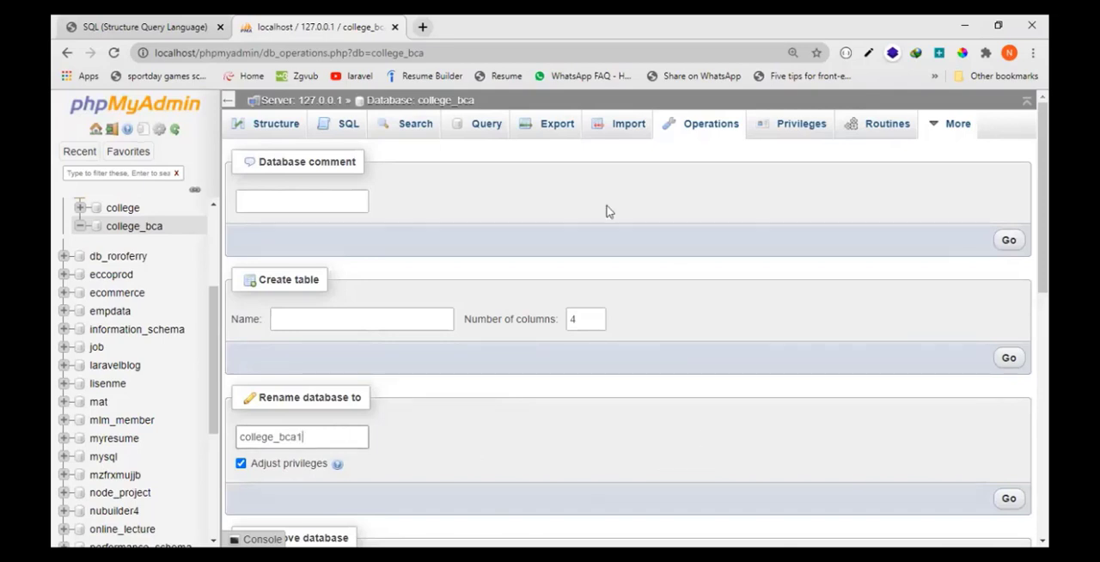
click(1008, 504)
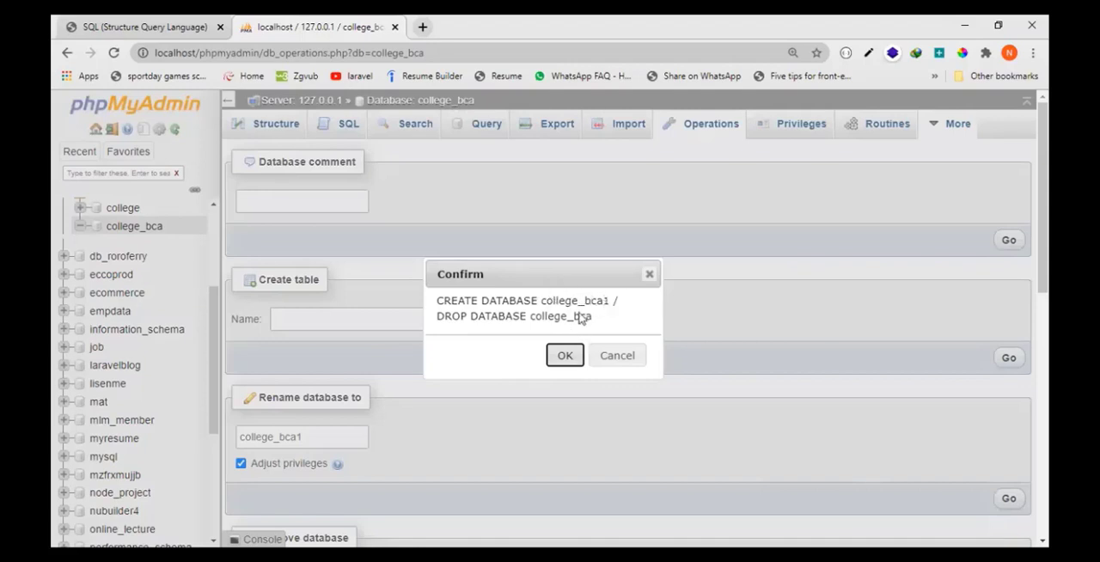
click(565, 355)
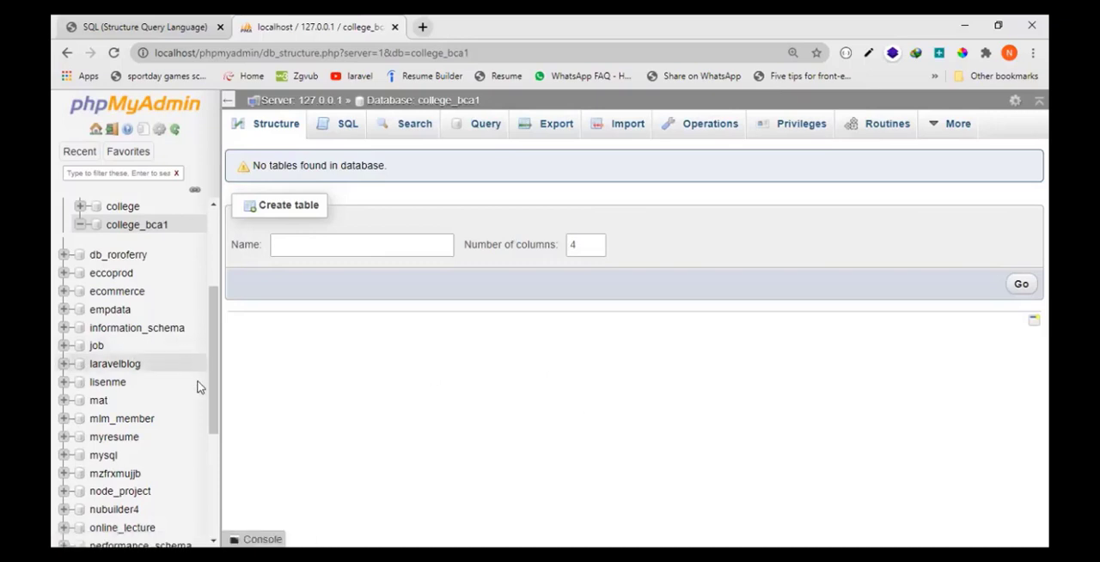
scroll(169, 316, up, 1)
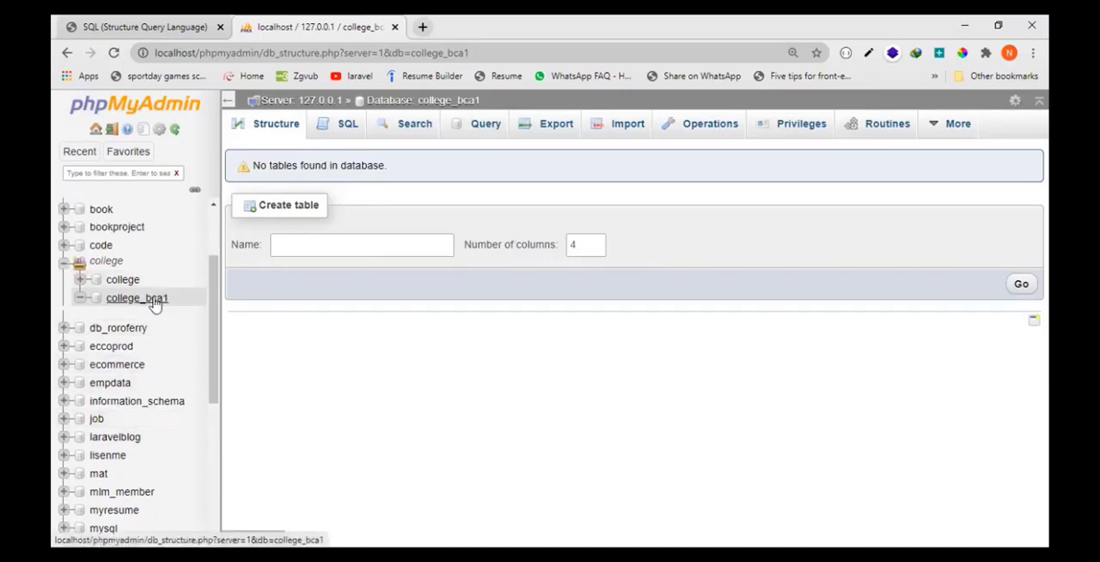
- Rename the college_bca1 database to college_bca, keeping the privileges adjustment enabled
click(447, 102)
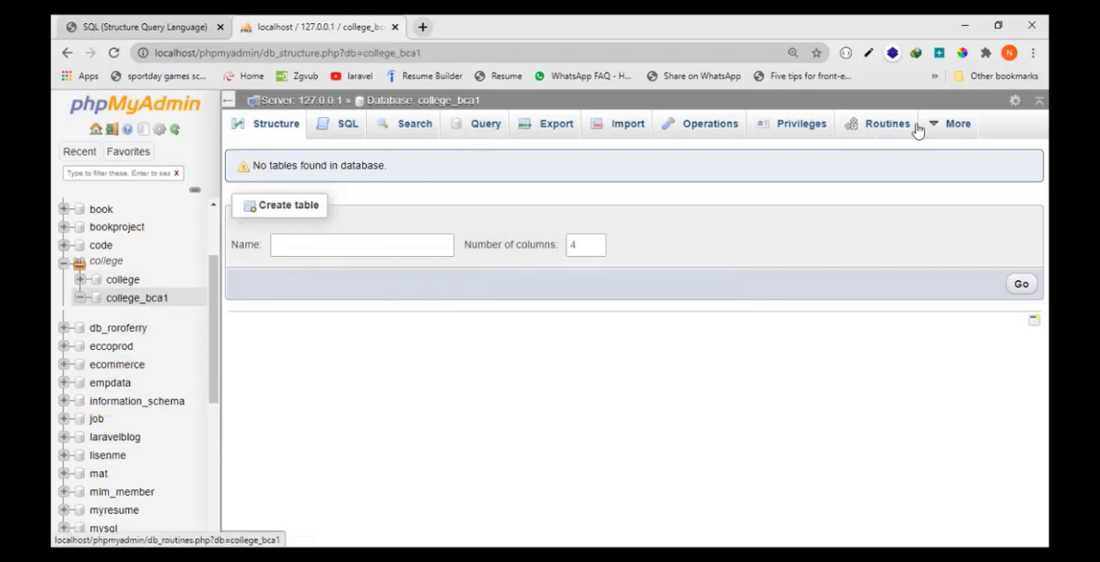
click(709, 125)
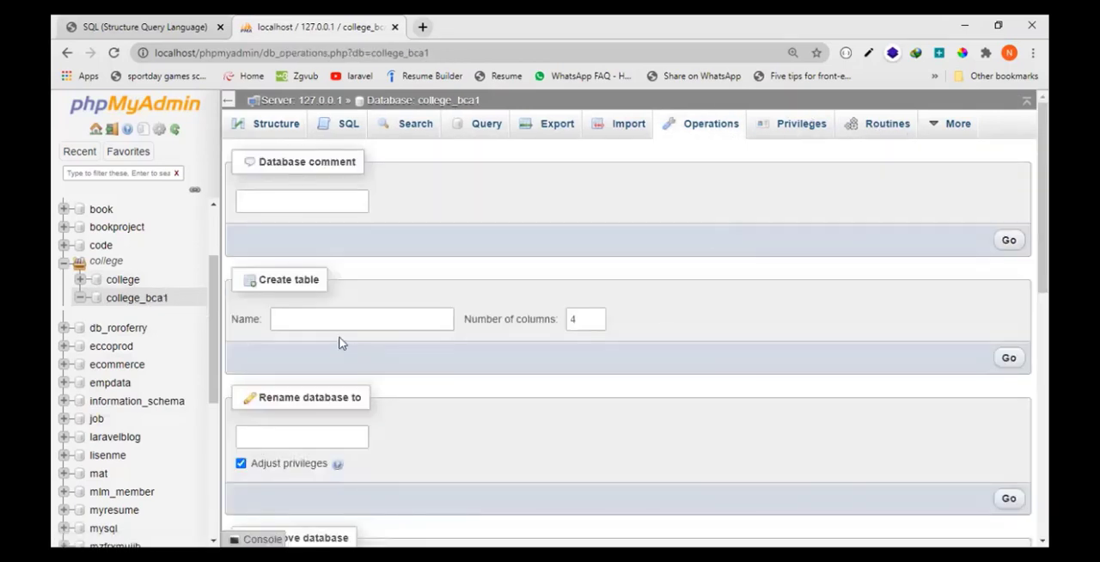
scroll(455, 462, down, 2)
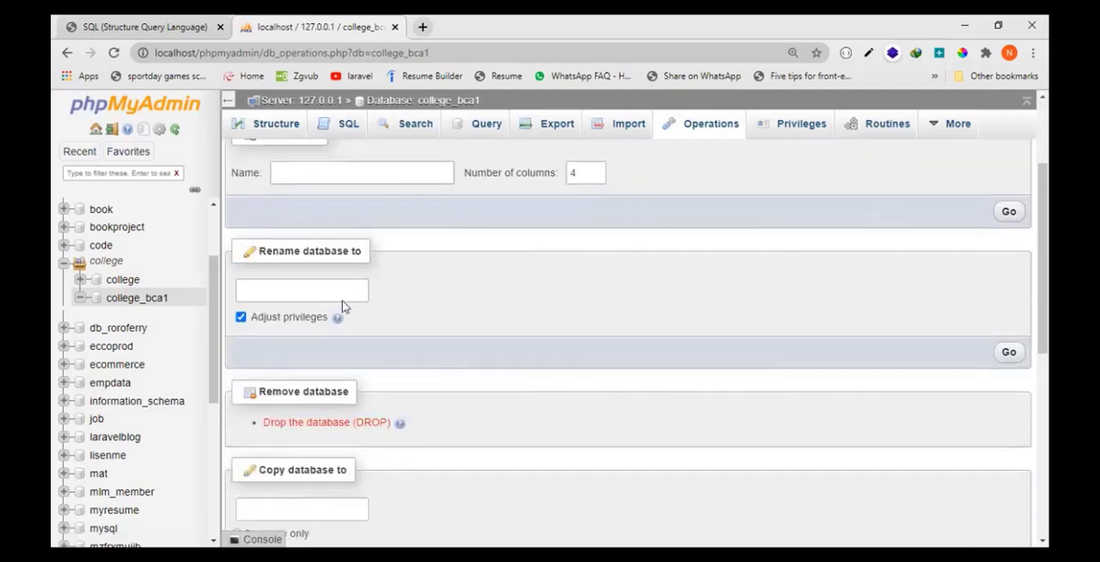
click(339, 282)
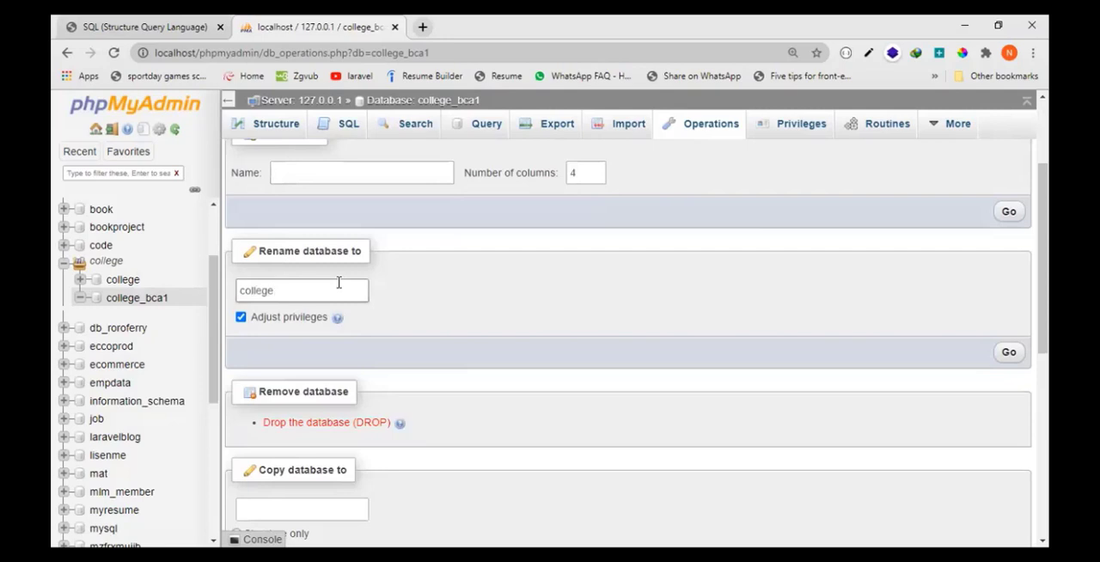
text(ba)
click(1009, 357)
click(565, 355)
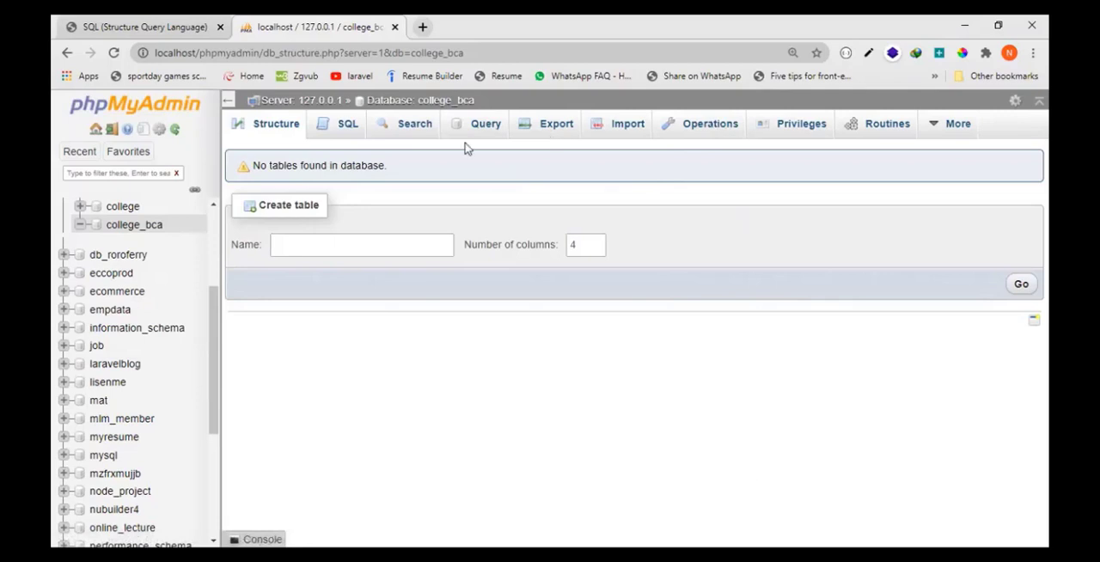
- Open the product table of the ecommerce database and display its column structure
click(348, 123)
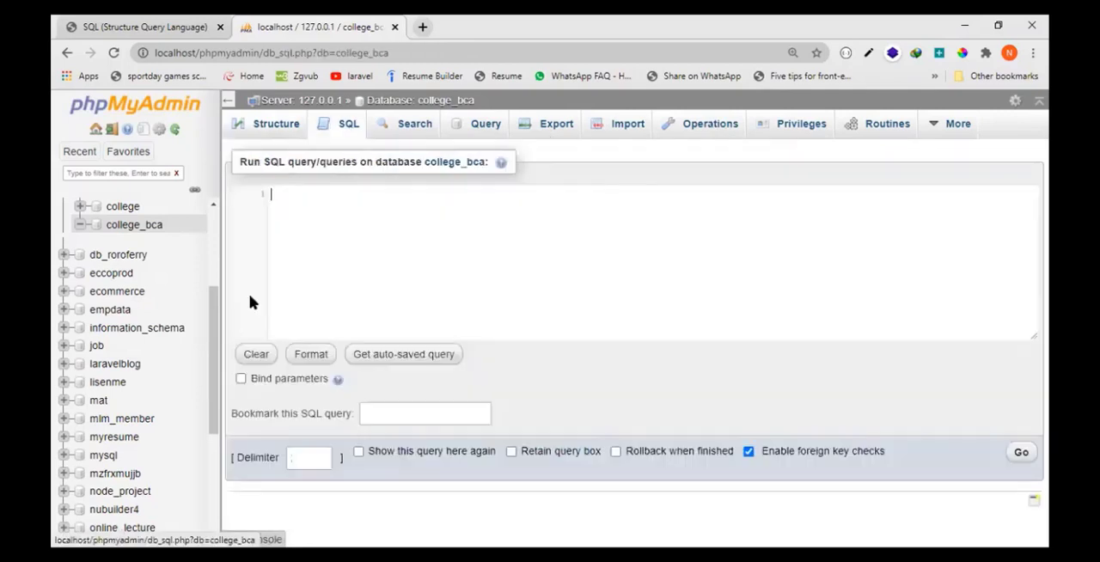
click(131, 294)
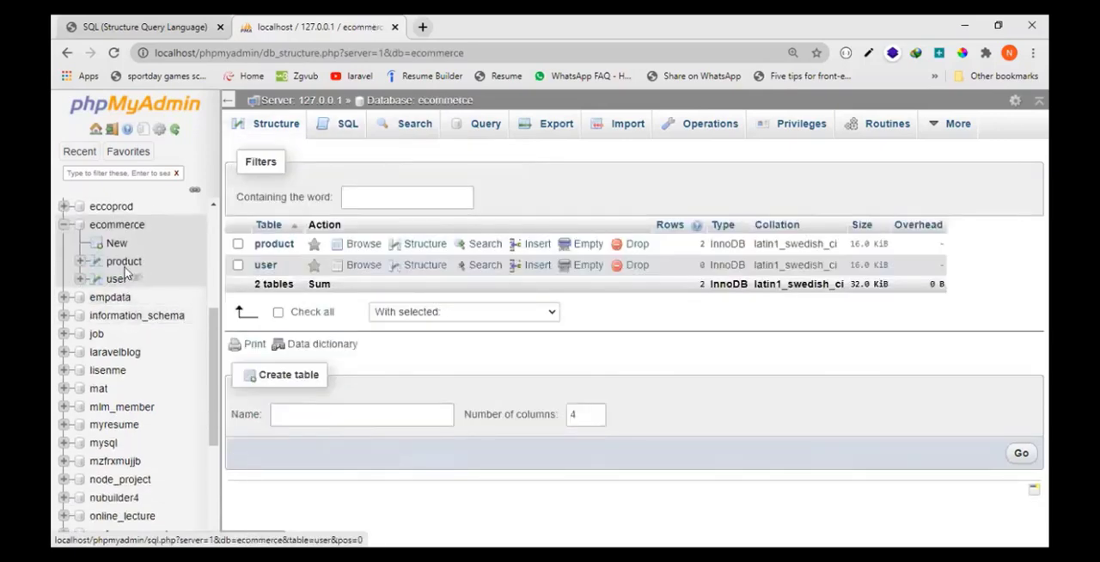
click(125, 262)
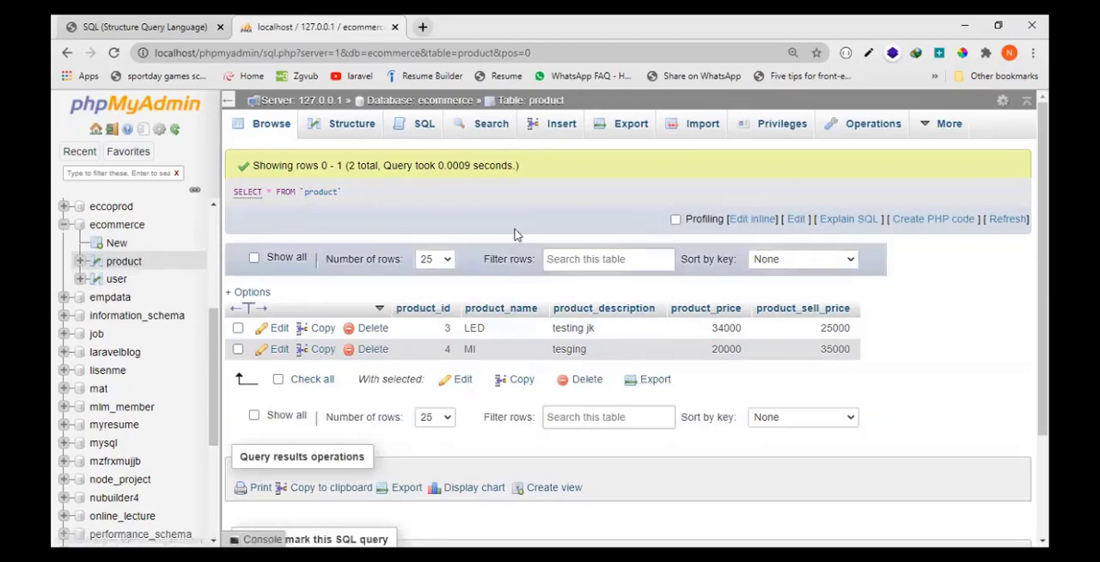
click(352, 125)
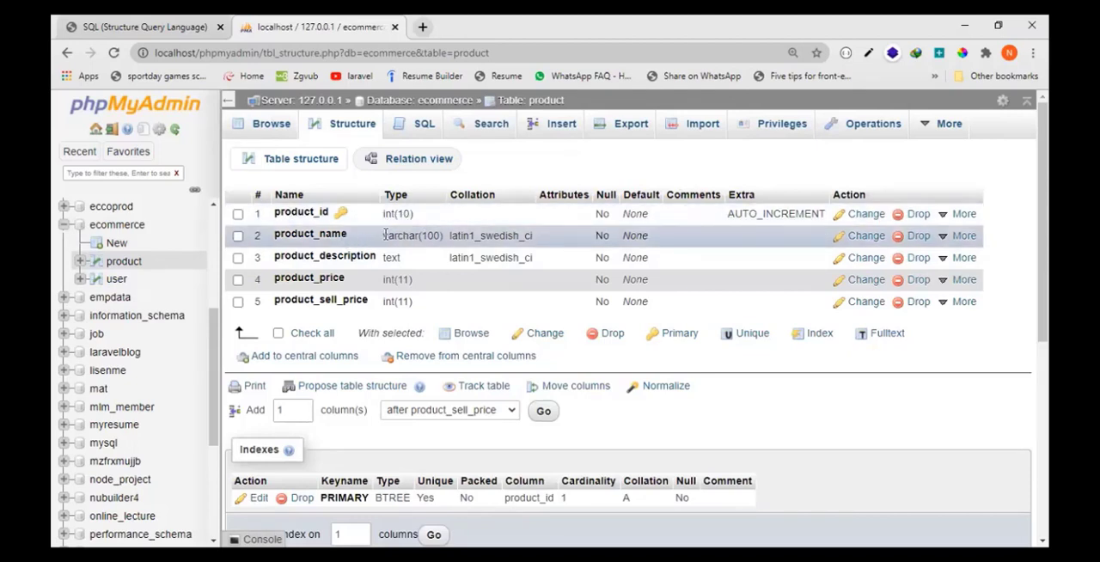
- Examine the data types of the product_name, product_description and product_id columns in the product table
drag(384, 235, 437, 241)
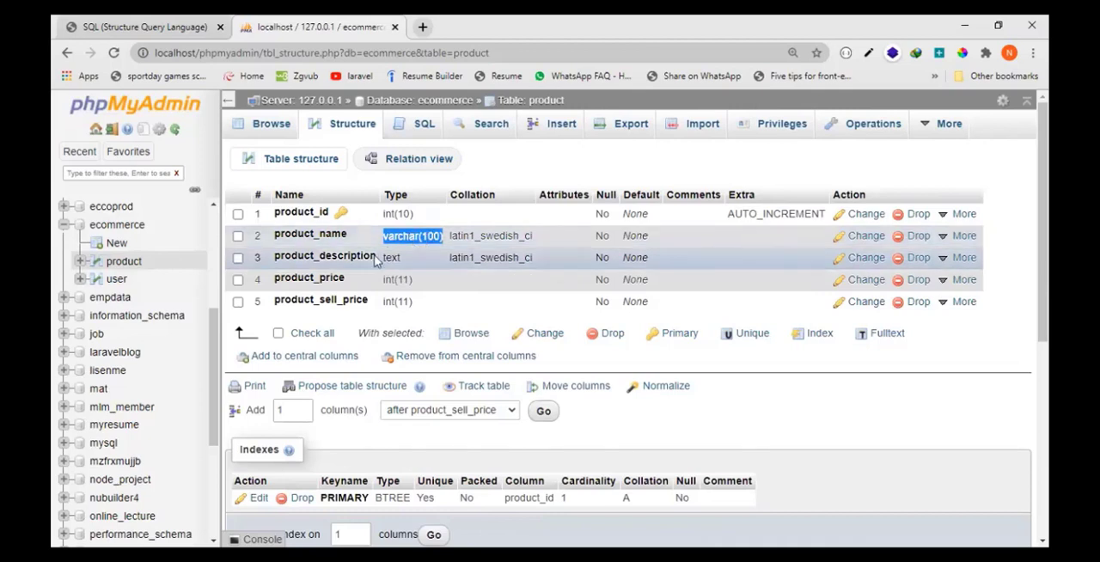
drag(385, 258, 404, 262)
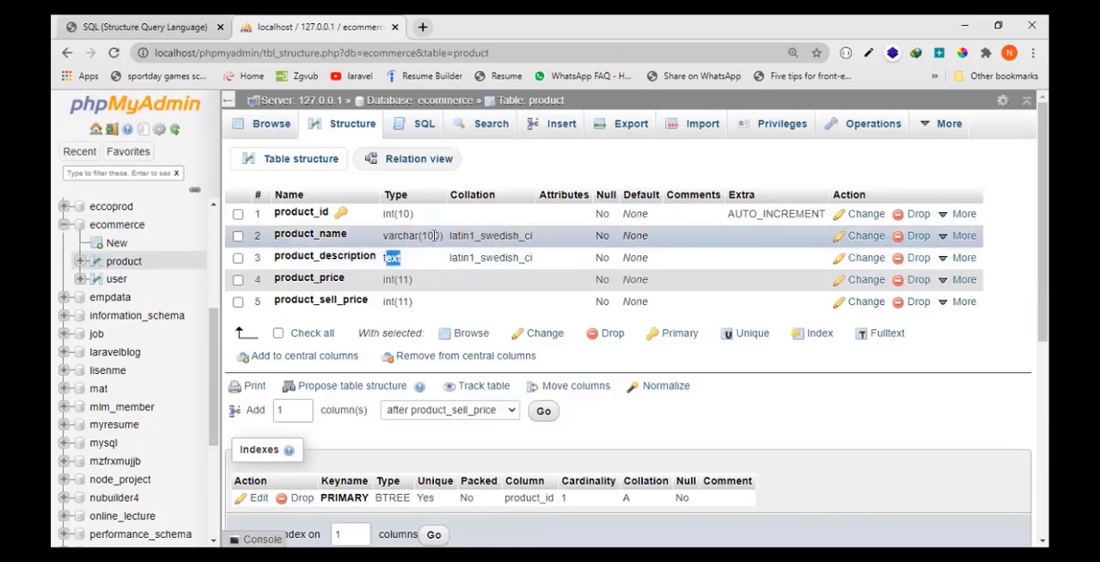
double_click(431, 235)
click(397, 235)
double_click(397, 236)
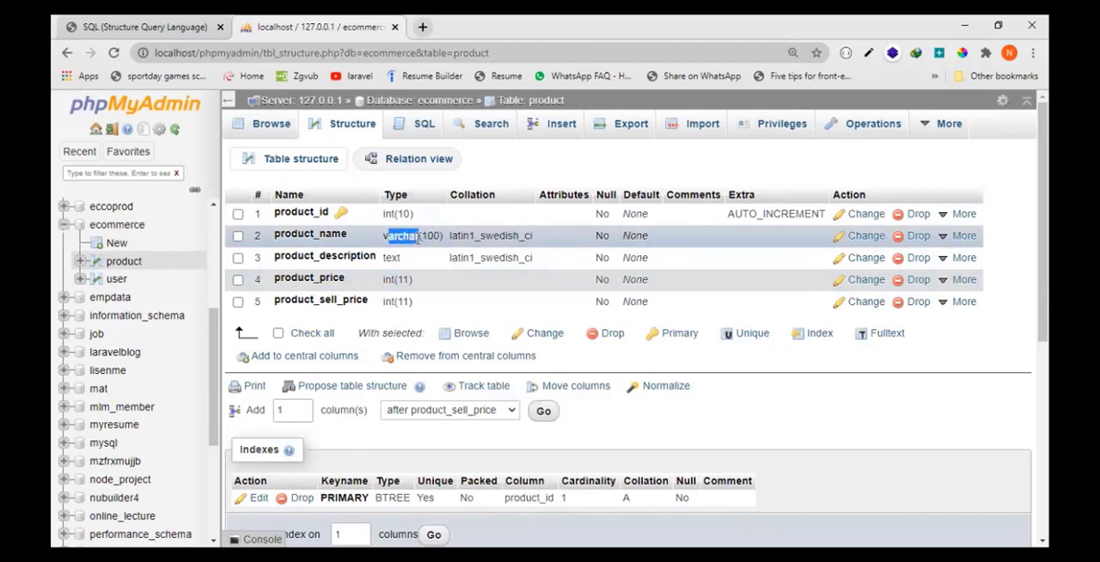
double_click(391, 257)
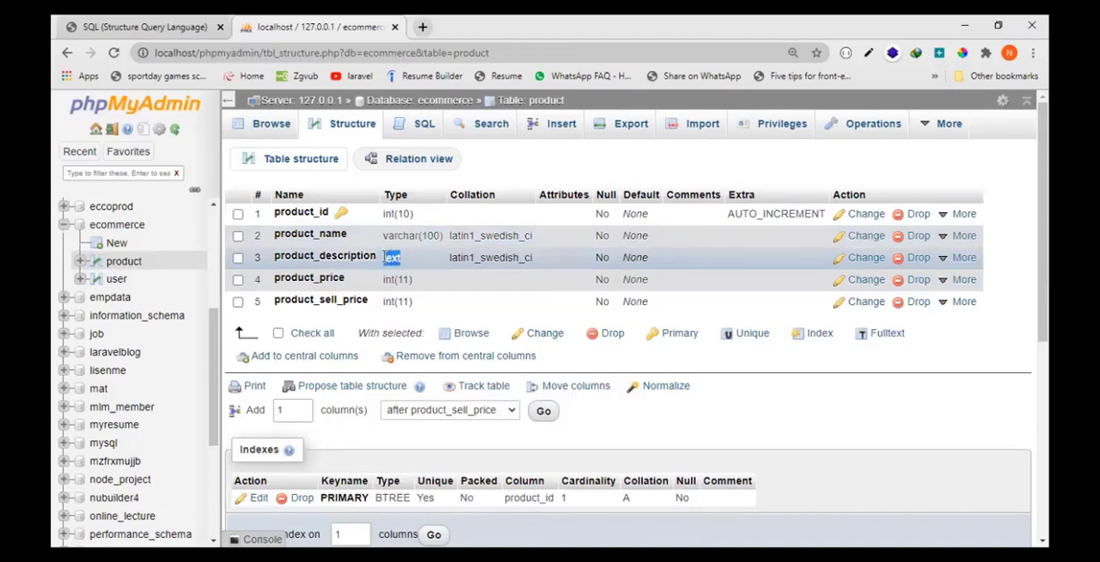
click(400, 213)
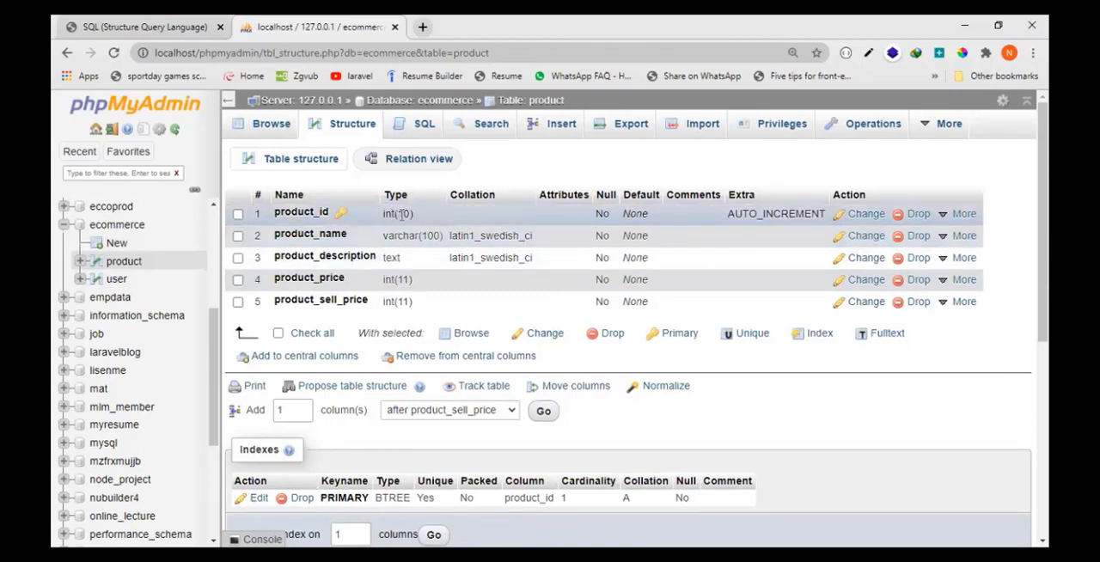
drag(414, 215, 385, 214)
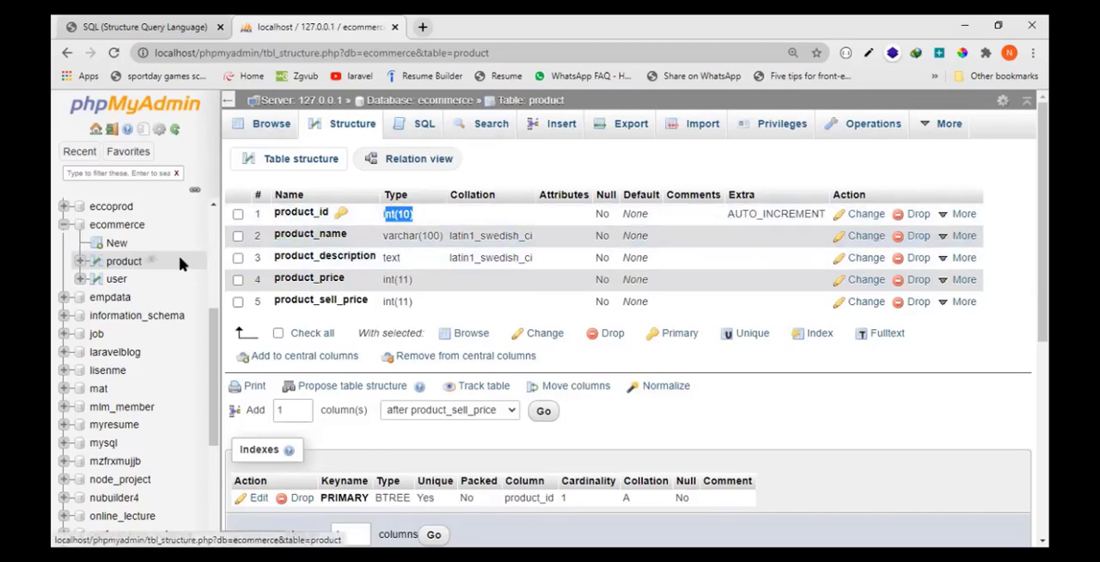
- Return to the college_bca database and open its SQL query page
scroll(146, 258, up, 3)
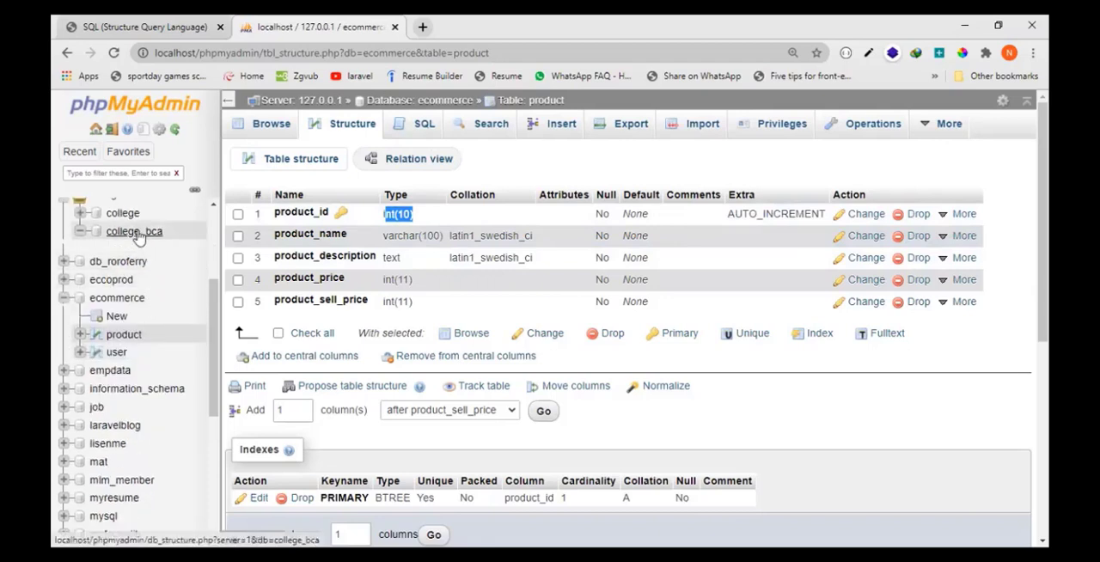
click(134, 232)
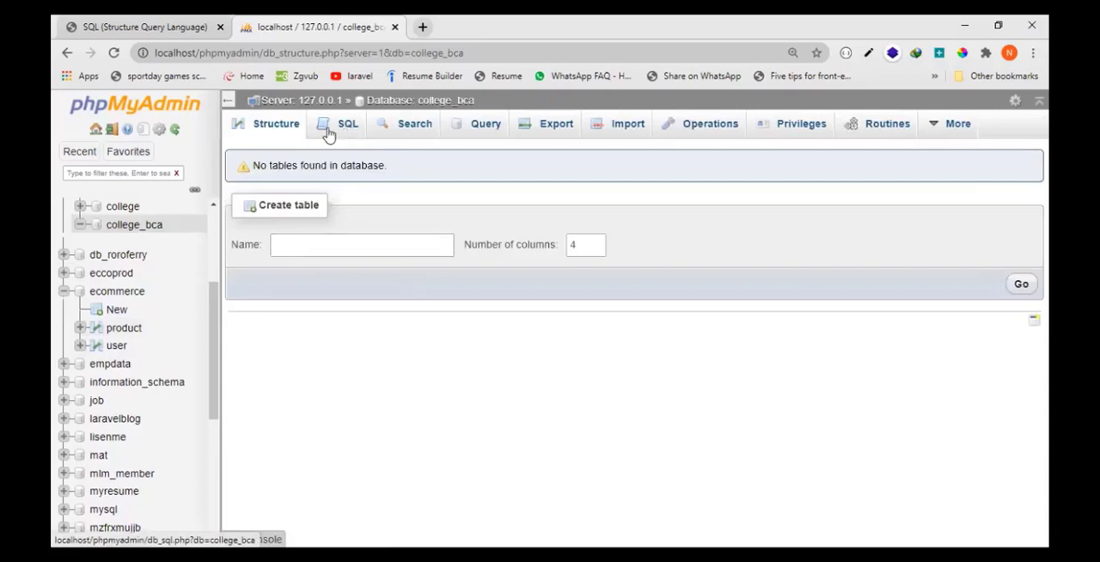
click(139, 233)
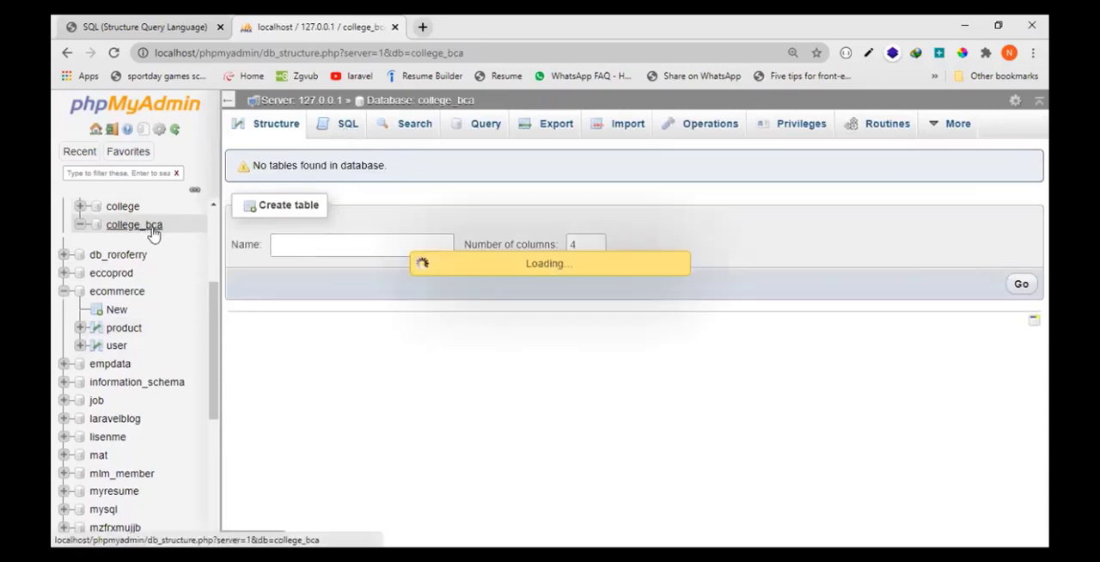
click(337, 130)
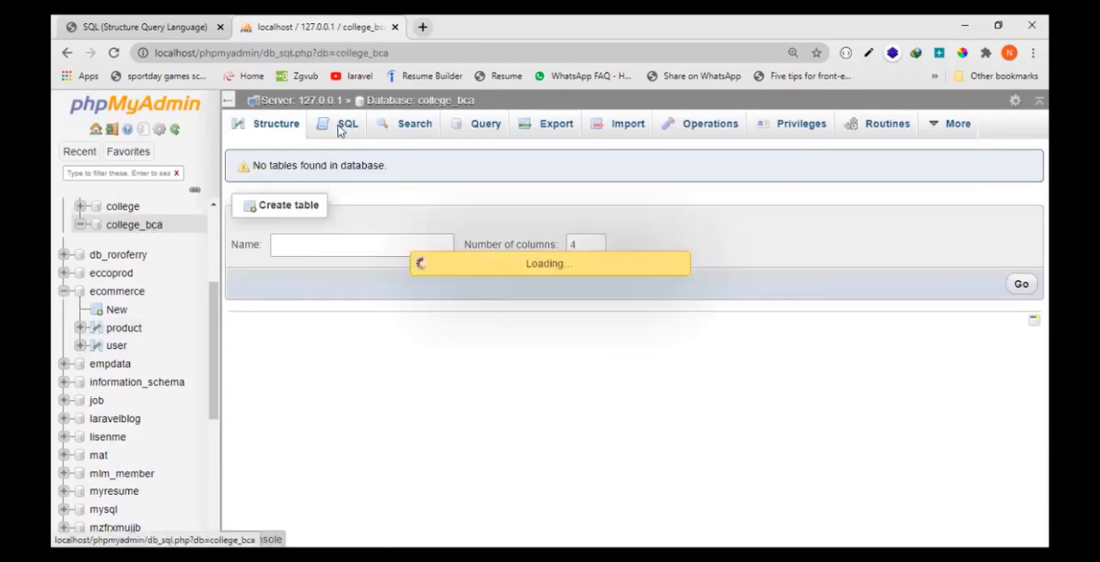
- Switch to the SQL (Structure Query Language) PDF and read the Creating a Table explanation on page 3 in full screen
click(171, 21)
scroll(550, 387, down, 3)
scroll(550, 386, down, 1)
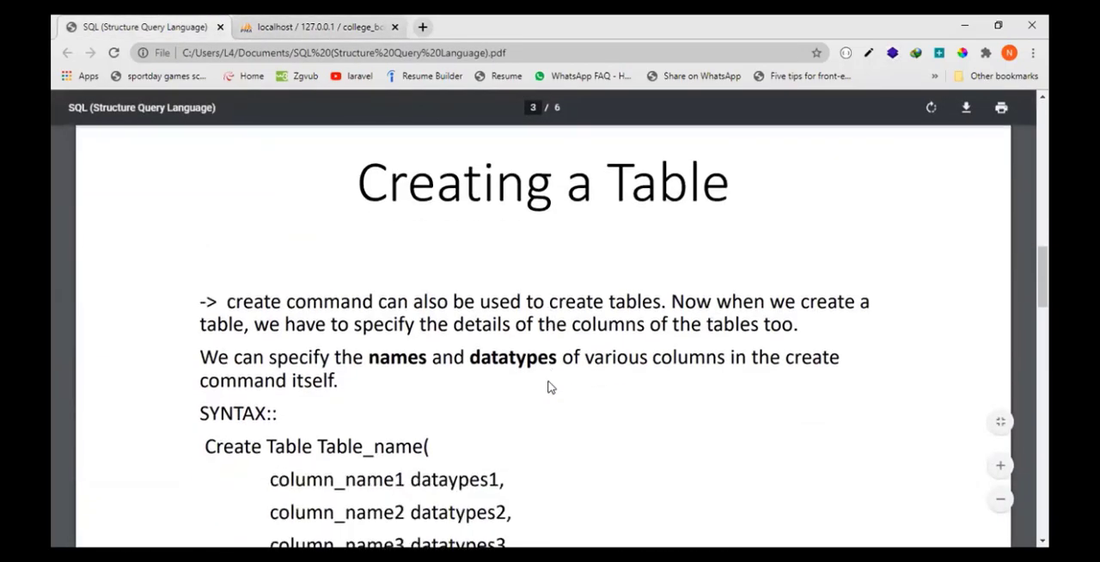
scroll(535, 366, down, 1)
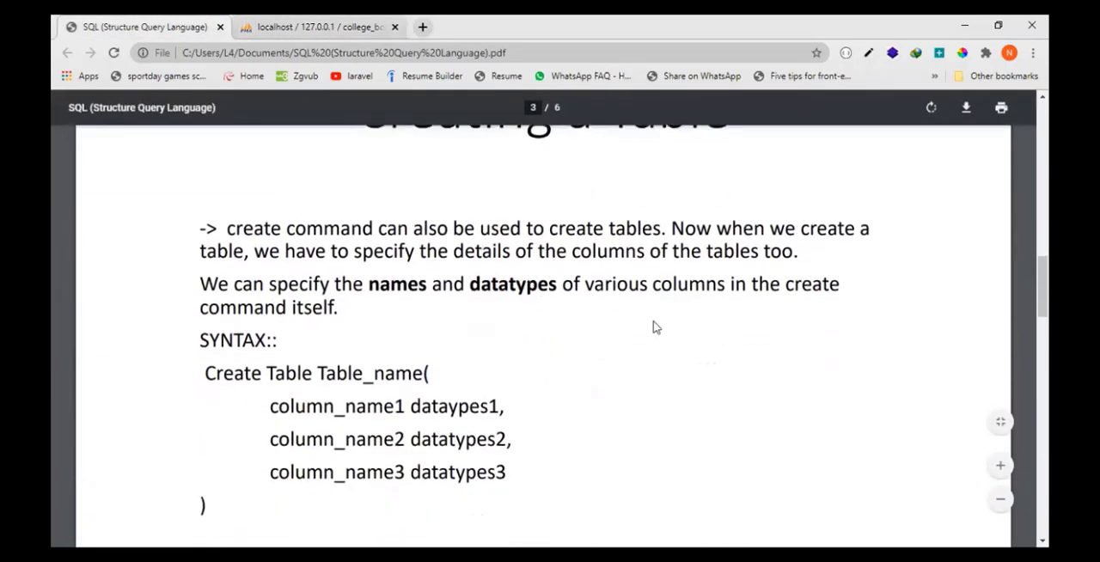
key(F11)
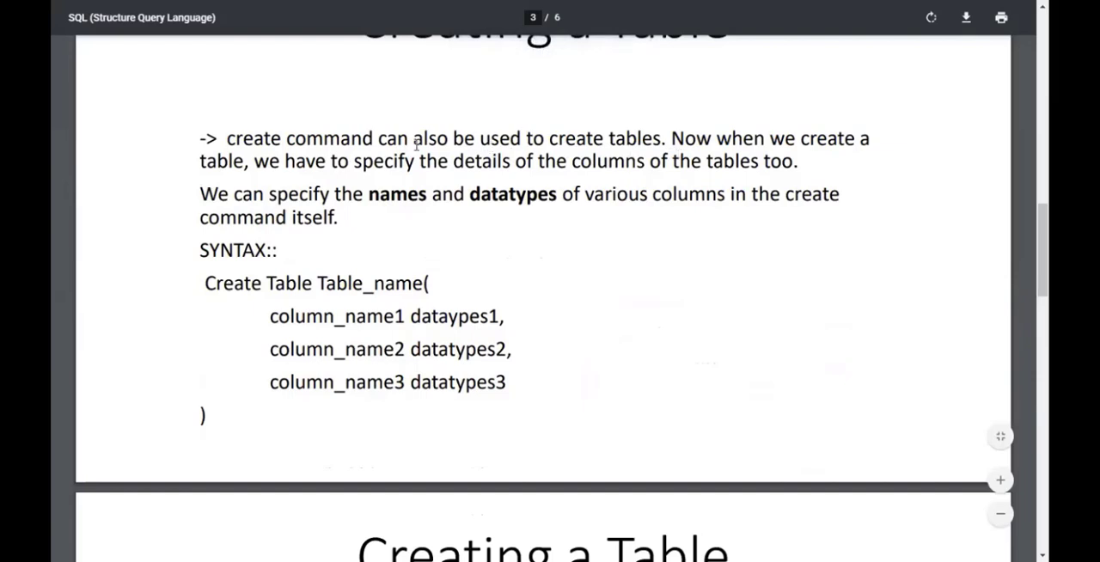
double_click(641, 141)
drag(670, 140, 660, 163)
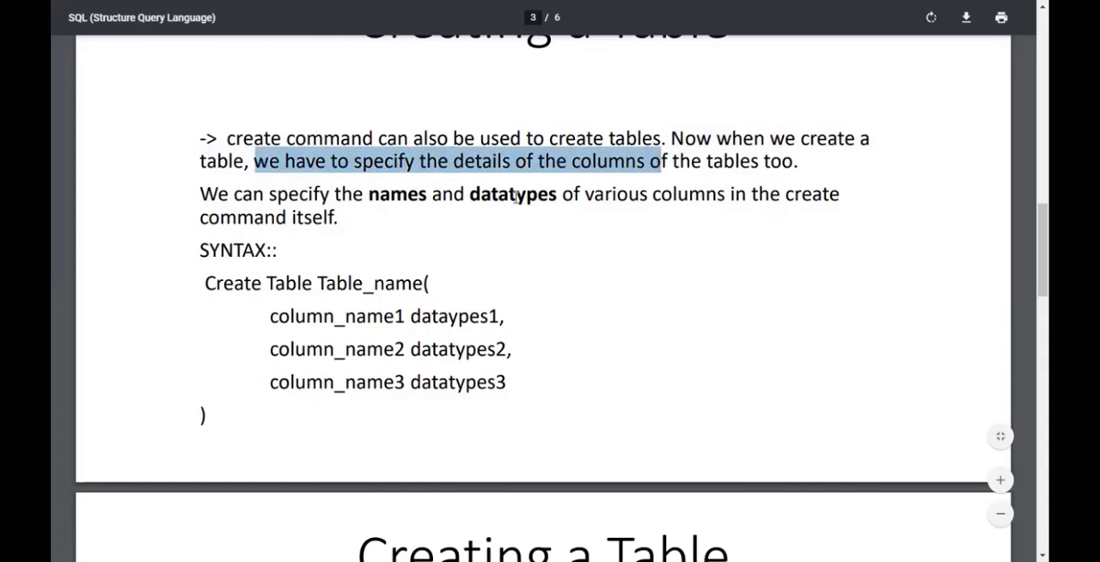
drag(203, 194, 549, 191)
click(610, 305)
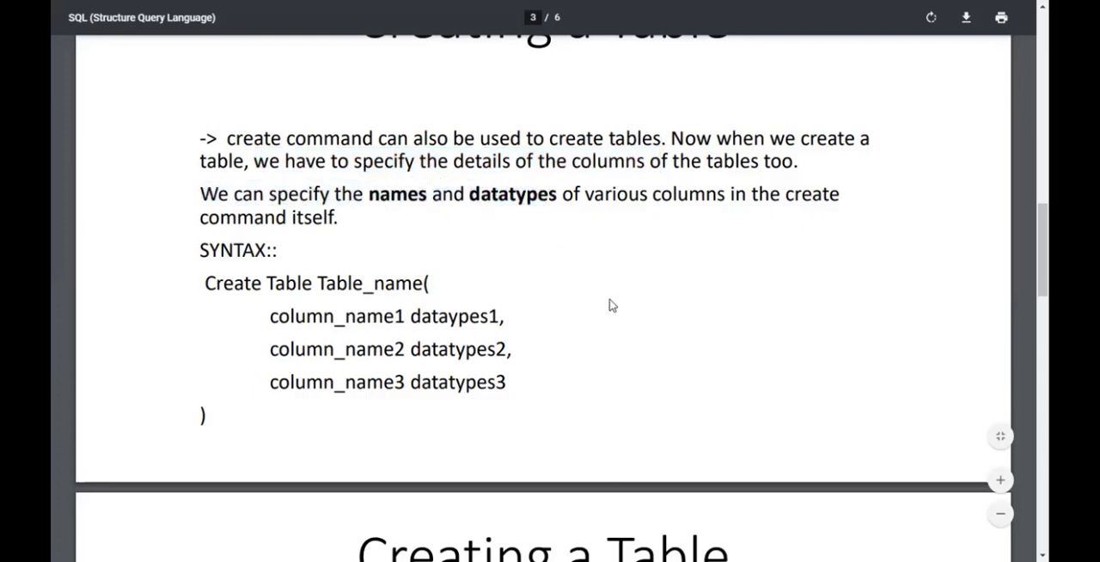
key(F11)
- Switch back to phpMyAdmin, look through the database list, and browse the student table of the book database
click(357, 24)
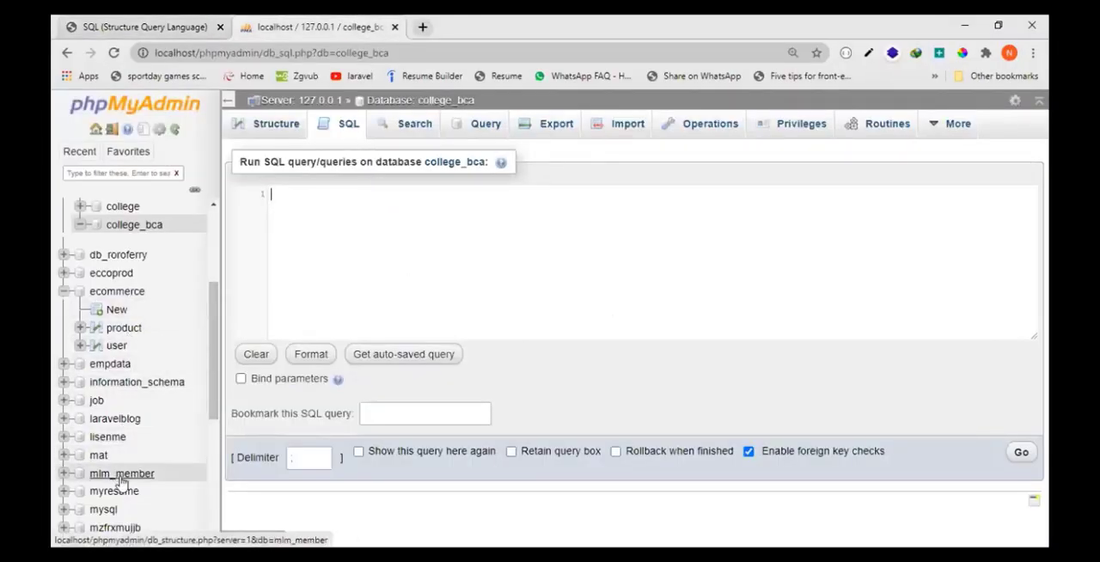
scroll(121, 483, down, 1)
scroll(120, 476, down, 1)
scroll(121, 455, down, 1)
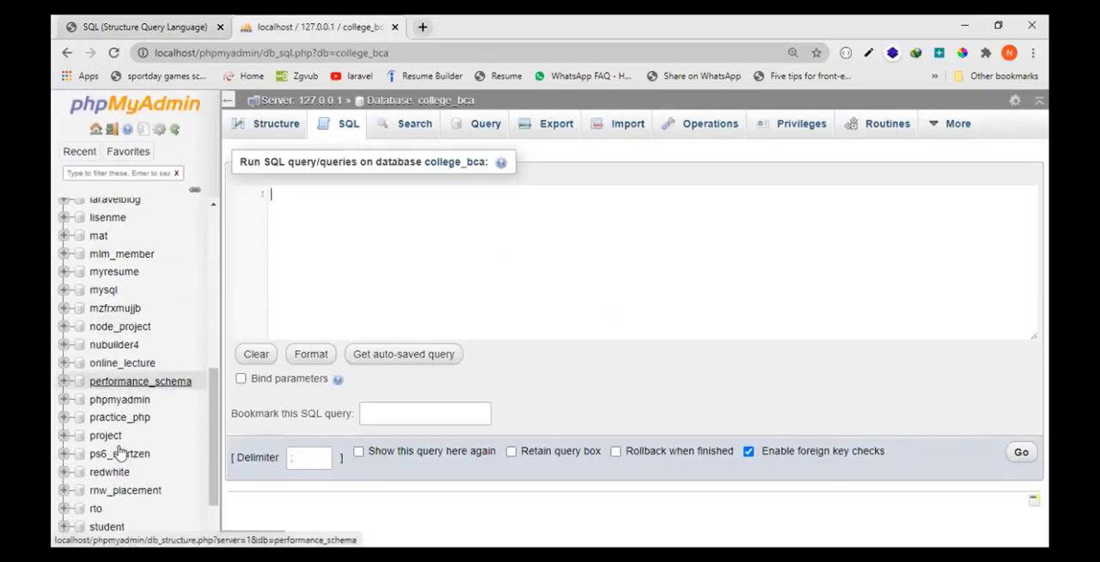
scroll(120, 450, down, 1)
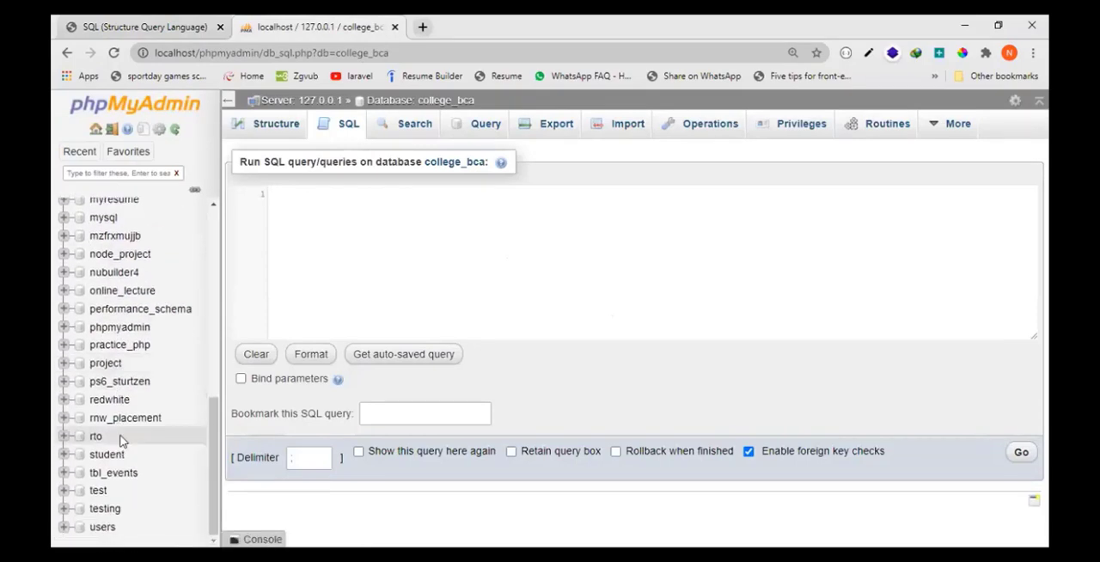
scroll(131, 365, up, 5)
scroll(129, 366, up, 2)
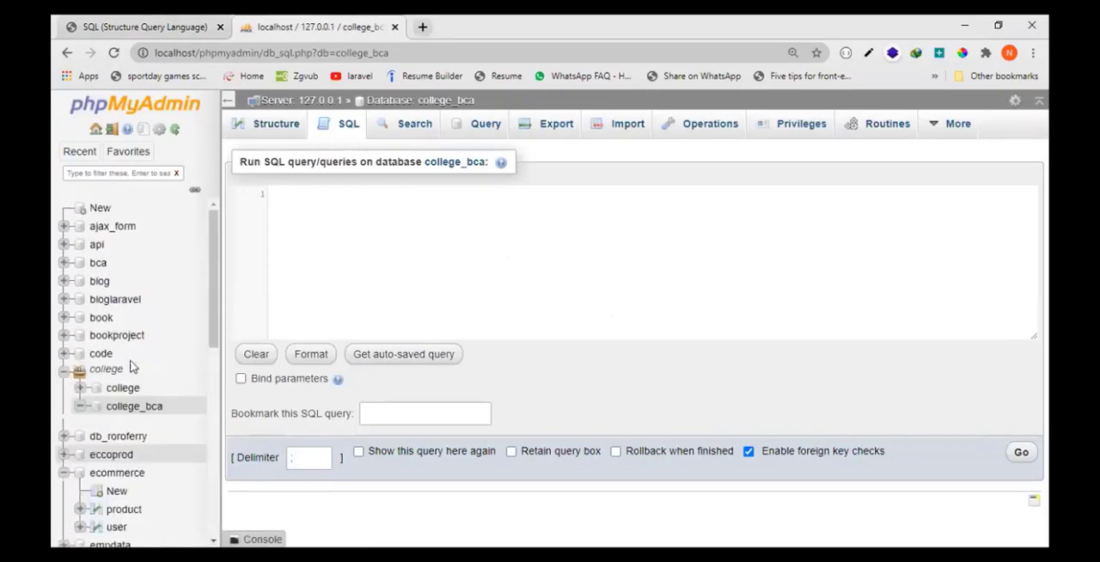
click(109, 321)
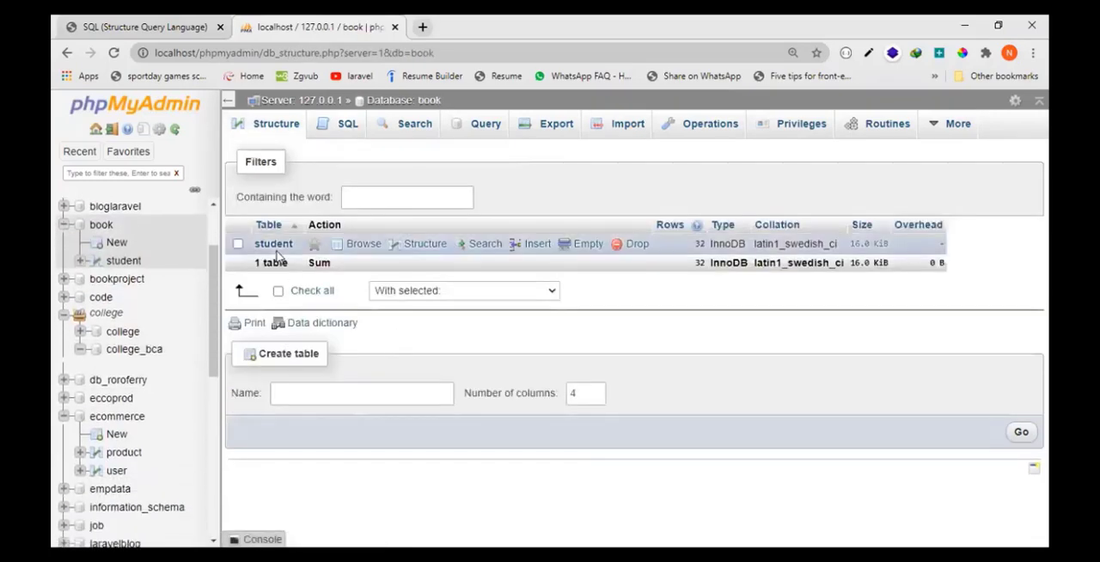
click(273, 244)
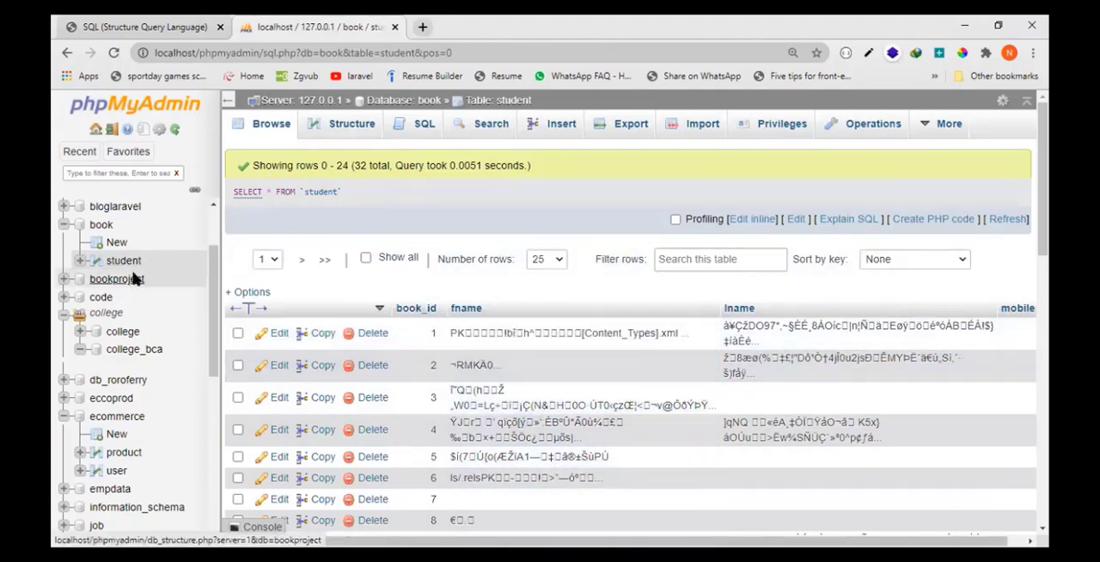
- Select the college_bca database and bring up its empty SQL query editor
click(148, 350)
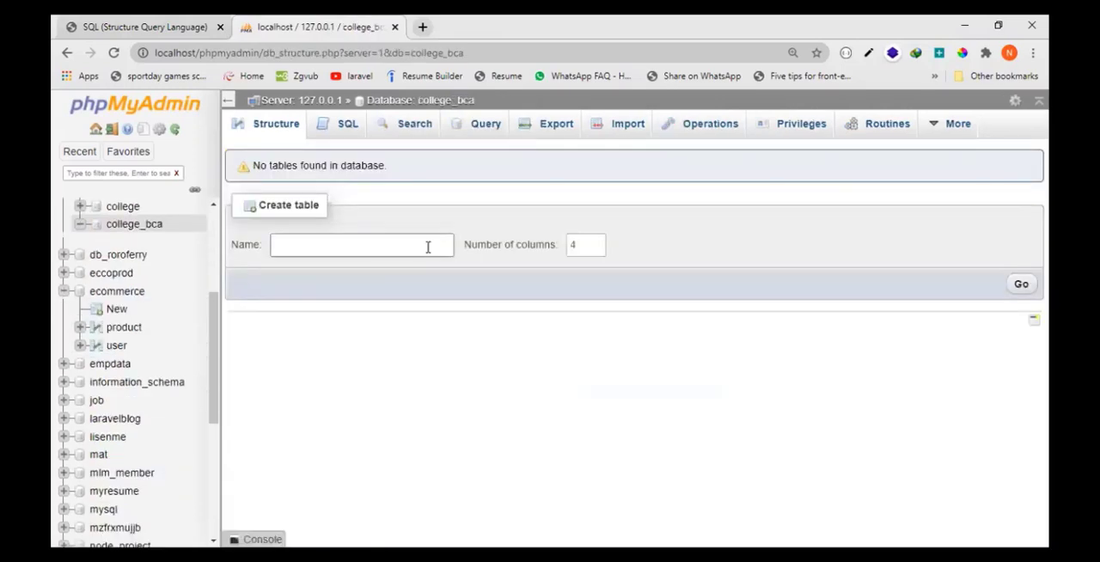
click(347, 126)
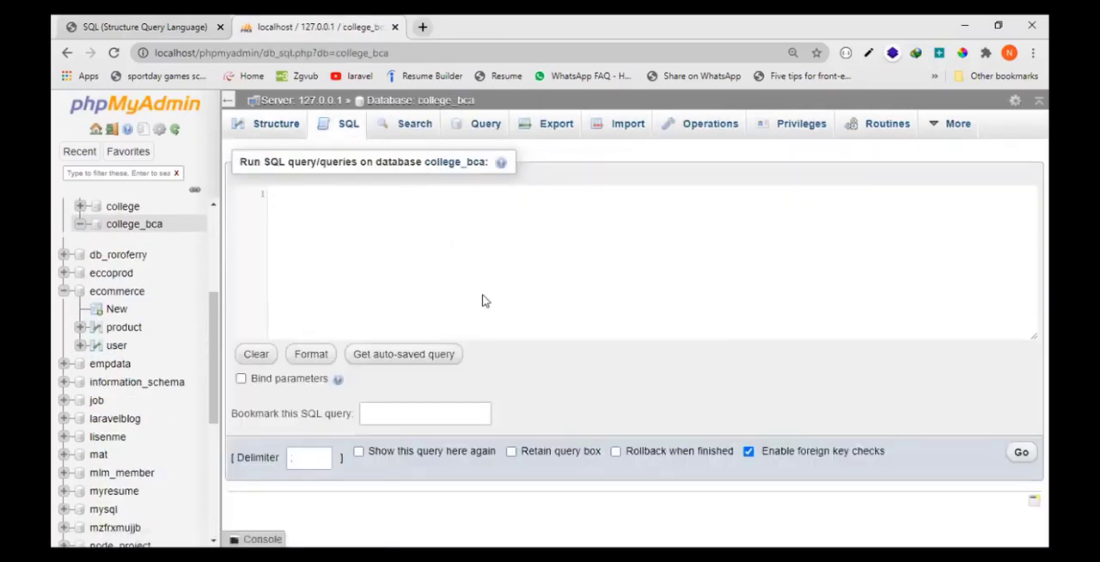
- Switch to the SQL PDF and examine the Create Table keywords and the Table_name placeholder in the syntax
click(157, 23)
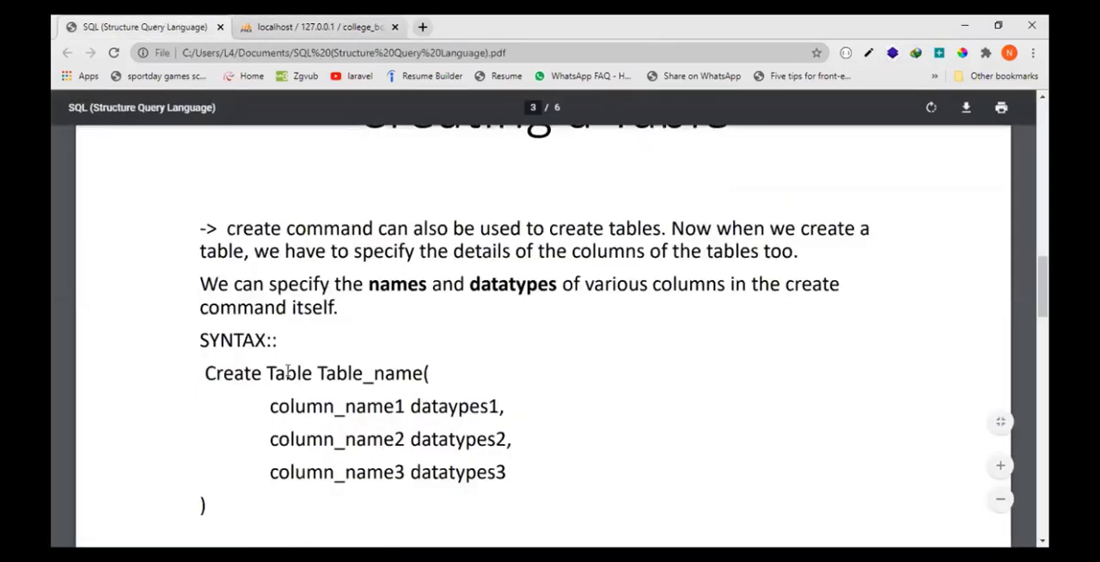
double_click(254, 372)
double_click(280, 374)
drag(312, 374, 152, 372)
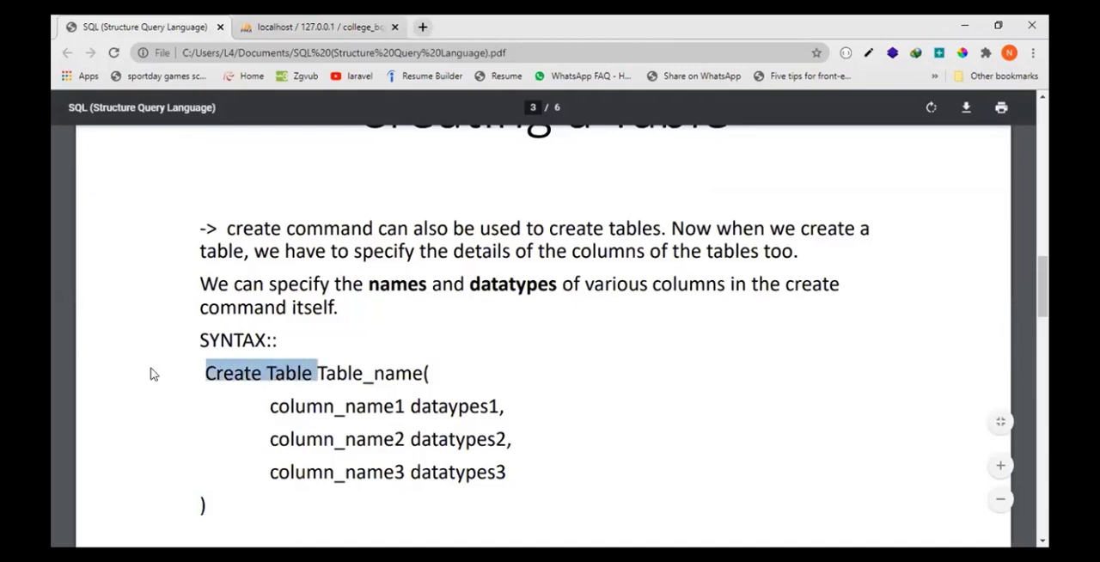
click(390, 371)
double_click(390, 371)
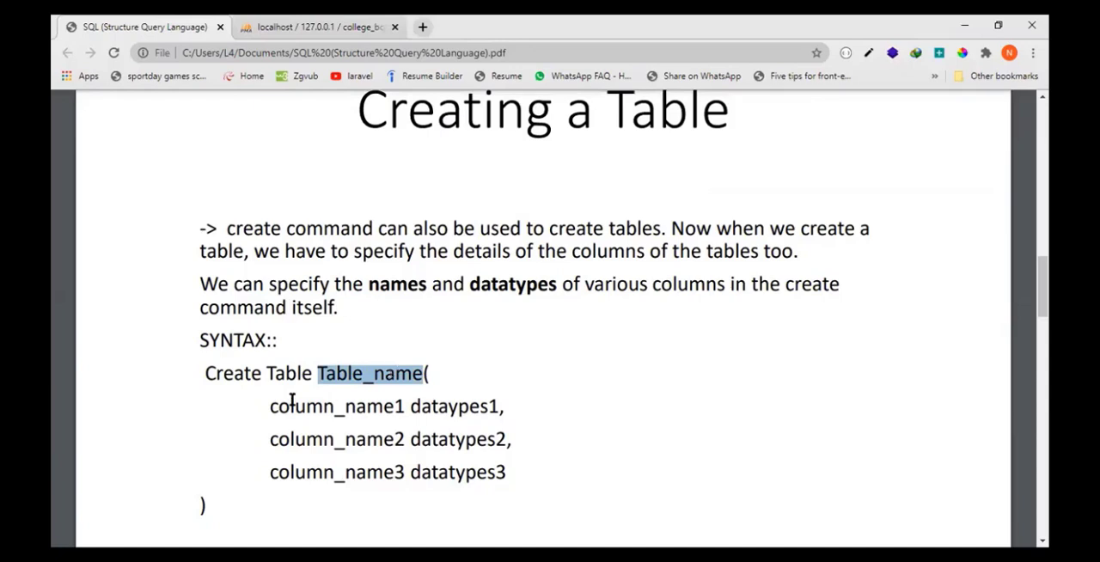
- Examine the column name and datatype placeholders in the Create Table syntax
drag(271, 407, 400, 407)
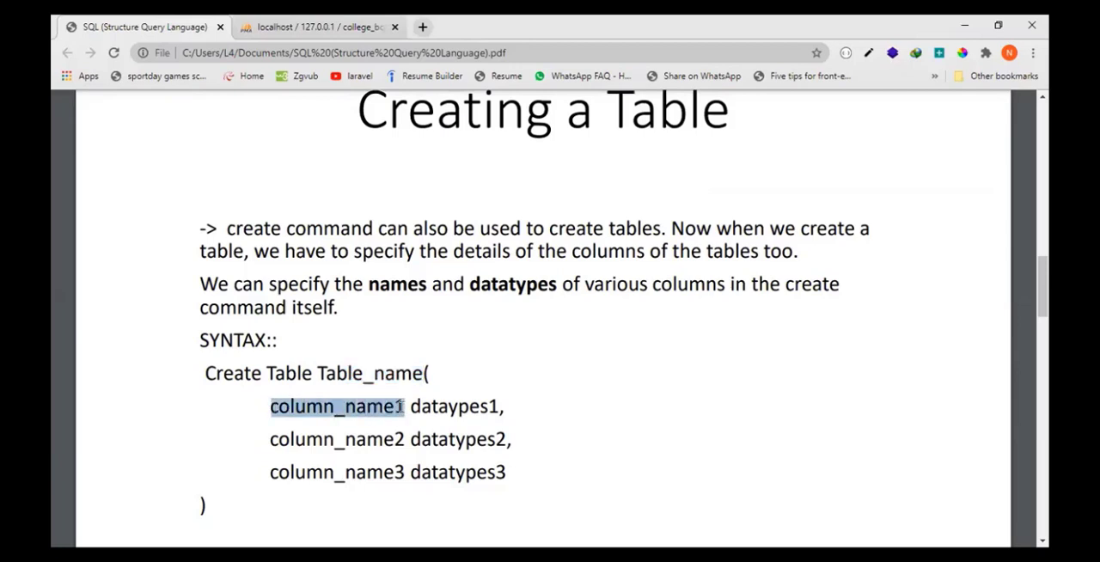
double_click(378, 373)
drag(270, 411, 404, 407)
drag(271, 439, 409, 432)
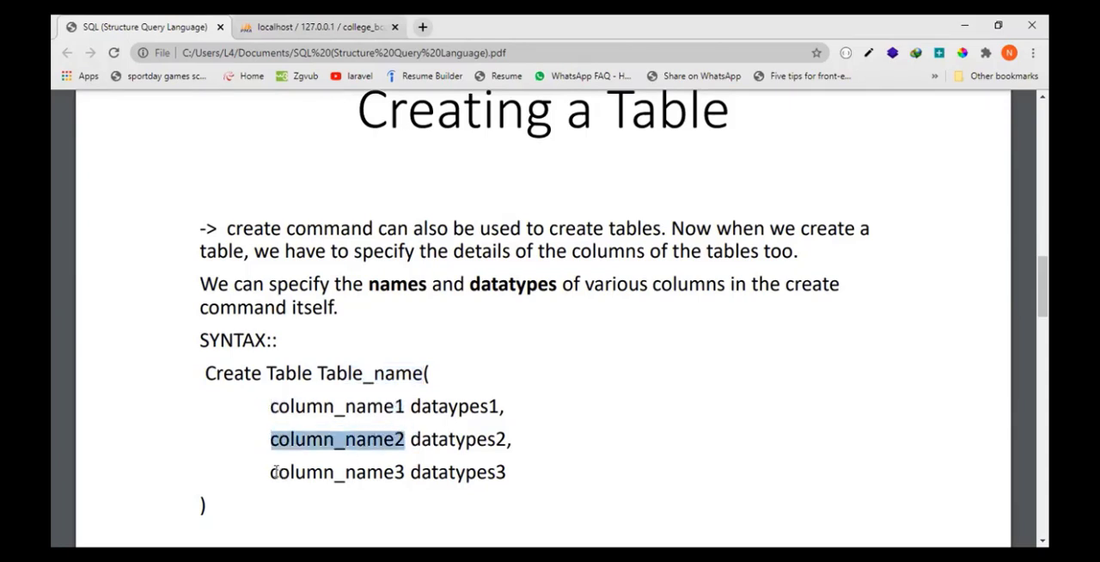
drag(270, 473, 404, 472)
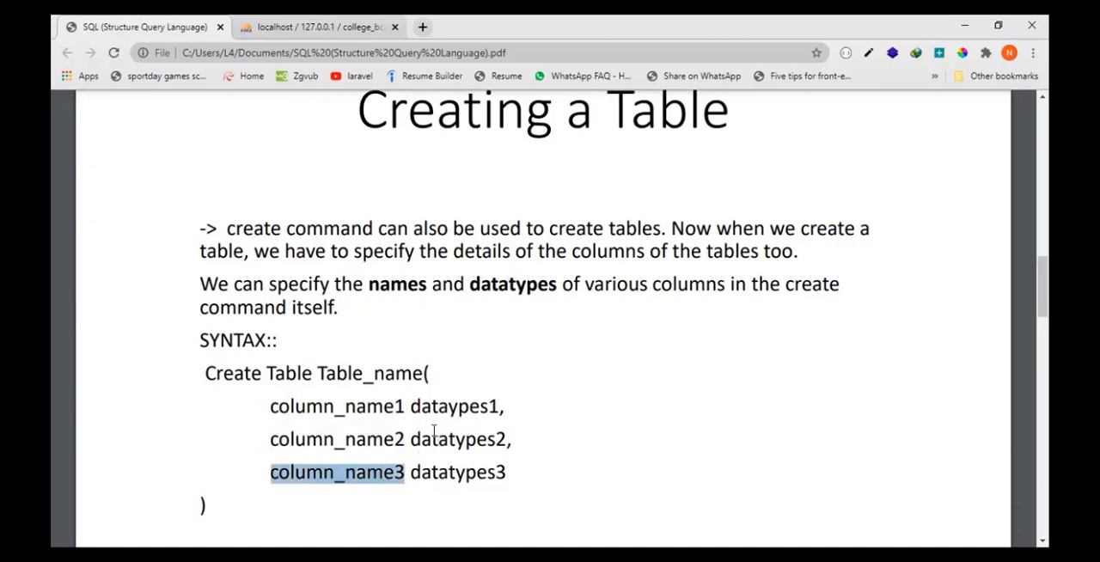
drag(411, 408, 478, 407)
click(379, 409)
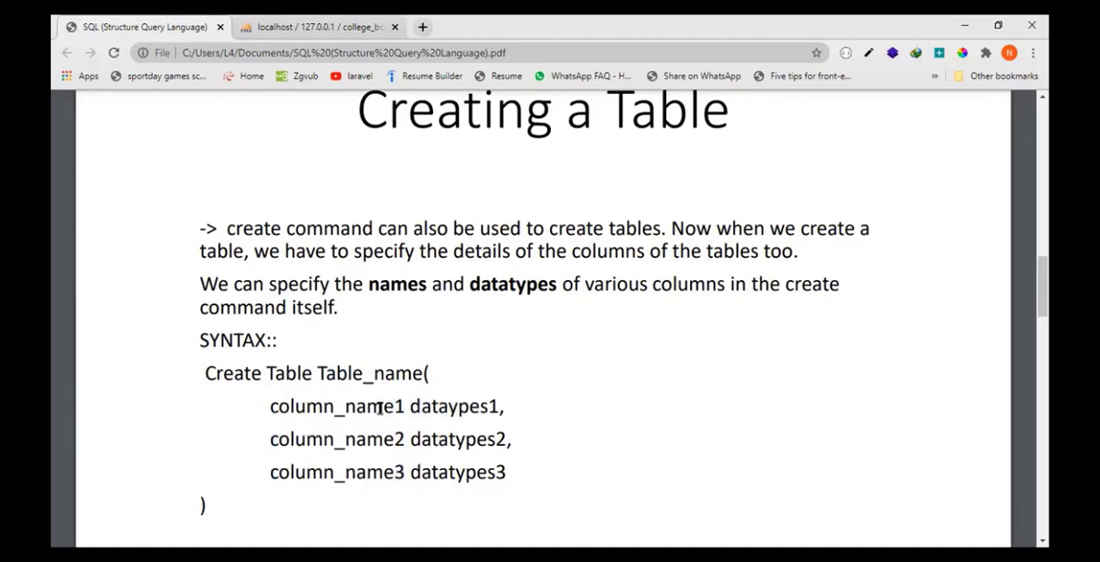
double_click(379, 409)
drag(407, 407, 495, 406)
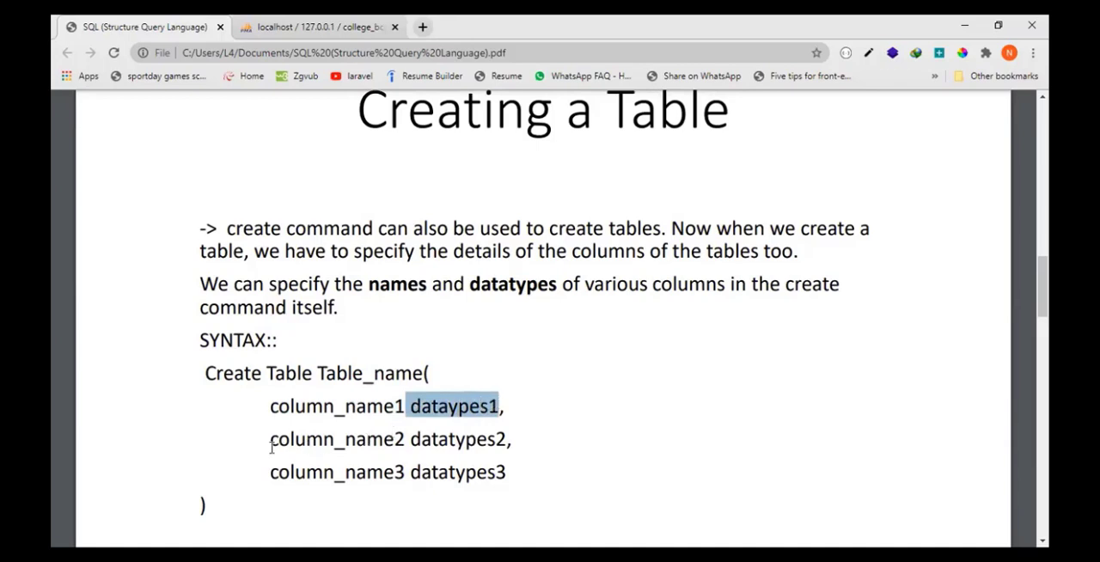
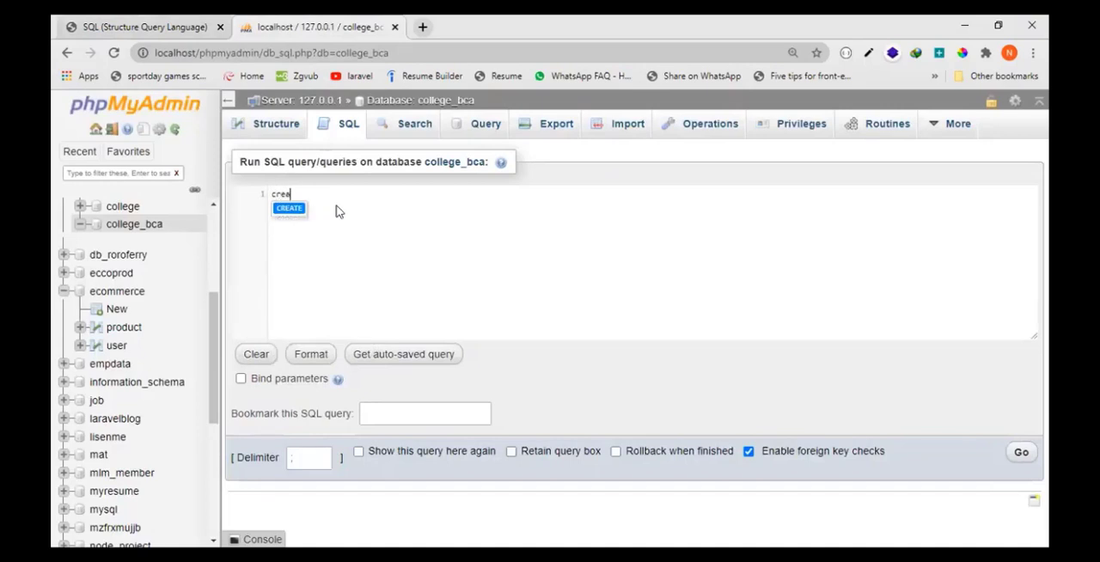
- Begin a create table statement for a table called students, with parentheses enclosing an empty line for its columns
text(e table)
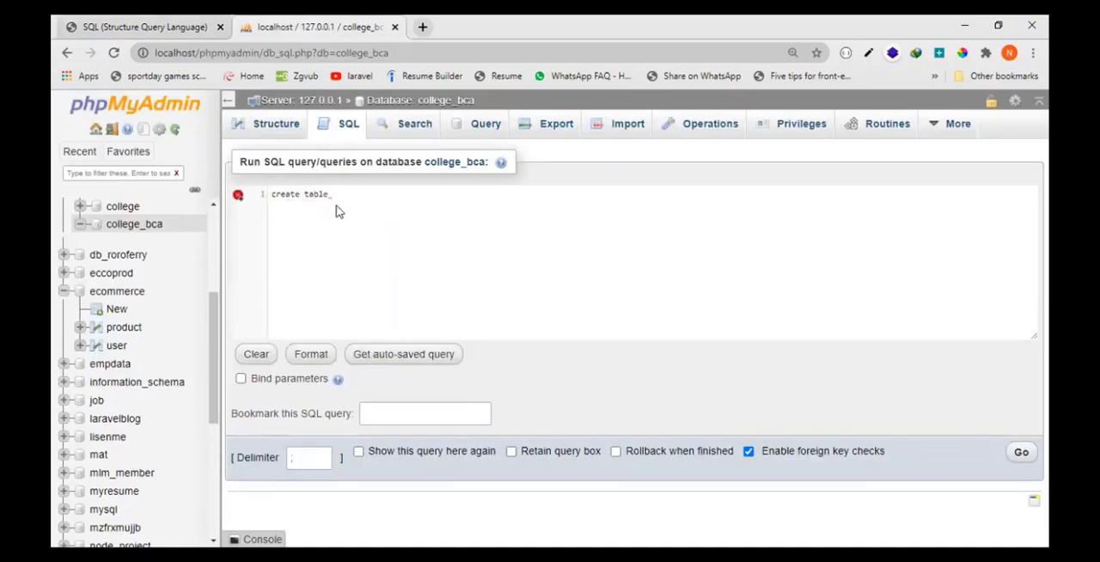
text(students)
mouse_move(355, 195)
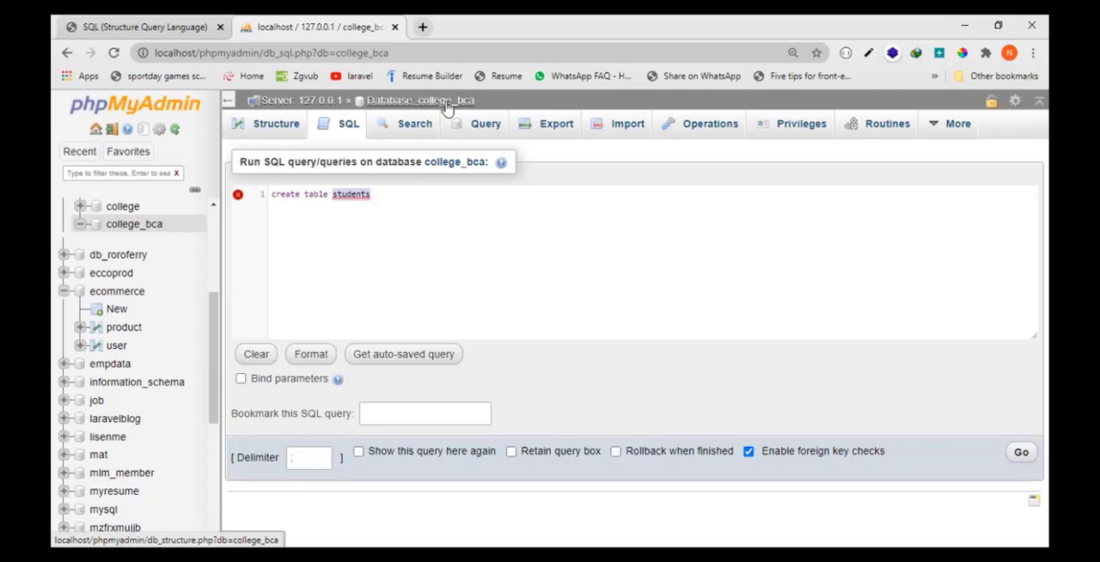
text(;)
key(Return)
key(Return)
text())
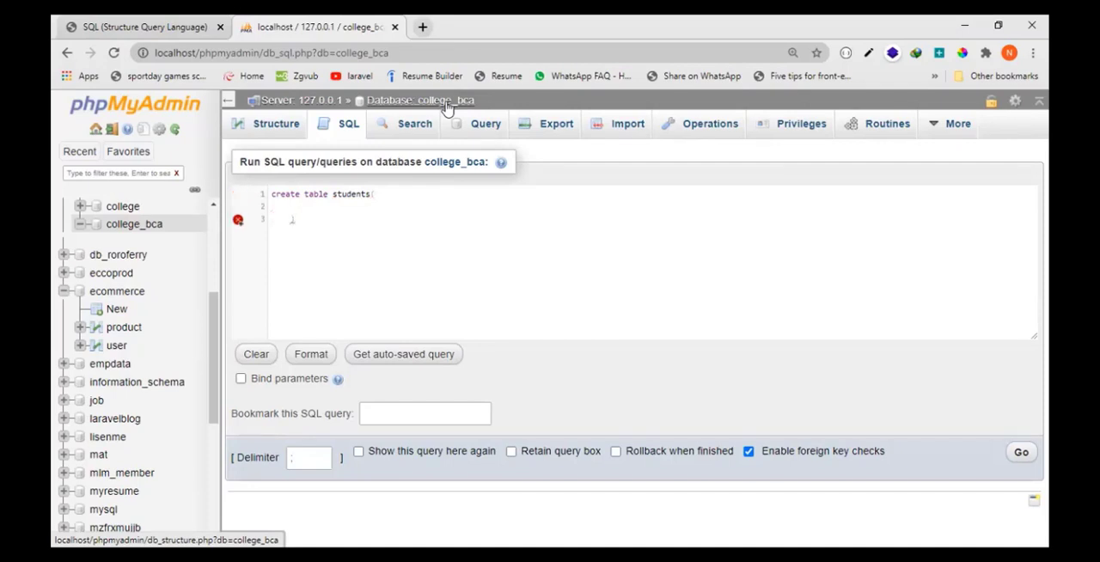
- Define an id column of type int inside the students table statement, ending with a comma
key(Up)
text(id int)
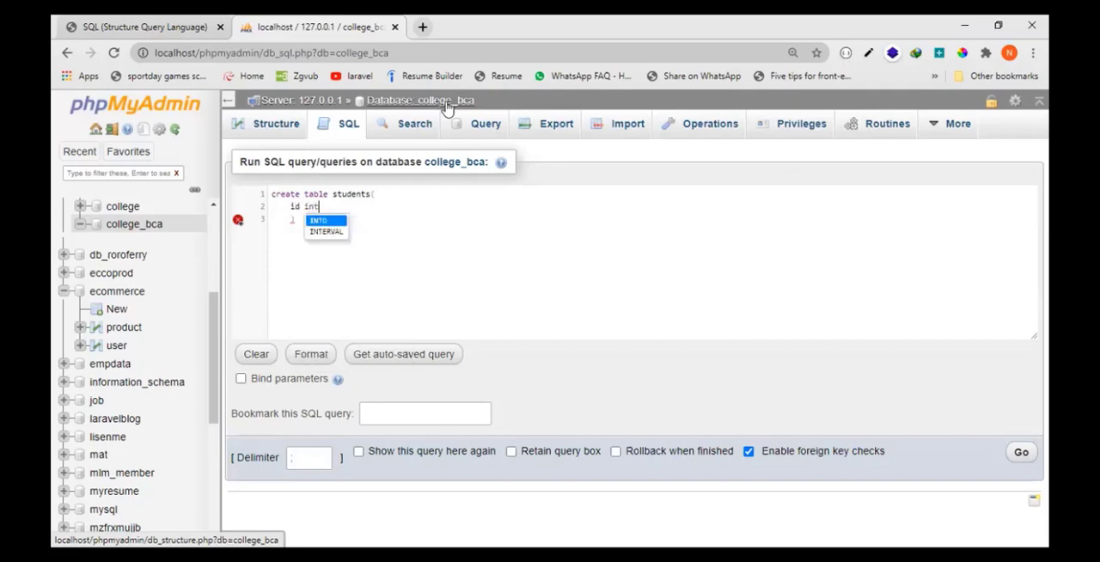
text(,)
key(Return)
key(ctrl+plus)
key(ctrl+plus)
key(ctrl+plus)
key(ctrl+plus)
key(ctrl+plus)
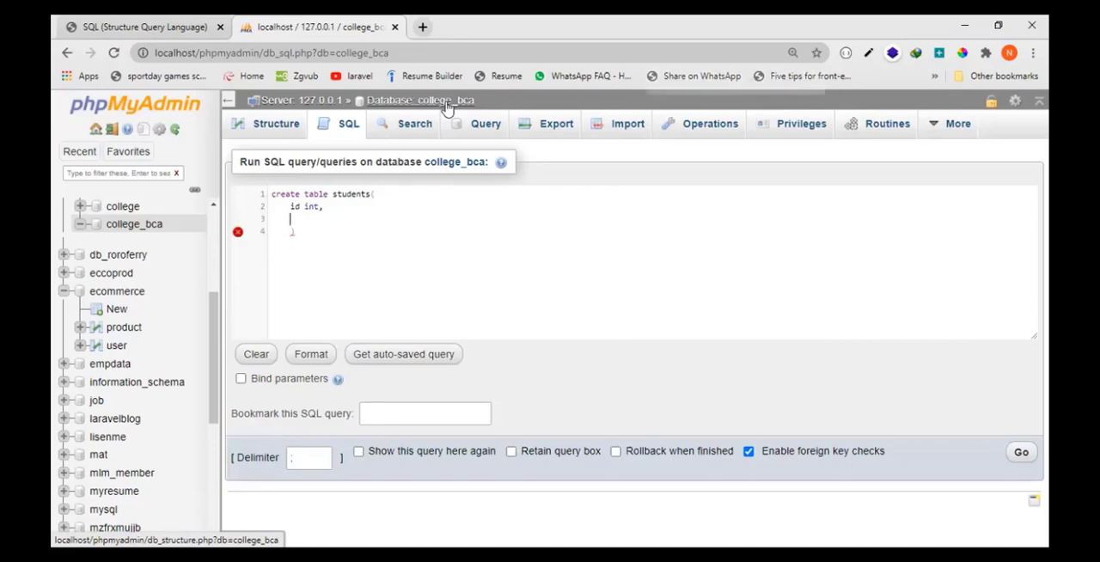
- Add a name column of type varchar(100) below the id column, followed by a comma
text(name)
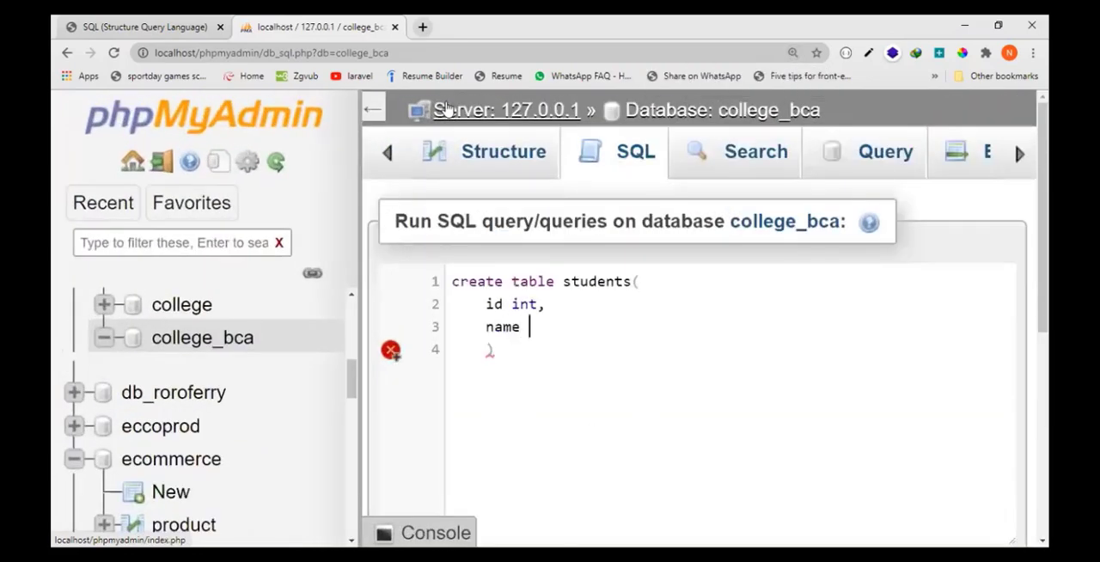
key(Left)
key(Left)
key(Right)
key(Right)
text(varchar()
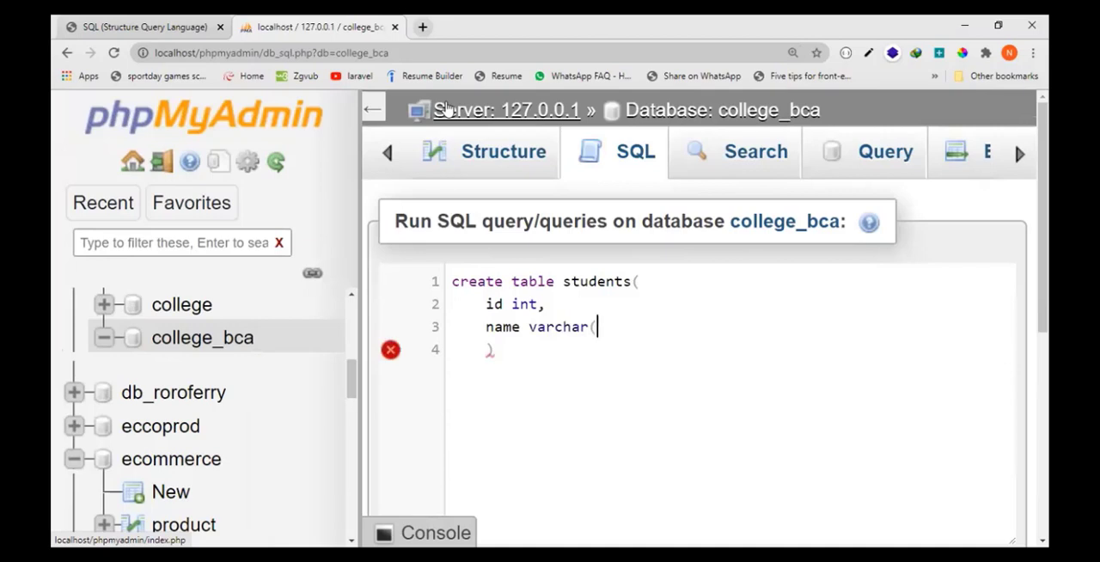
text(100),)
- Change the varchar length of the name column to 200 in the query
key(Left)
key(Left)
key(shift+Left)
key(shift+Left)
key(shift+Left)
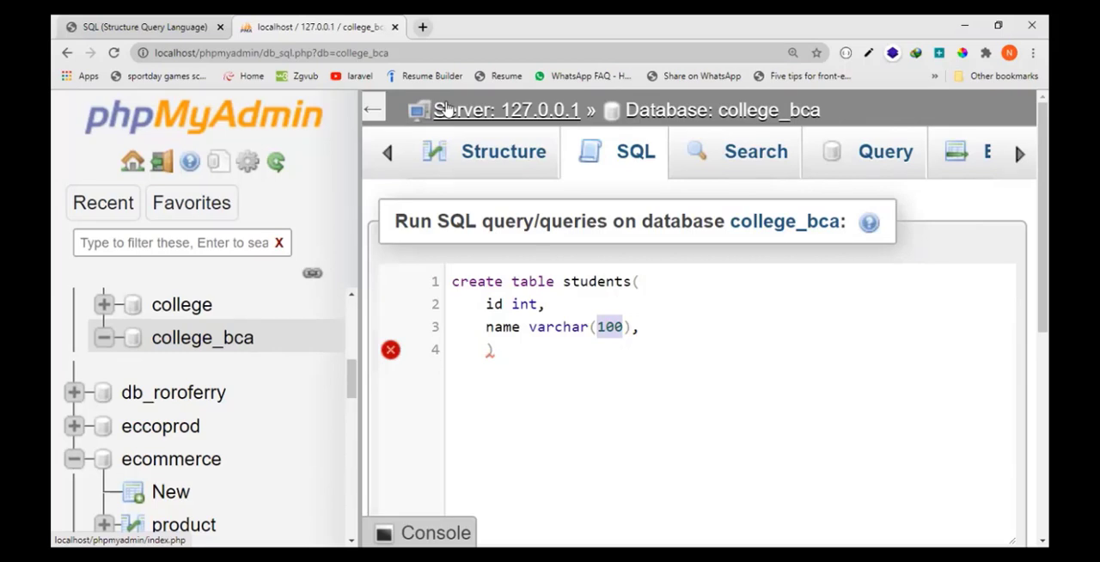
key(BackSpace)
text(200)
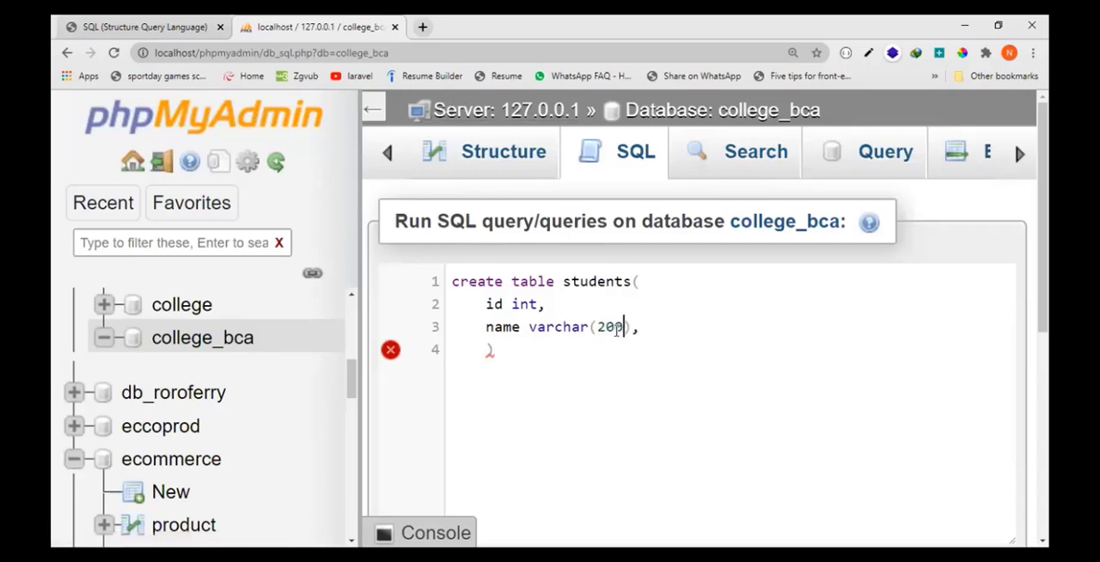
- Add email varchar(100) on a new line as the last column, without a trailing comma
click(646, 331)
key(Return)
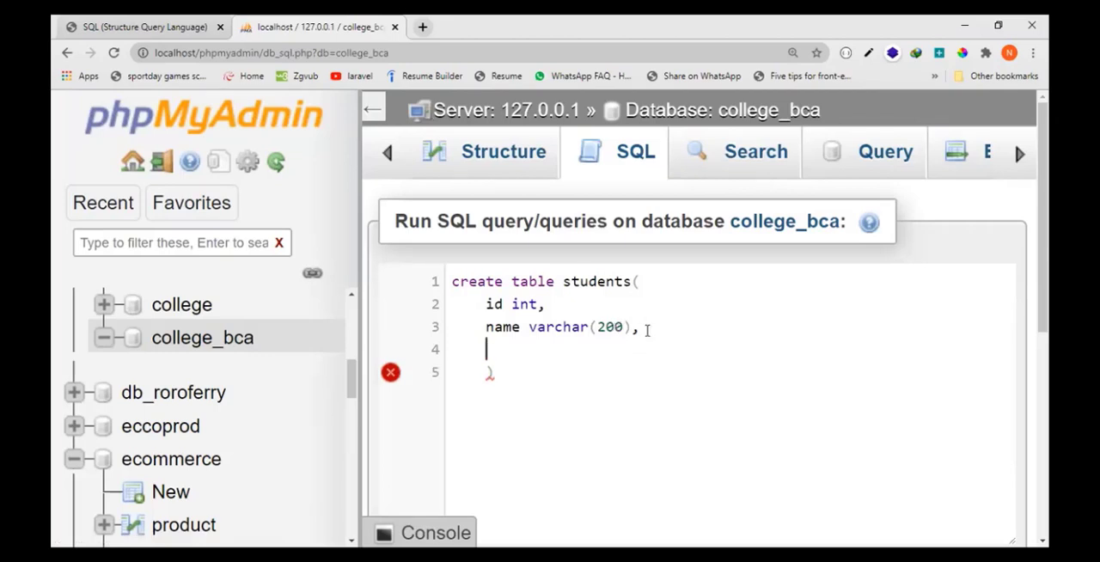
text(e)
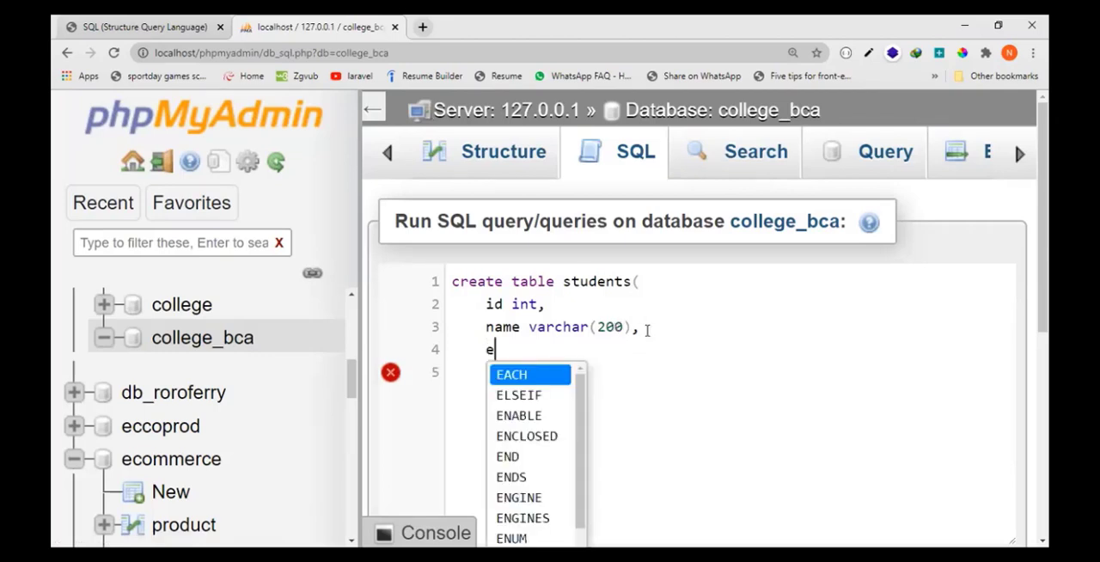
text(mail var)
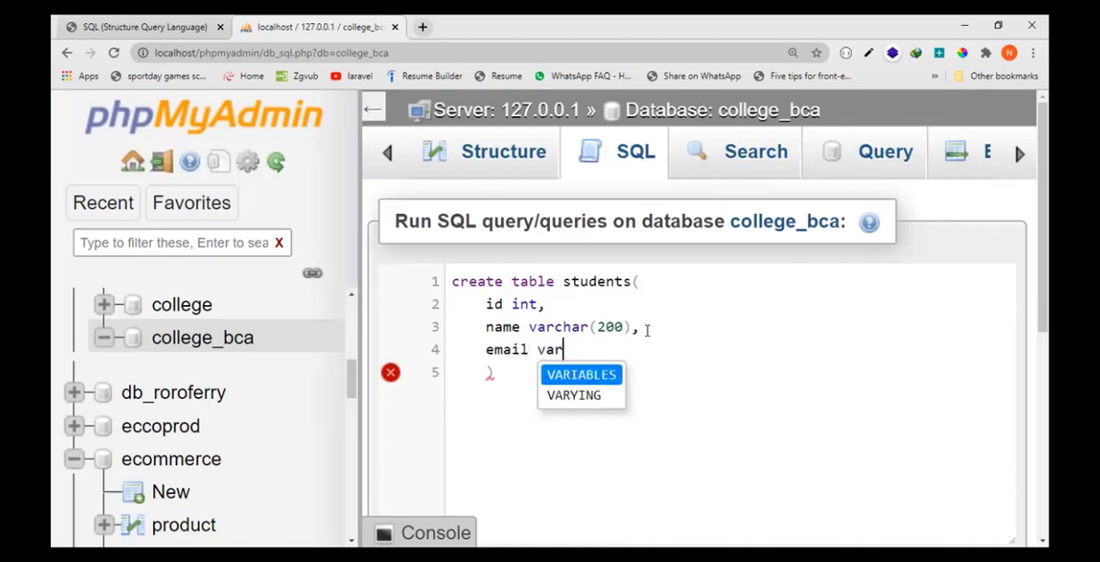
text(char(100))
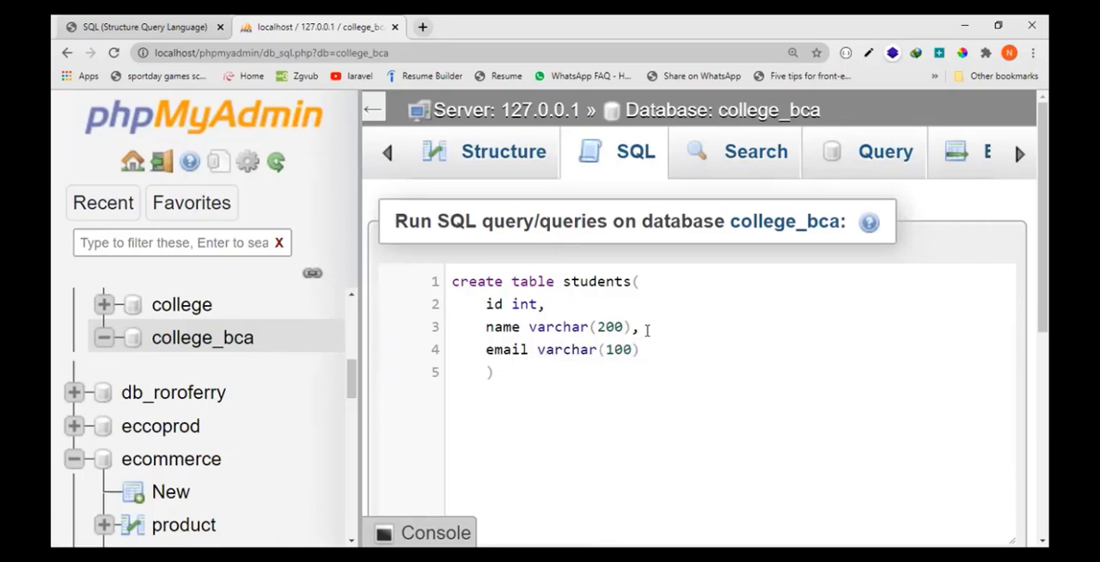
text(,)
key(BackSpace)
- Run the create table query to make the students table in the college_bca database
key(ctrl+minus)
key(ctrl+minus)
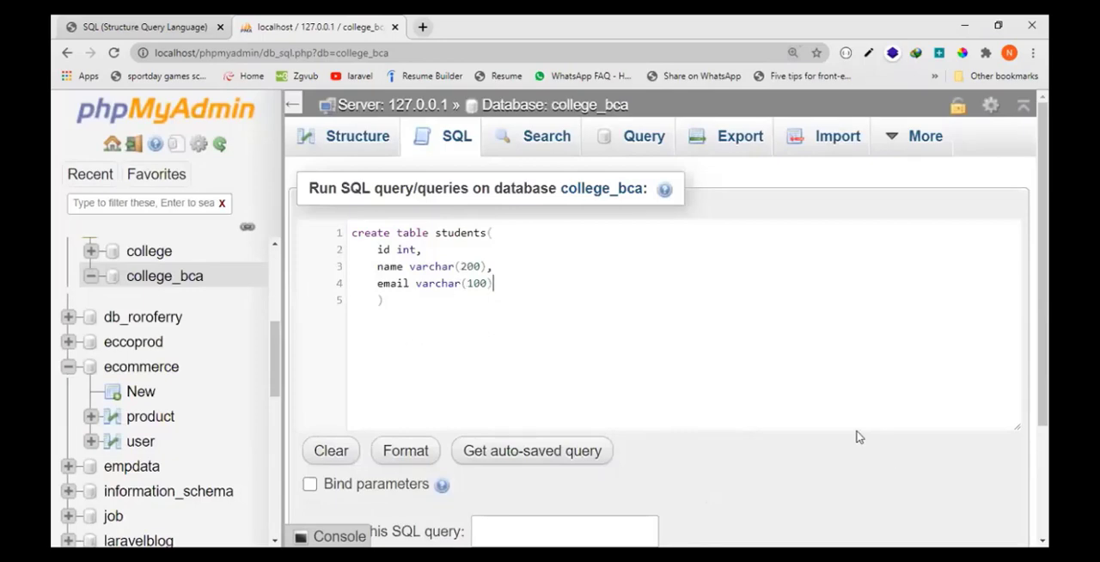
key(ctrl+minus)
key(ctrl+minus)
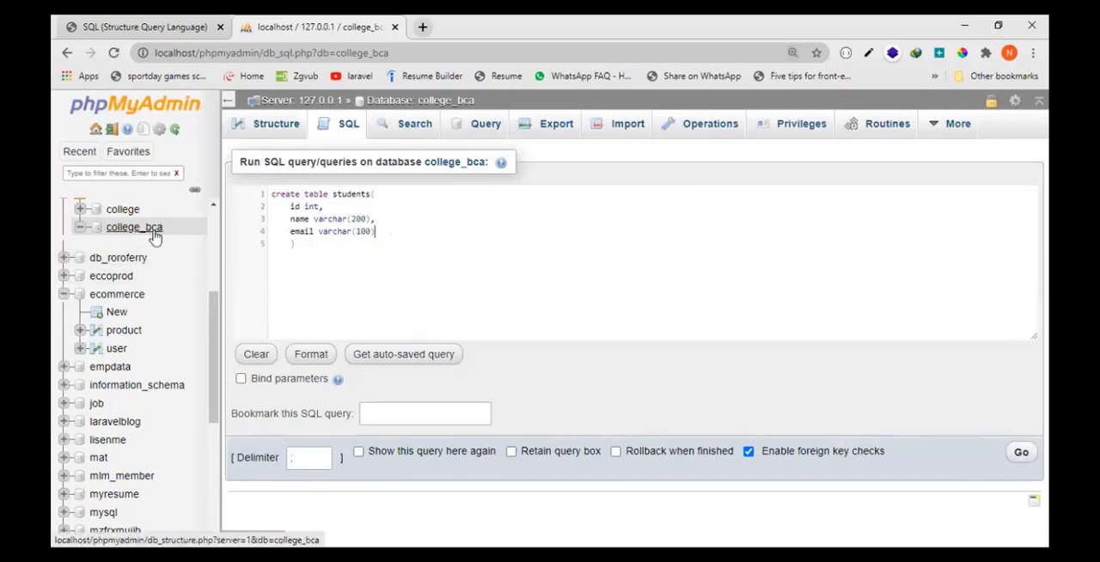
double_click(346, 195)
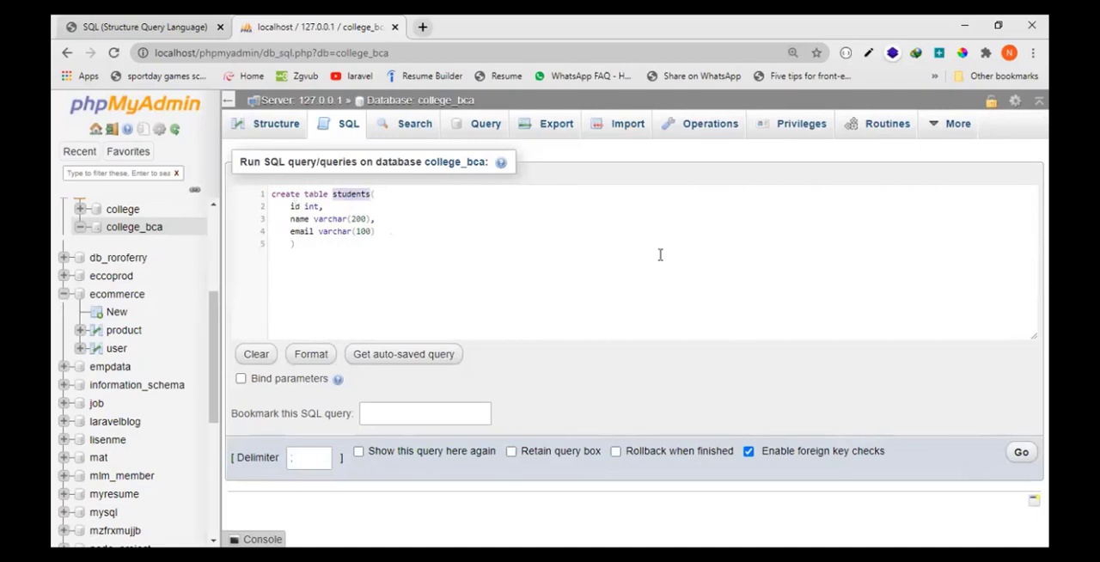
click(1020, 455)
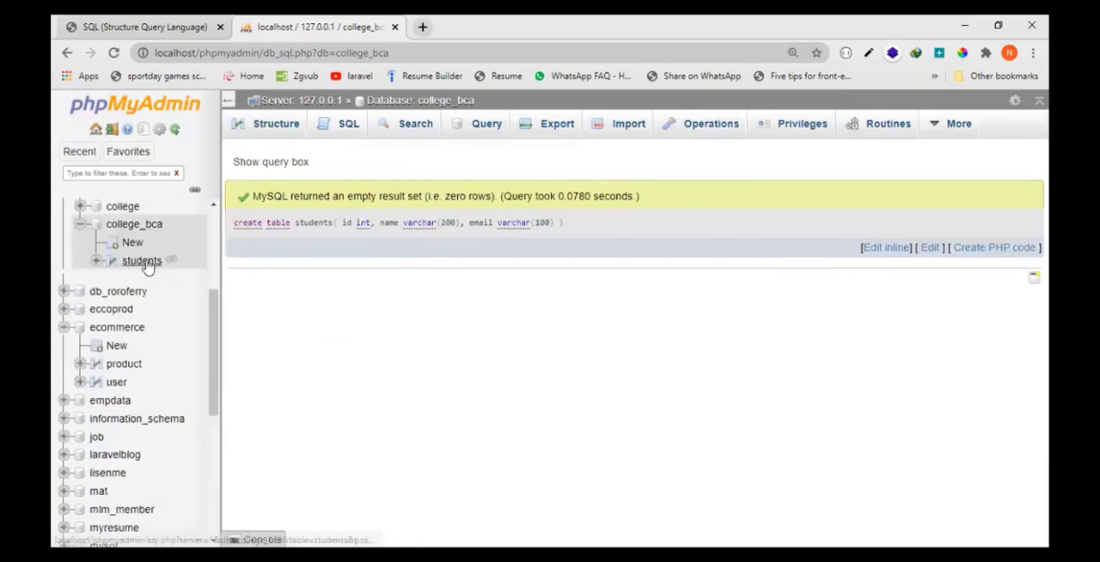
- Browse the new students table and examine the column types and the name column's length in its structure
click(142, 261)
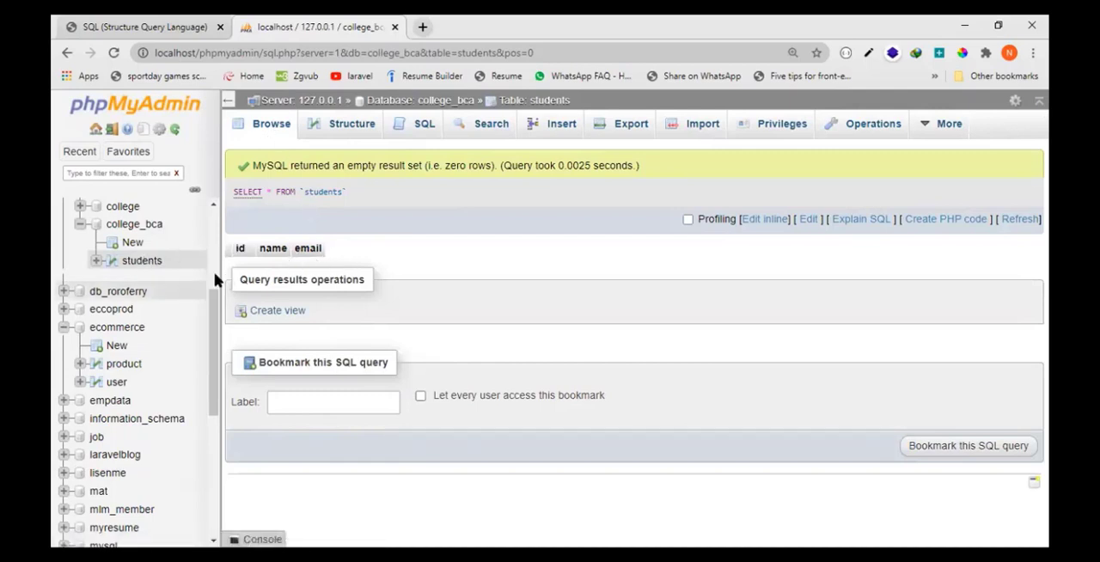
click(270, 128)
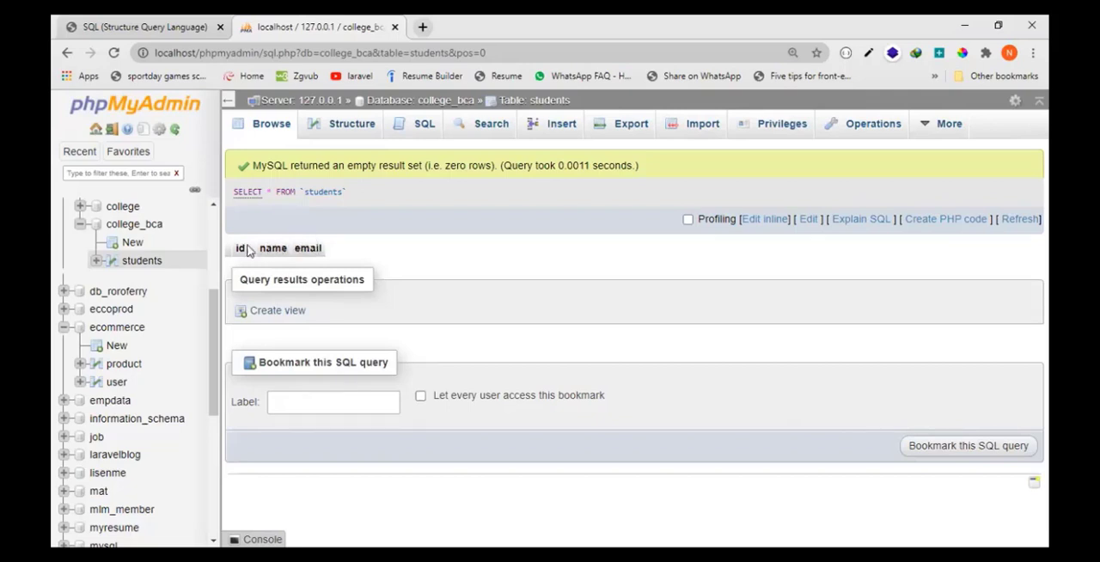
click(346, 129)
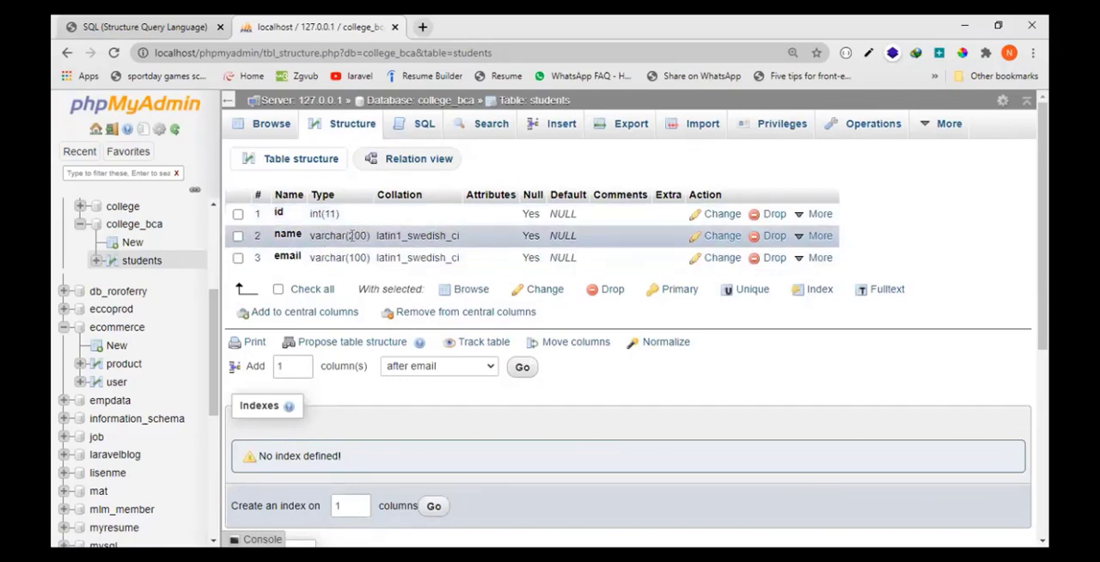
drag(347, 234, 369, 235)
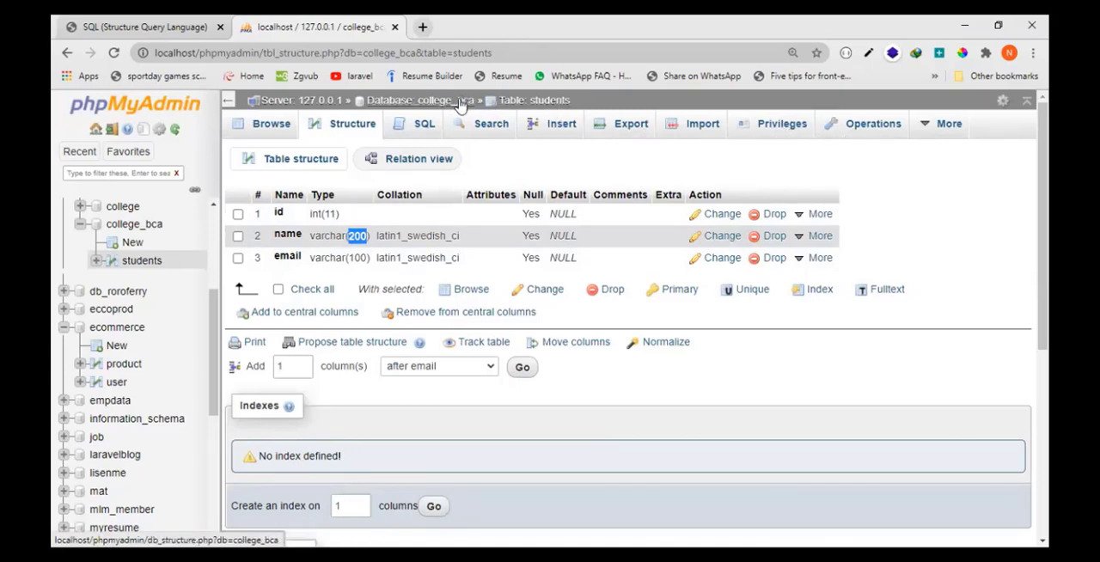
- Look through the students table's operations for the rename option, and return to browsing the table
click(560, 102)
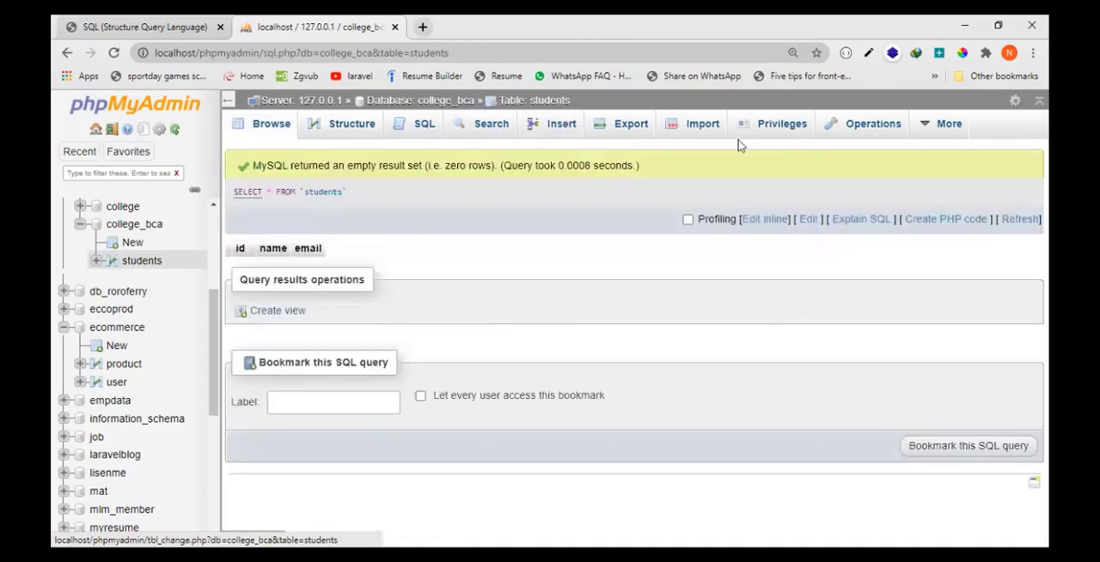
click(855, 133)
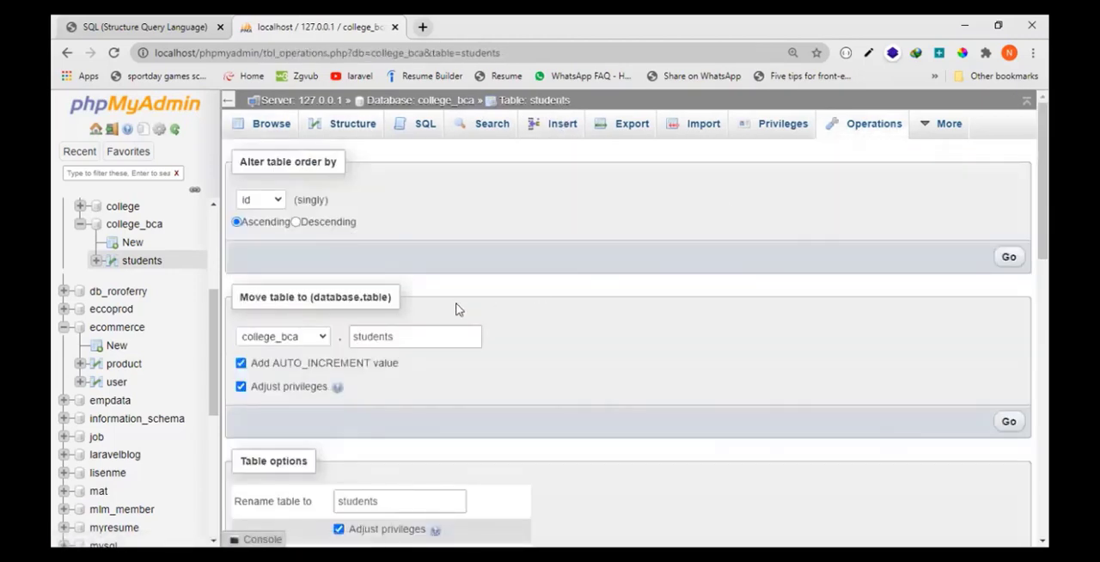
scroll(434, 360, down, 1)
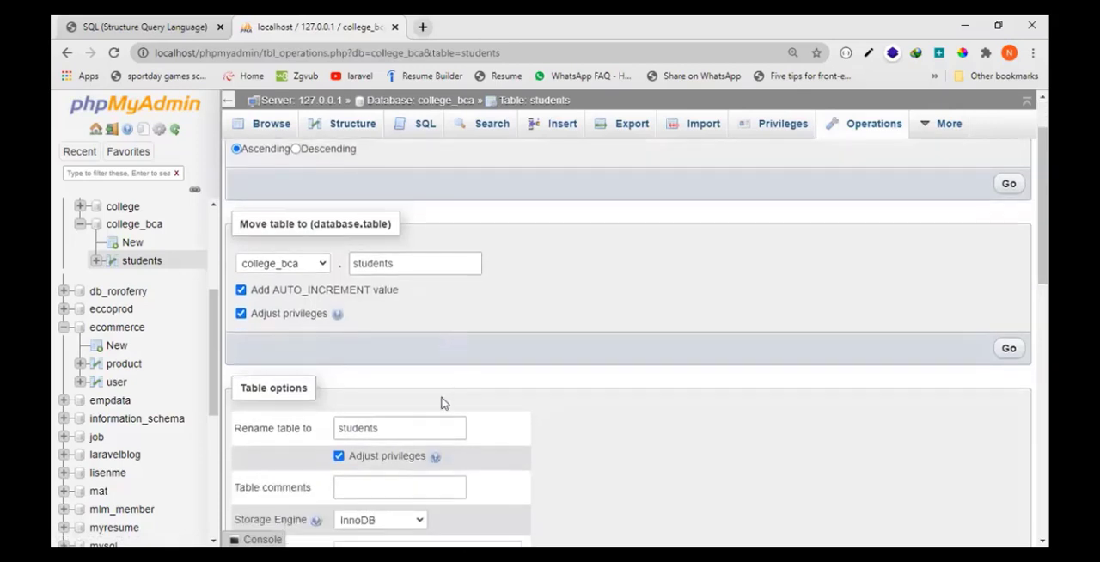
scroll(441, 403, down, 2)
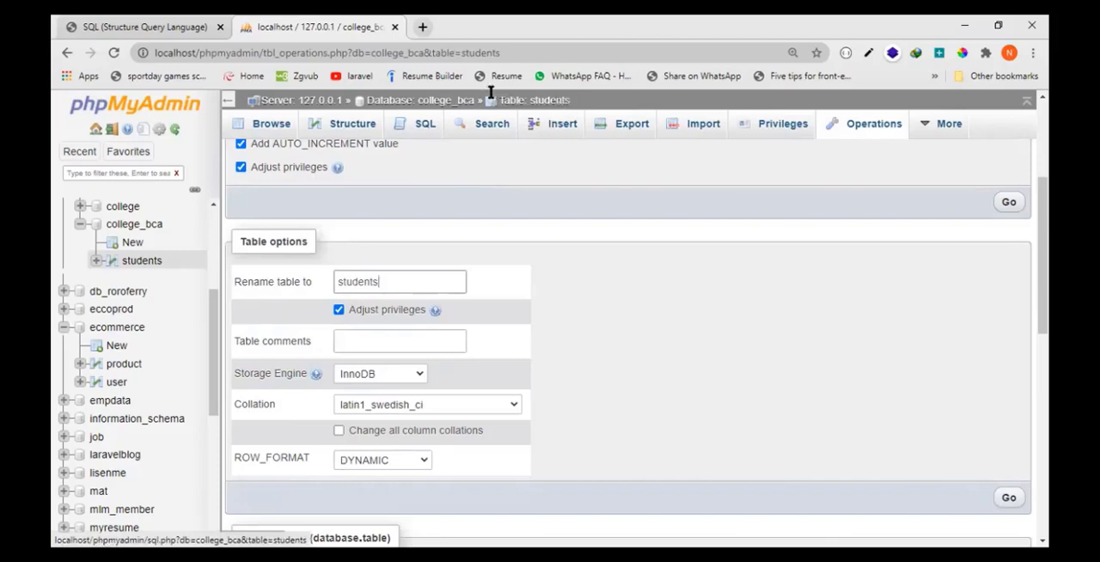
click(539, 103)
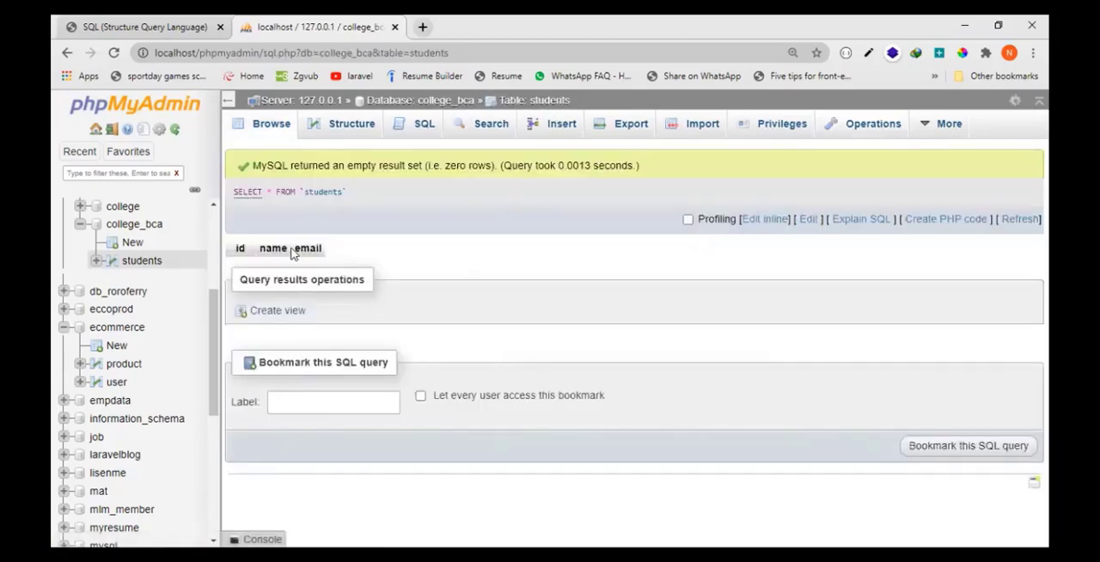
- Review the students table's columns in its structure and bring up the table's SQL query editor
click(279, 133)
click(346, 129)
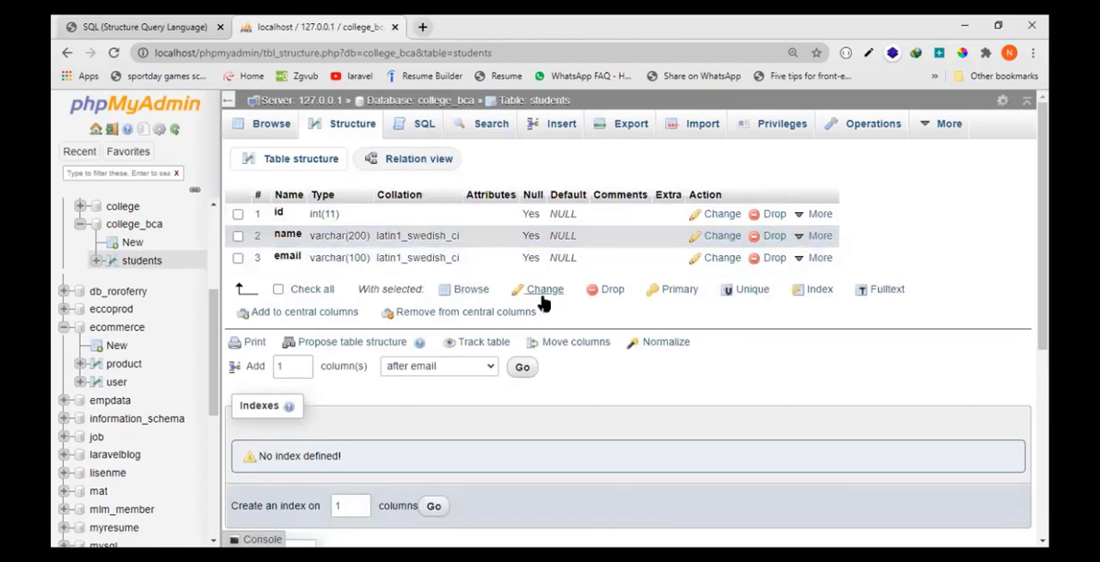
click(423, 124)
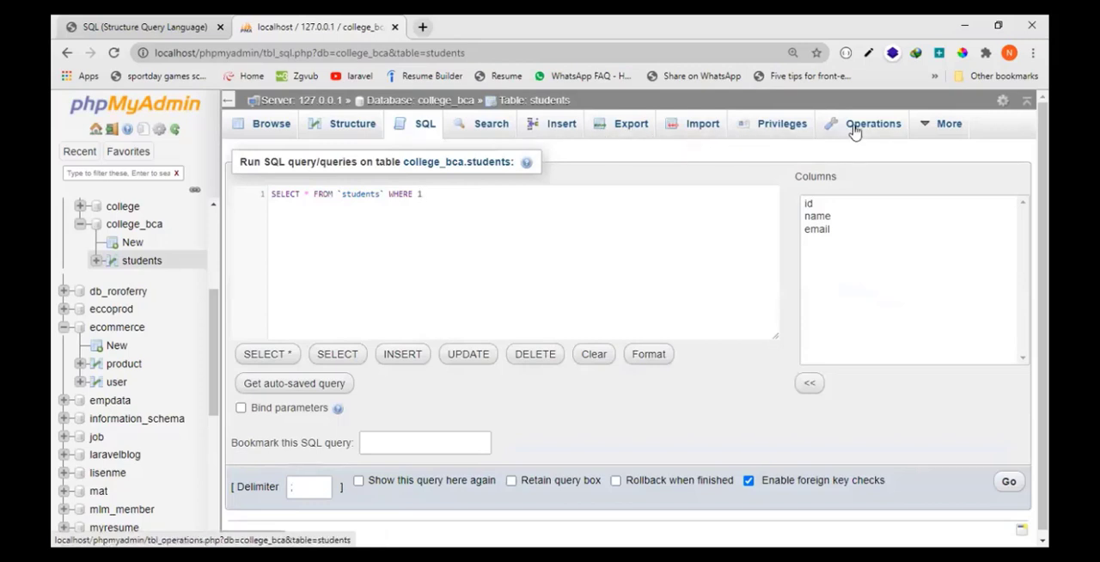
- Open the name column of the students table for editing and look through the available data types
click(361, 128)
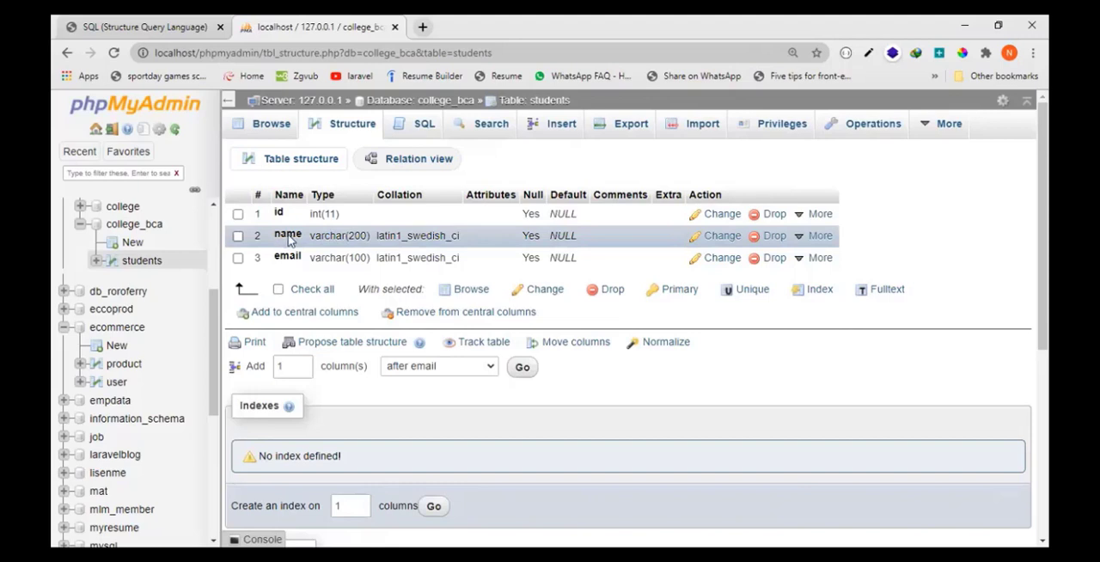
click(239, 236)
click(721, 236)
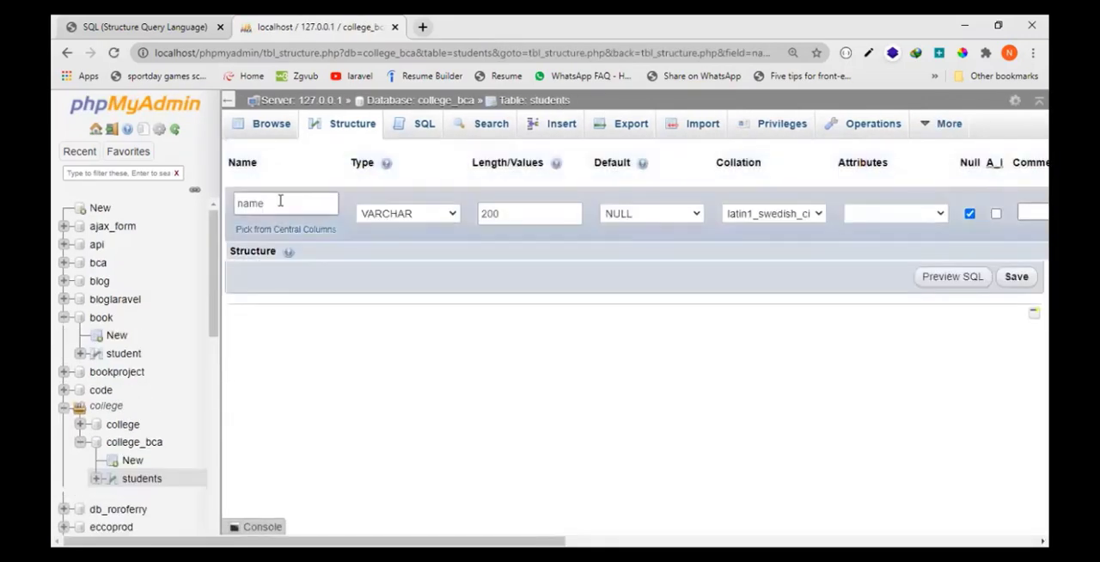
drag(277, 203, 240, 202)
click(410, 214)
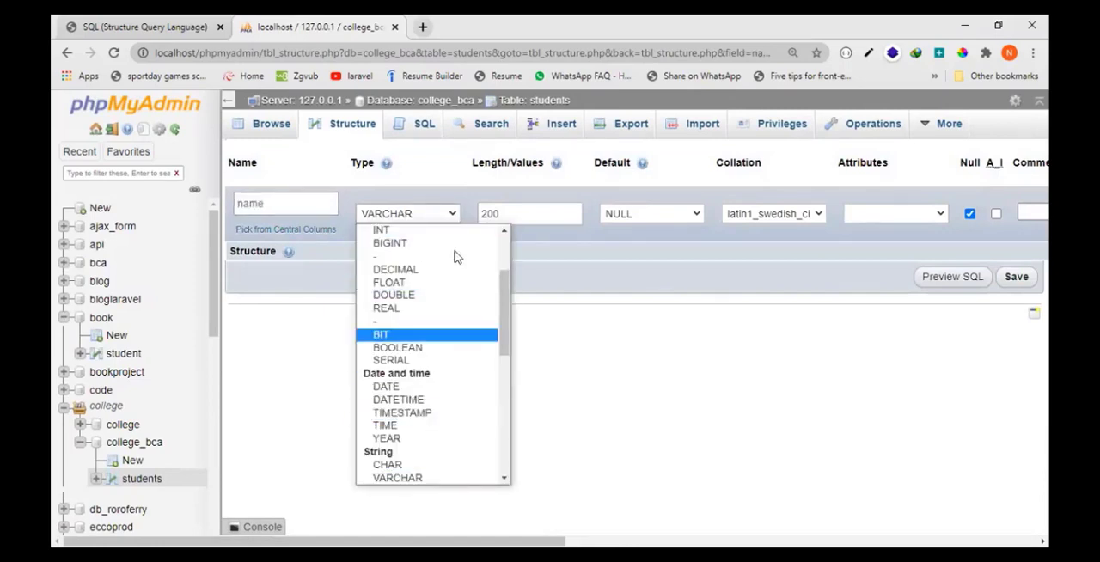
click(621, 284)
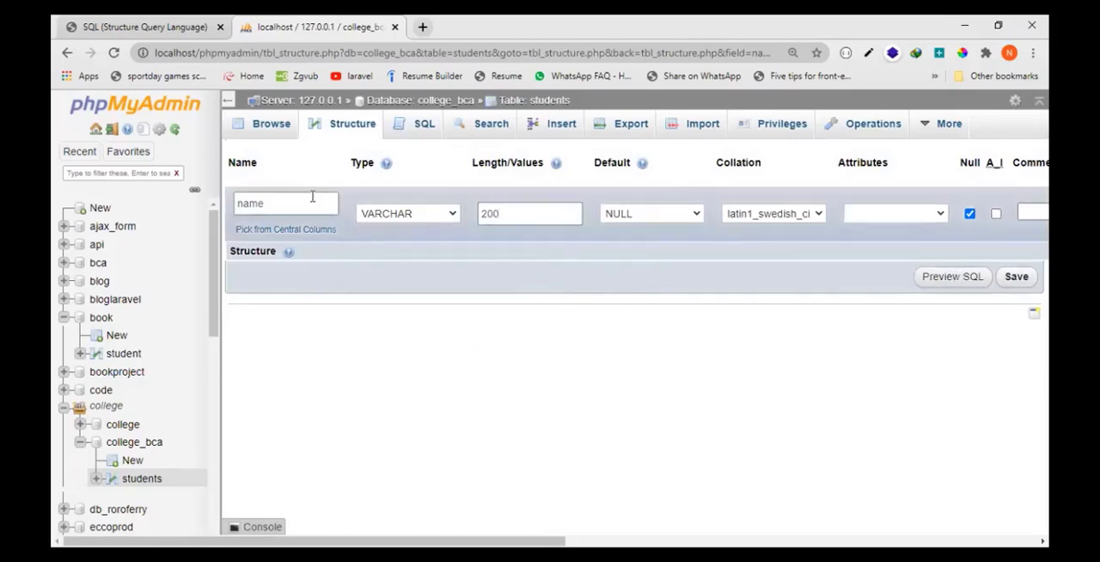
- Rename the name column to name1, set its type to TEXT, and save the column changes
click(430, 216)
text(text)
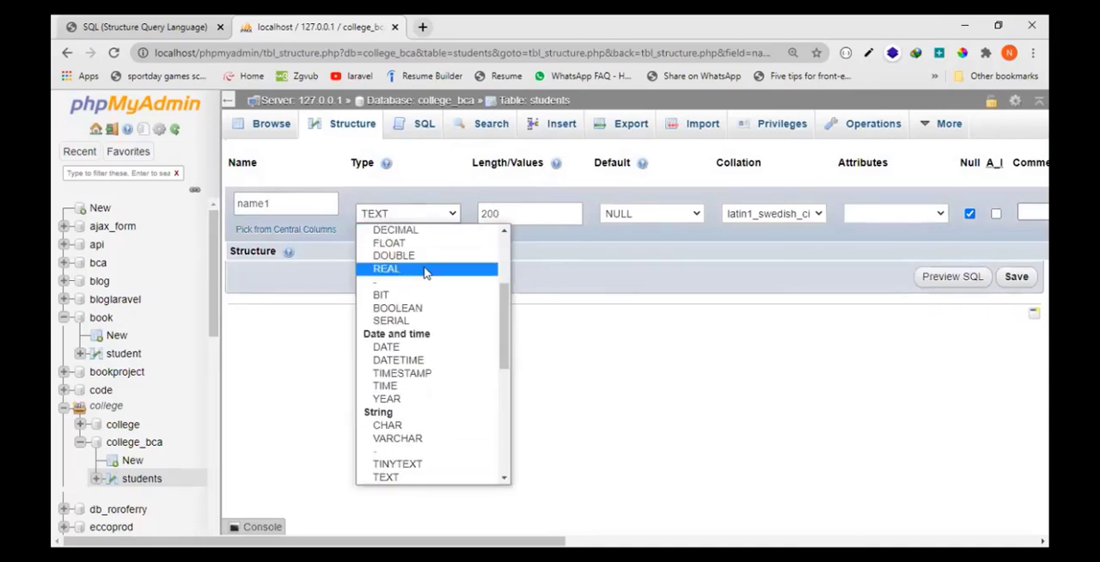
click(393, 478)
click(509, 217)
text(1)
click(1014, 278)
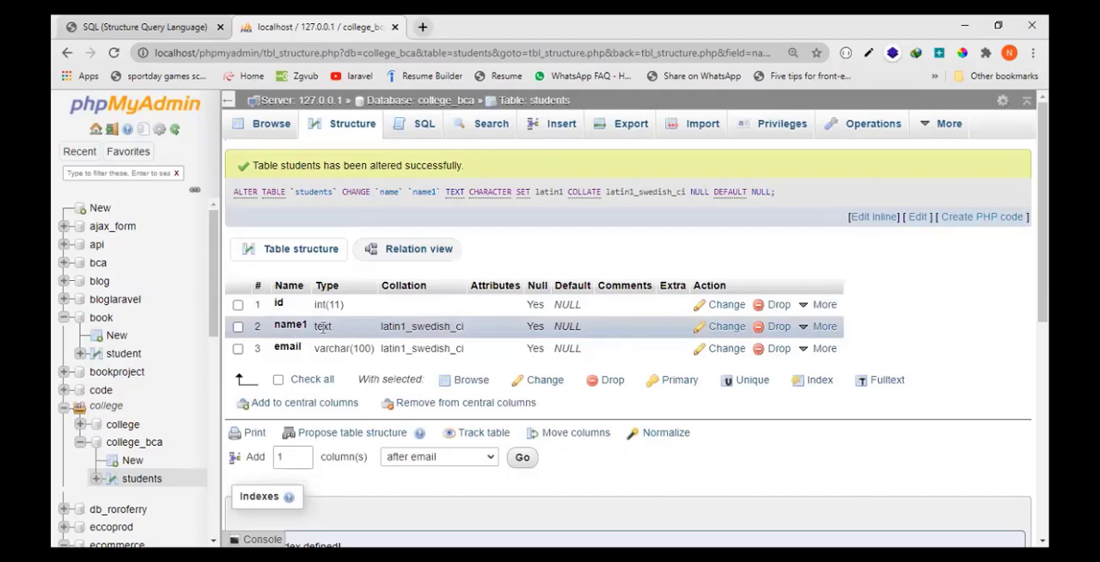
- Rename the students table's name1 column to name, set its type to VARCHAR with length 100, and save the change
drag(276, 327, 602, 341)
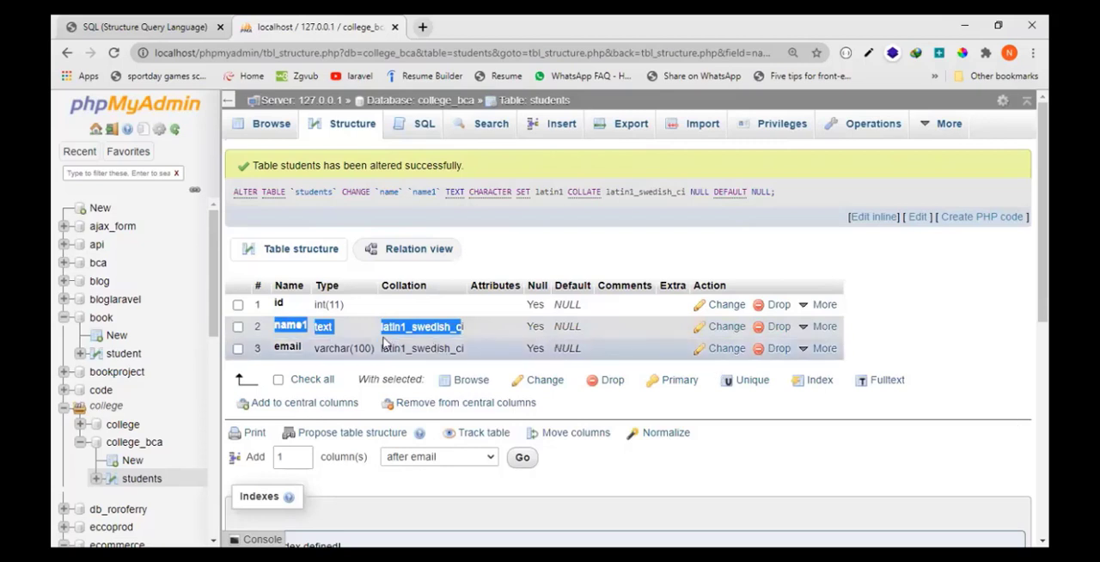
click(349, 129)
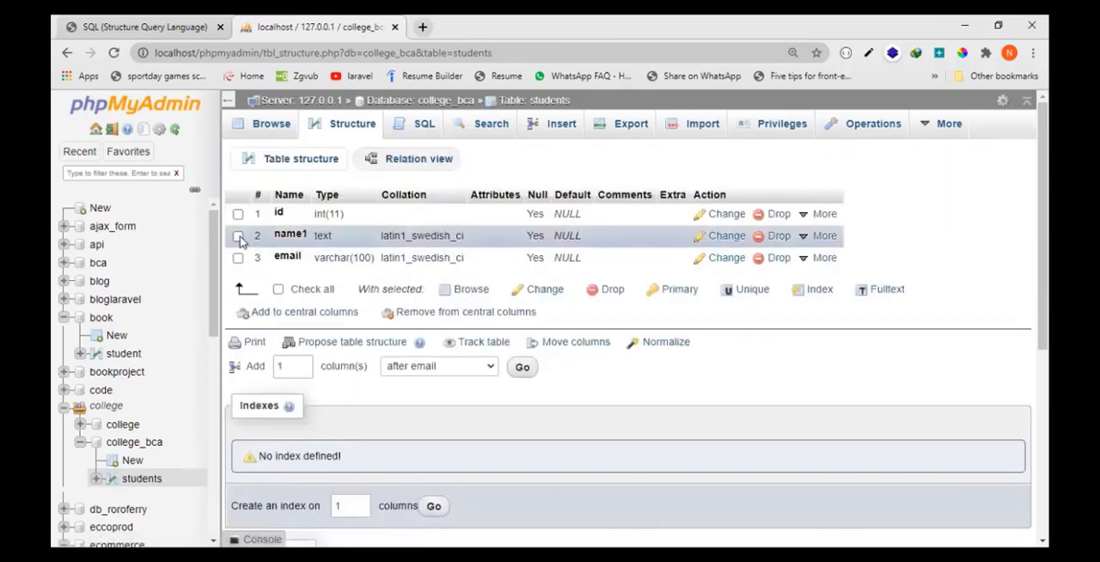
click(238, 238)
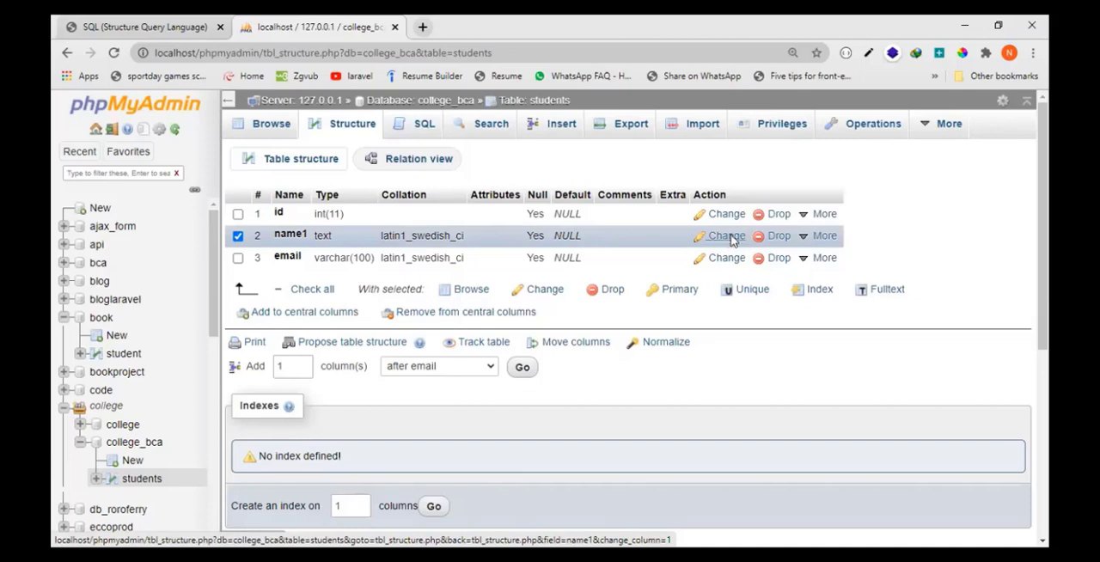
click(728, 238)
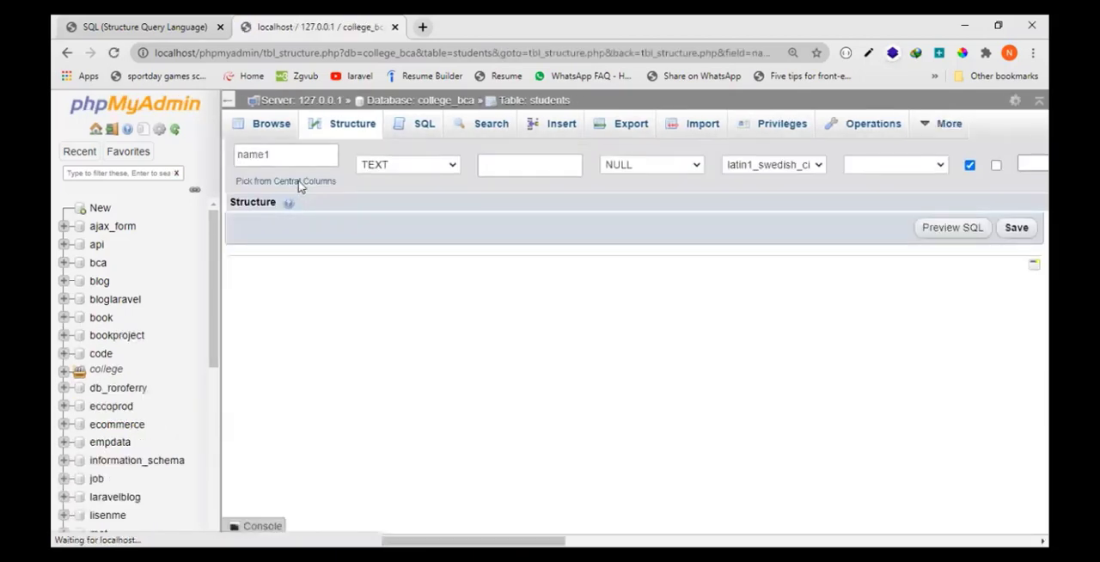
click(293, 203)
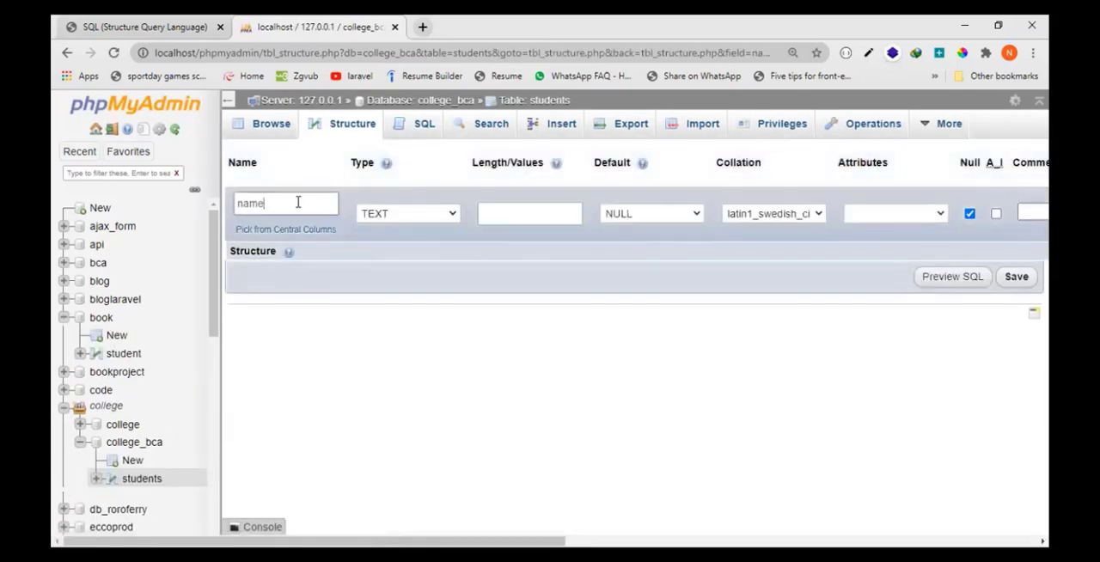
click(453, 213)
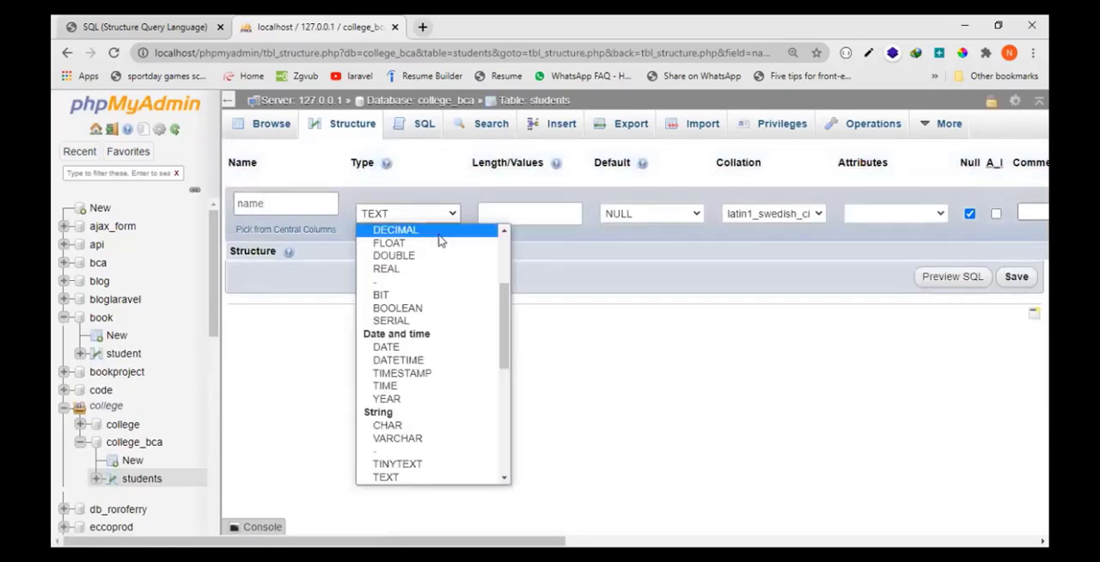
click(418, 440)
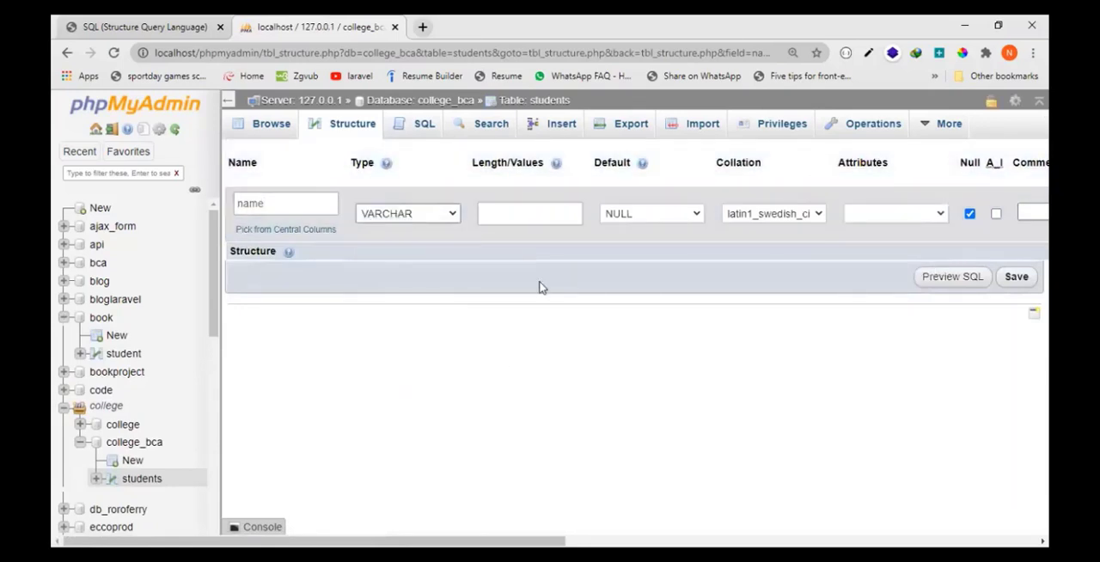
click(530, 215)
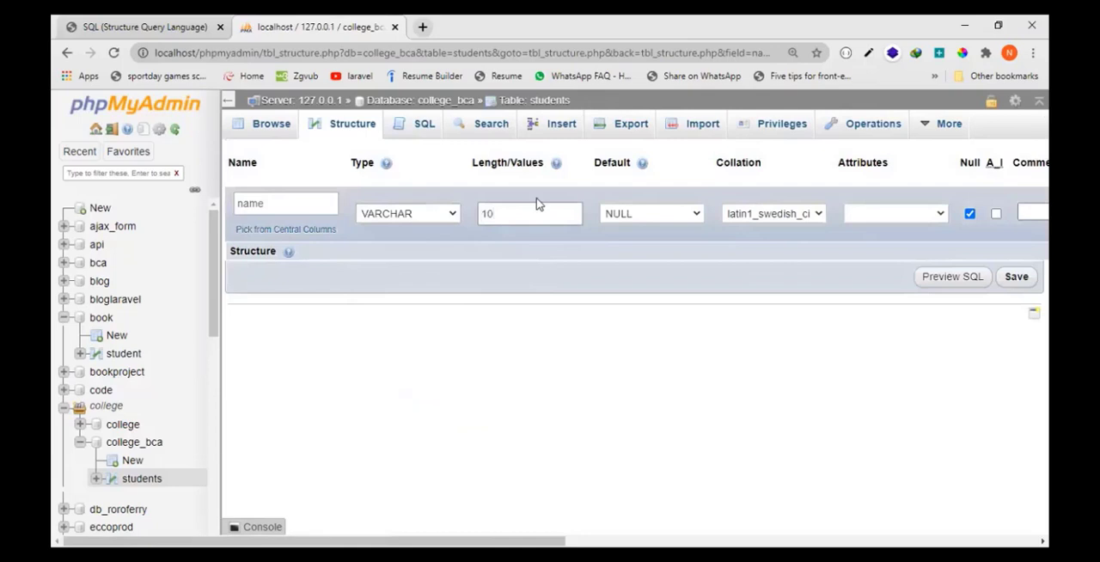
click(1013, 278)
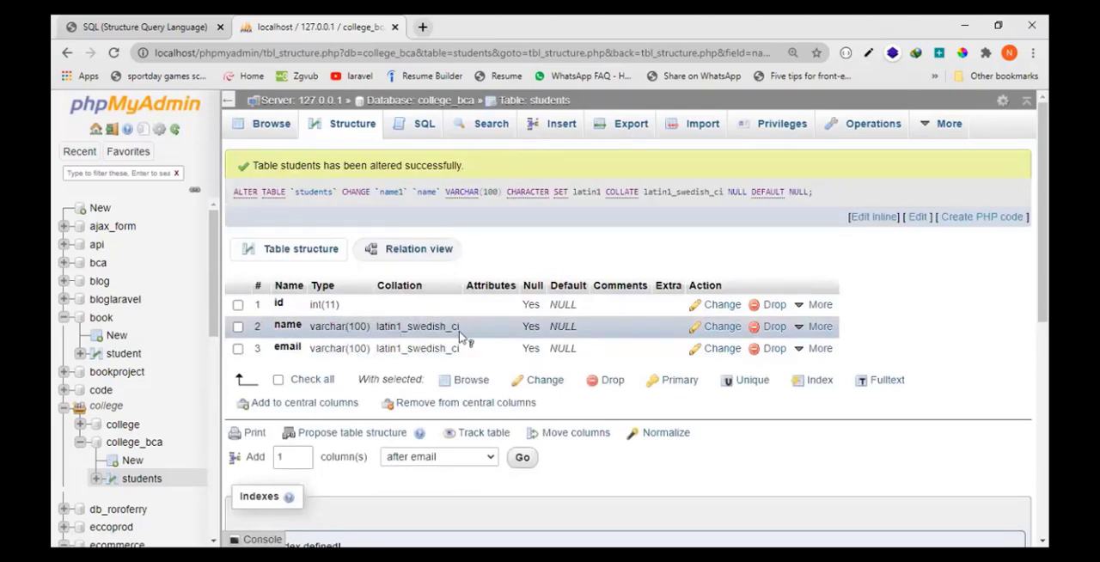
- Drop the name column from the students table and browse the table's remaining columns
click(798, 333)
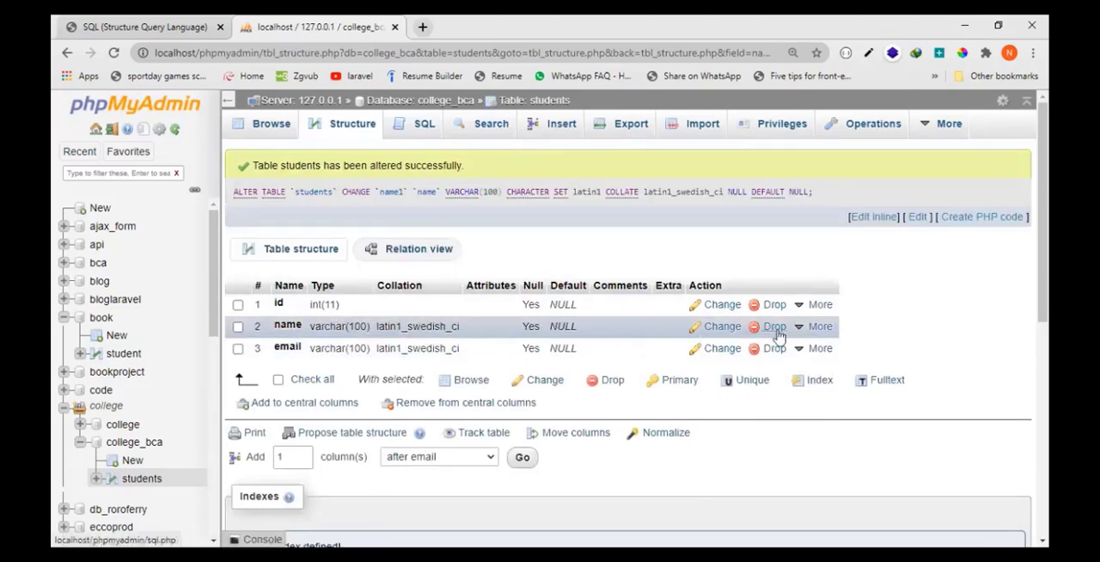
click(774, 327)
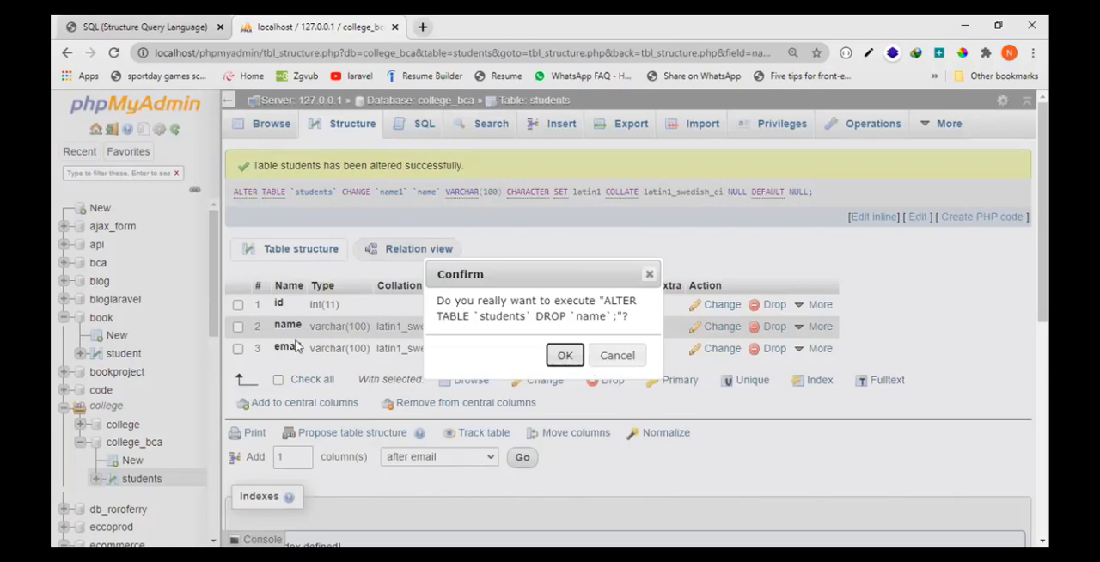
click(560, 360)
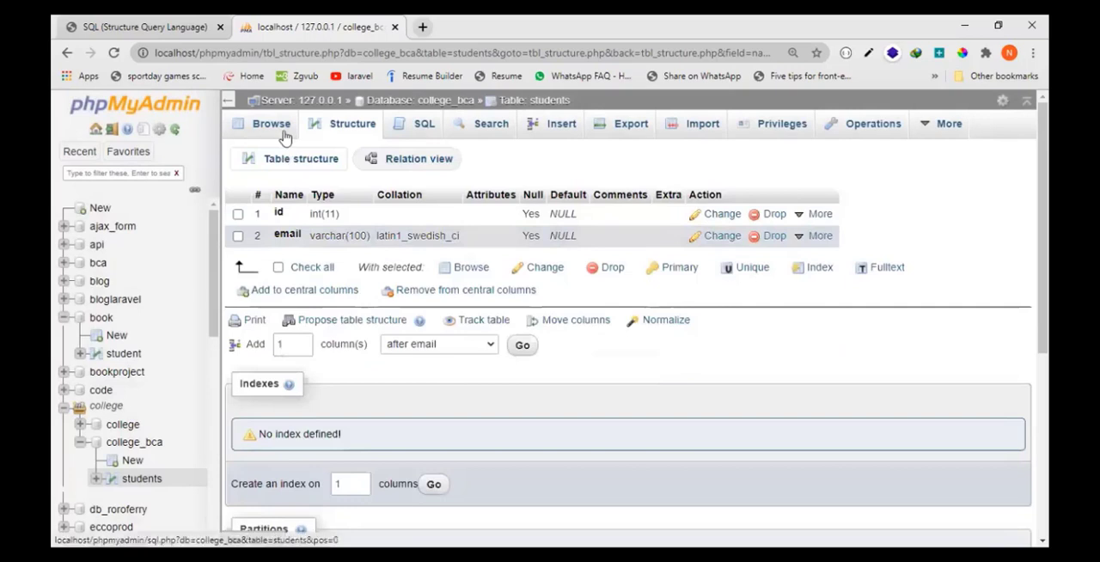
click(283, 129)
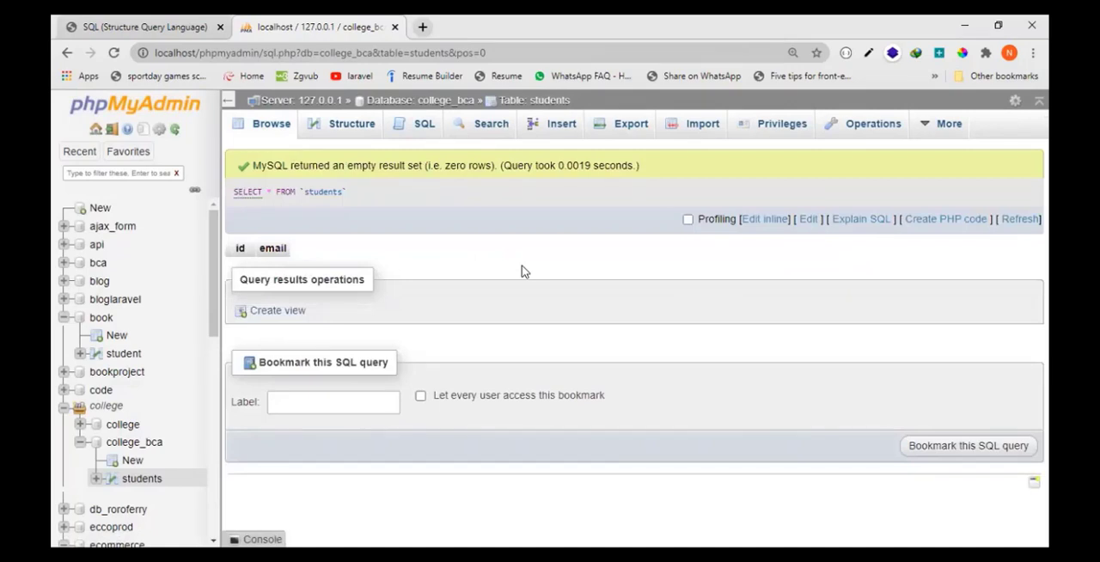
- Add a name column of type VARCHAR with length 100 after the id column of the students table and save it
click(352, 125)
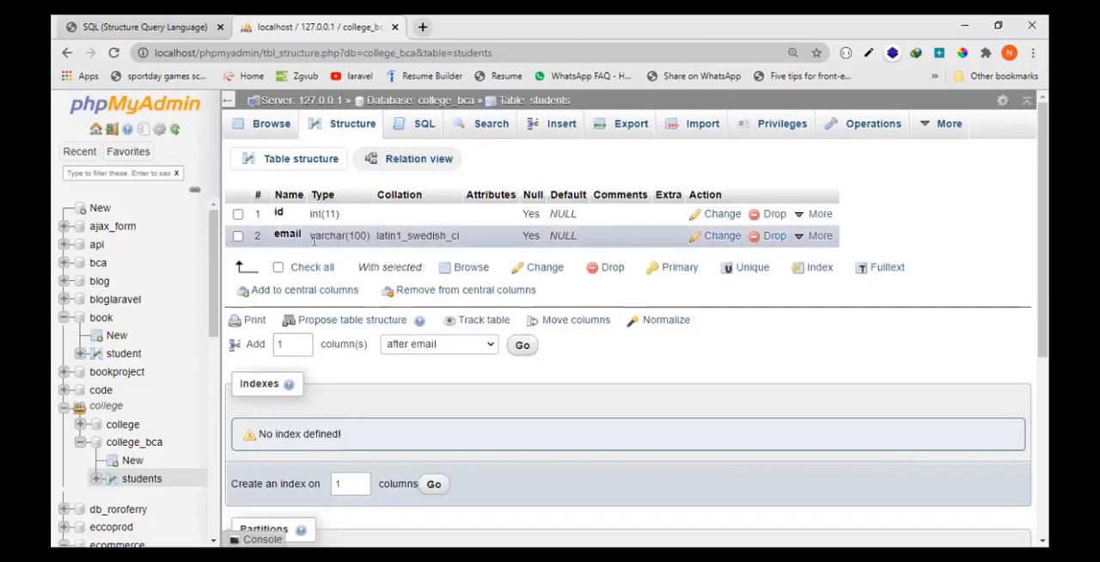
click(438, 344)
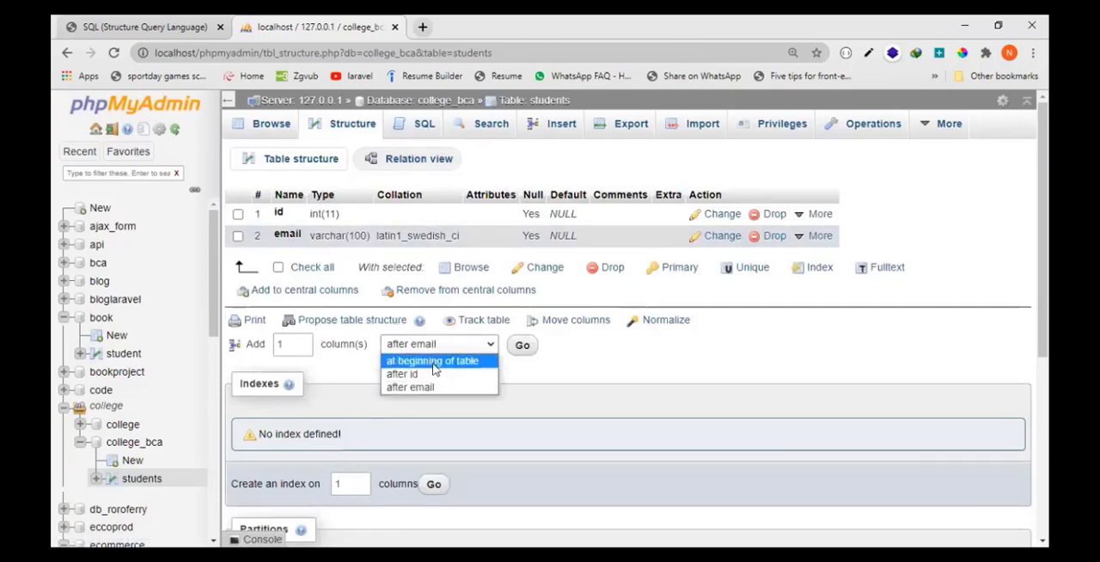
click(428, 375)
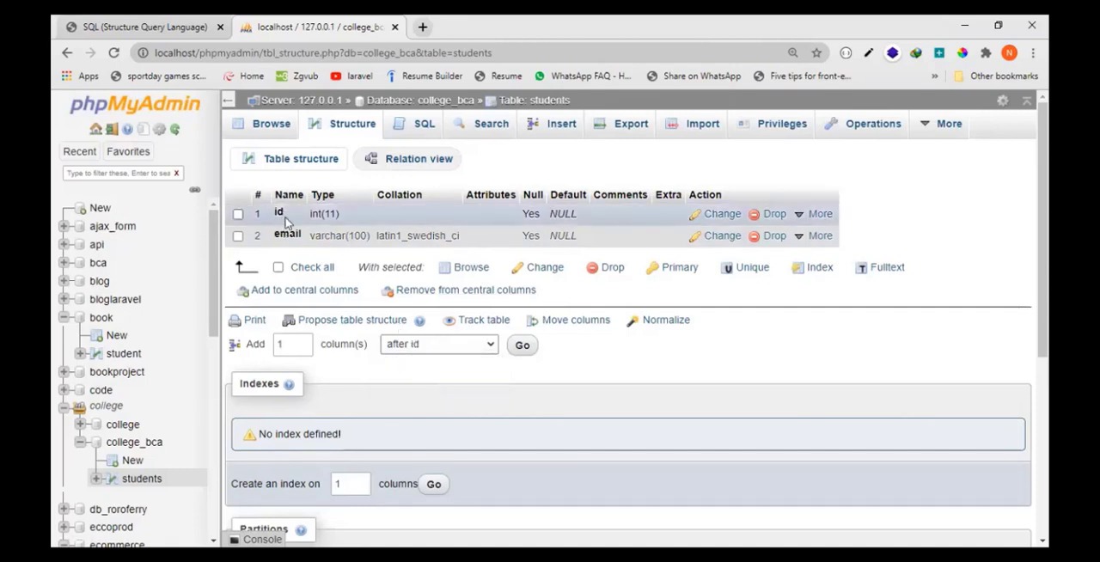
click(521, 346)
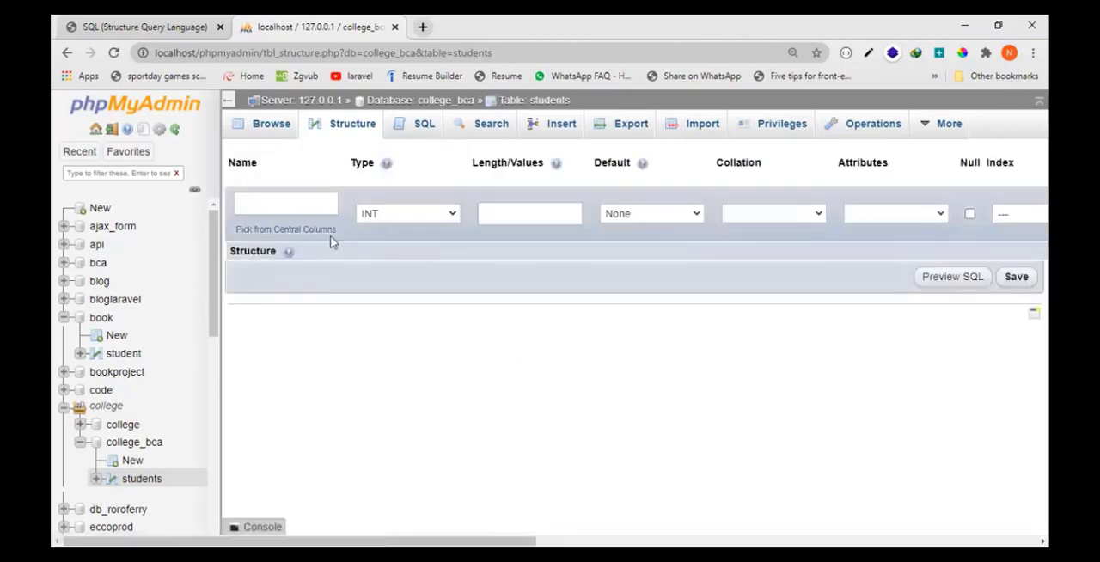
click(310, 202)
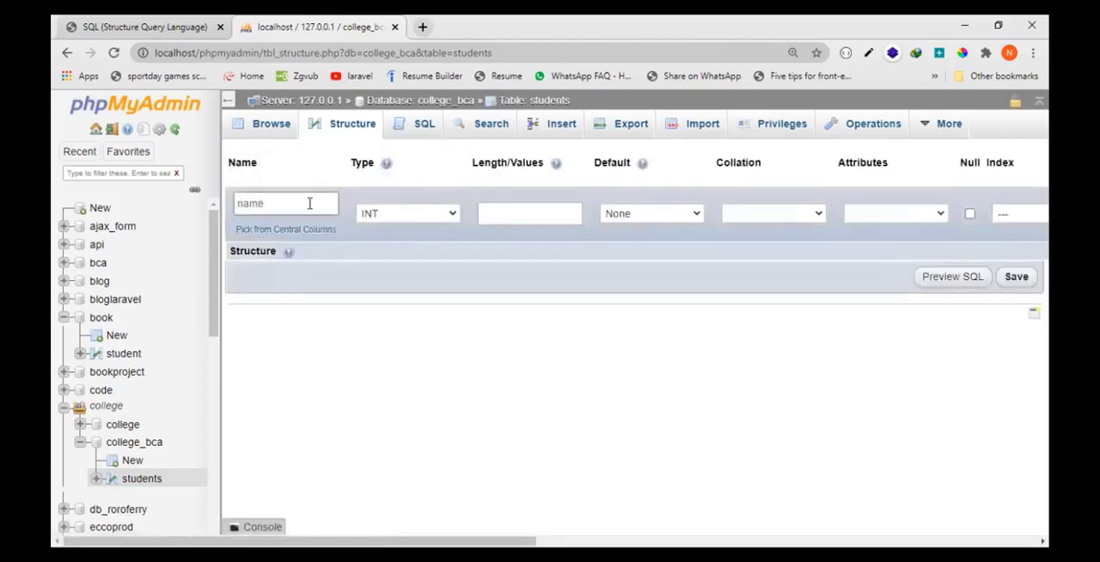
click(447, 215)
click(454, 241)
click(533, 210)
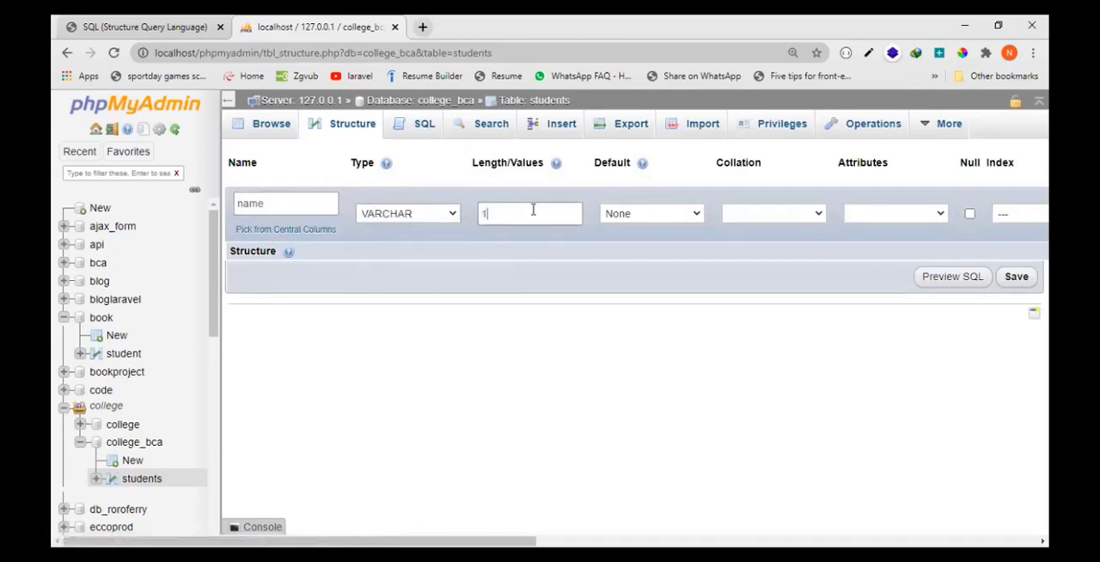
click(1022, 277)
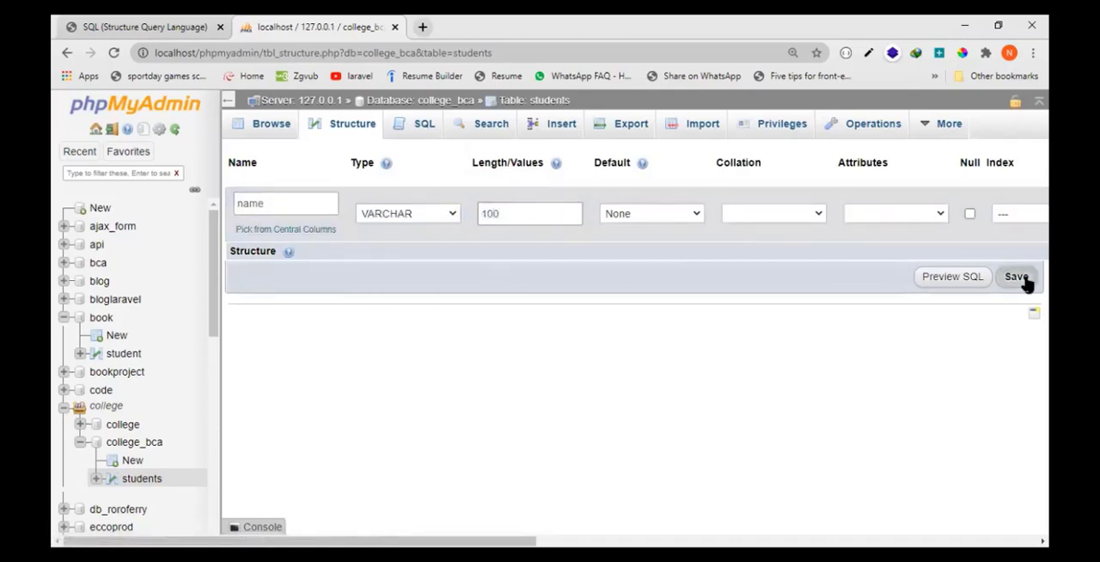
- Add a phone column of type INT with length 12 after the email column of the students table and save it
click(343, 135)
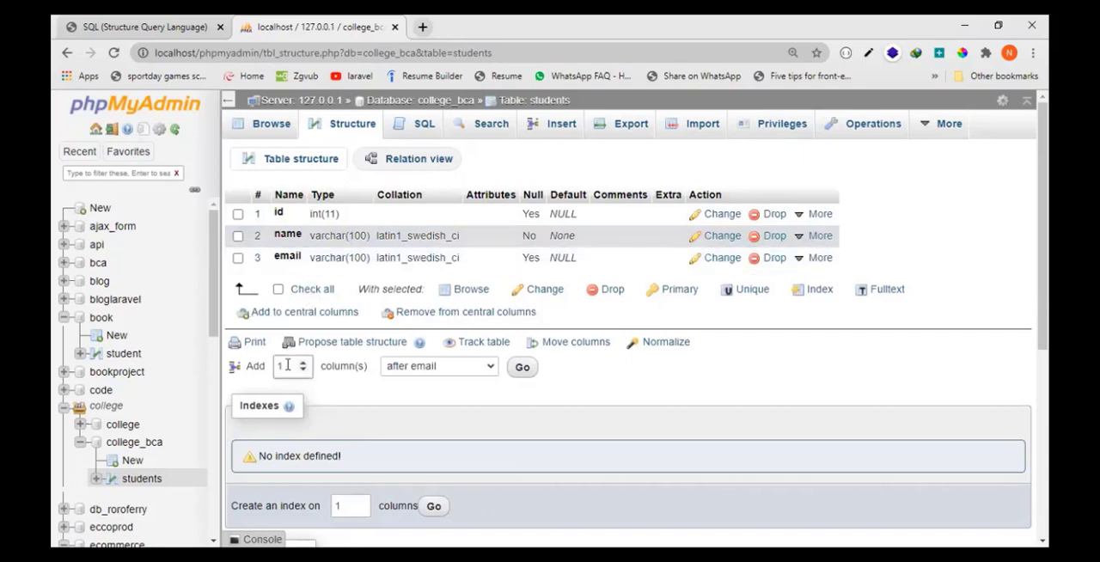
click(431, 373)
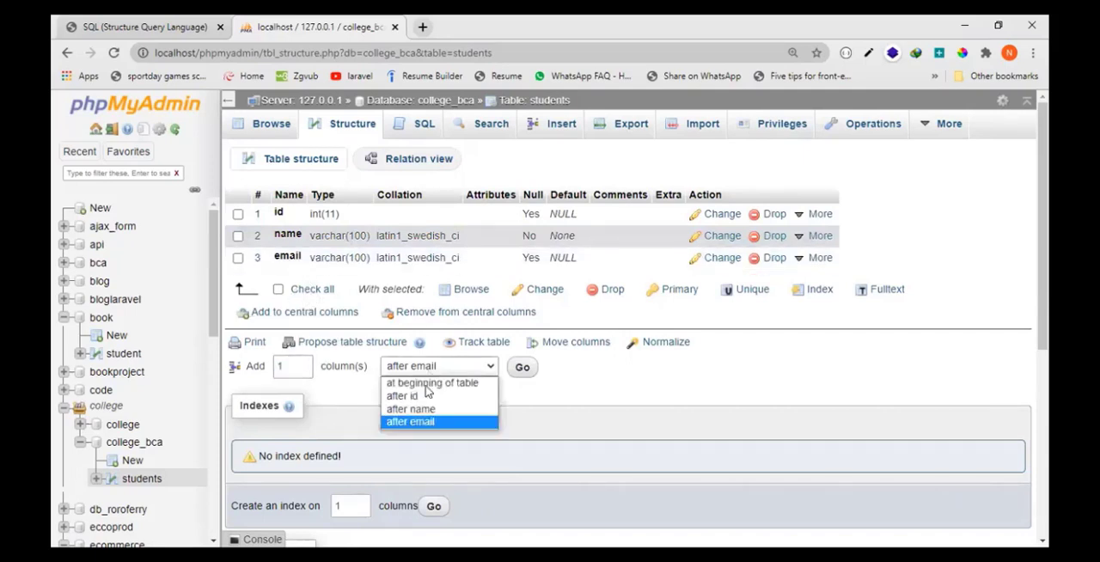
click(425, 422)
click(522, 367)
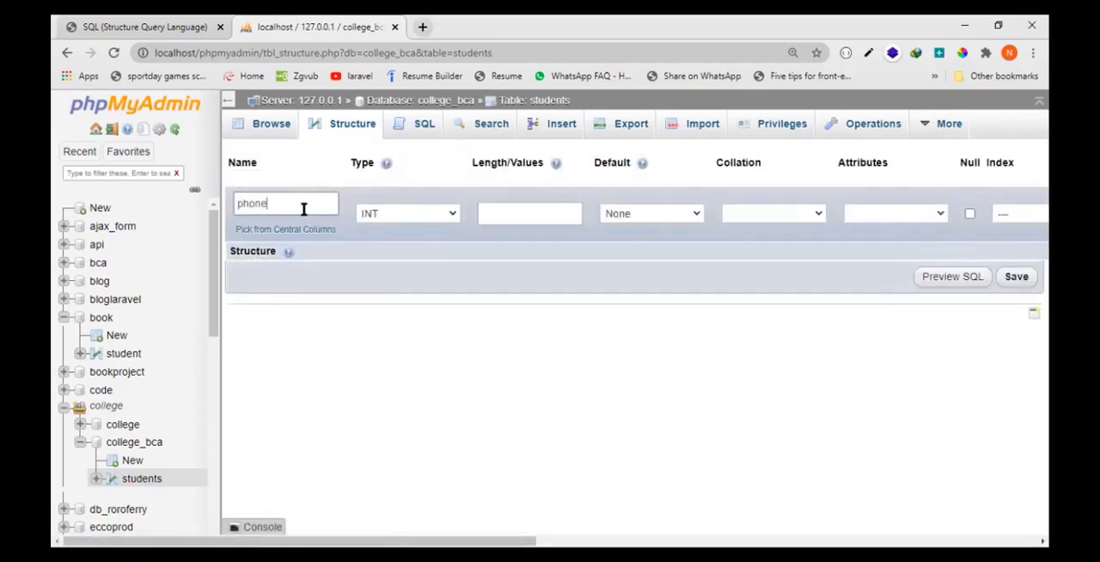
click(389, 214)
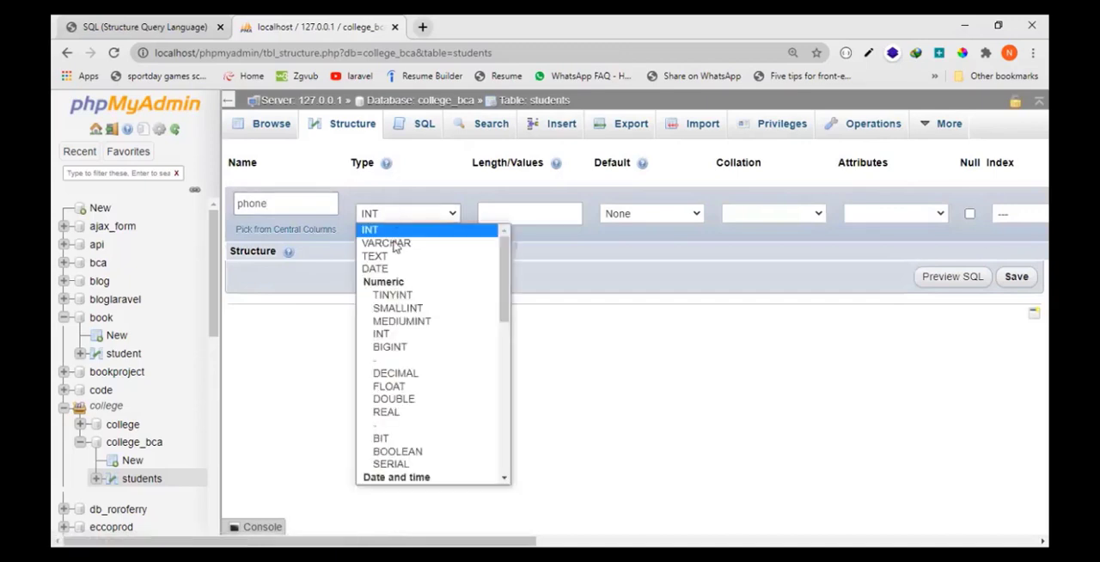
click(393, 231)
click(507, 213)
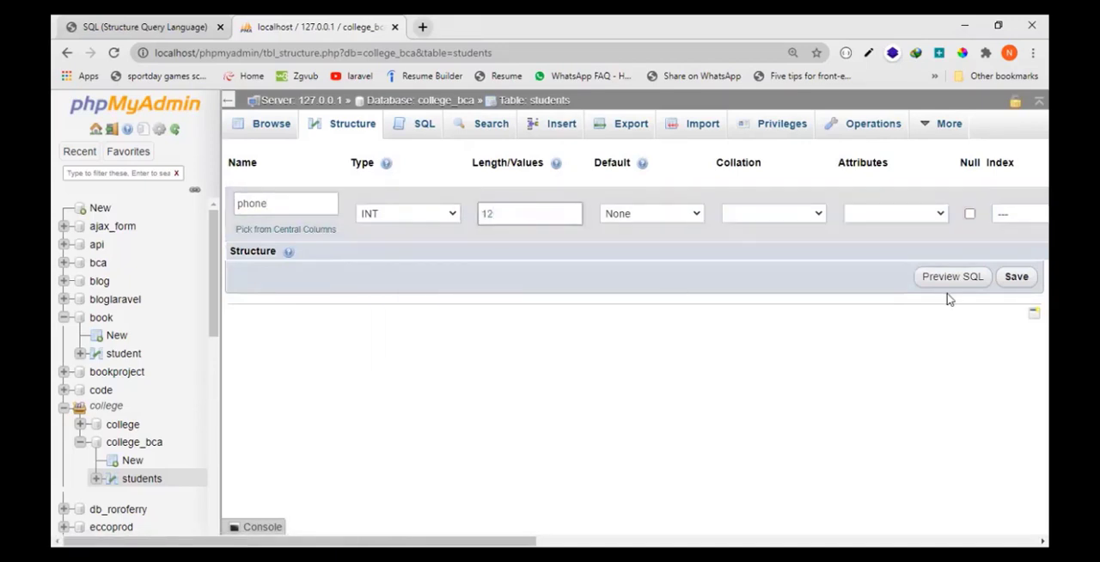
click(1017, 276)
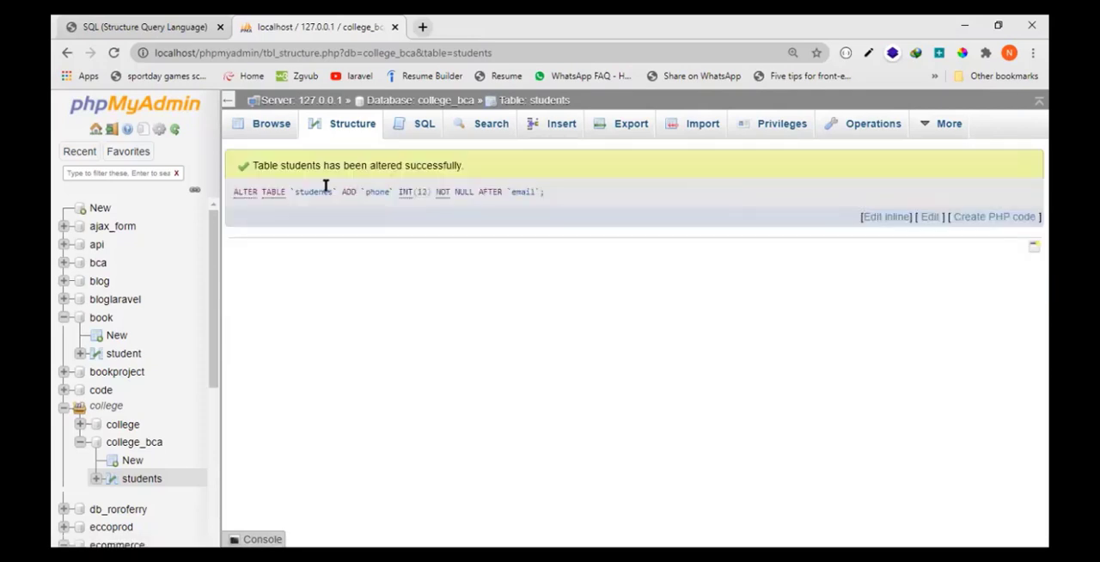
- Review the students table's columns in its structure and data views, and look at its SQL query editor
click(347, 131)
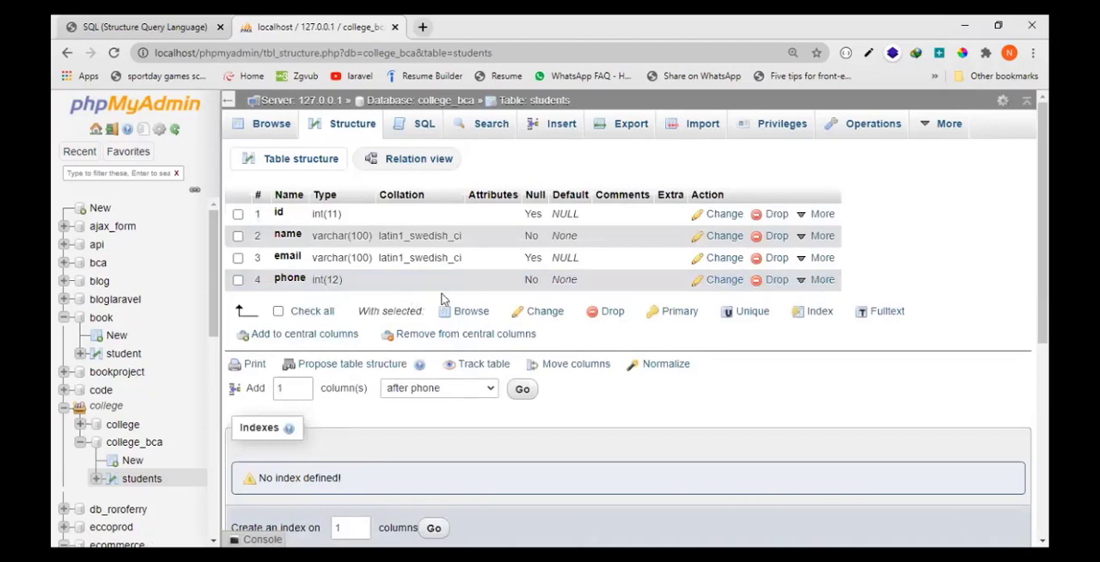
click(273, 131)
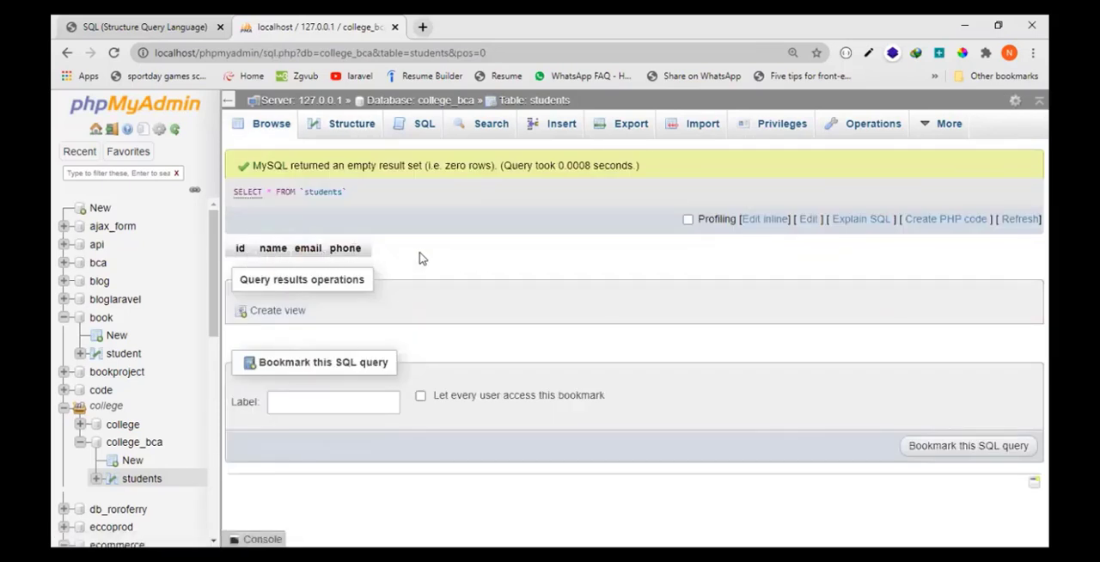
click(345, 128)
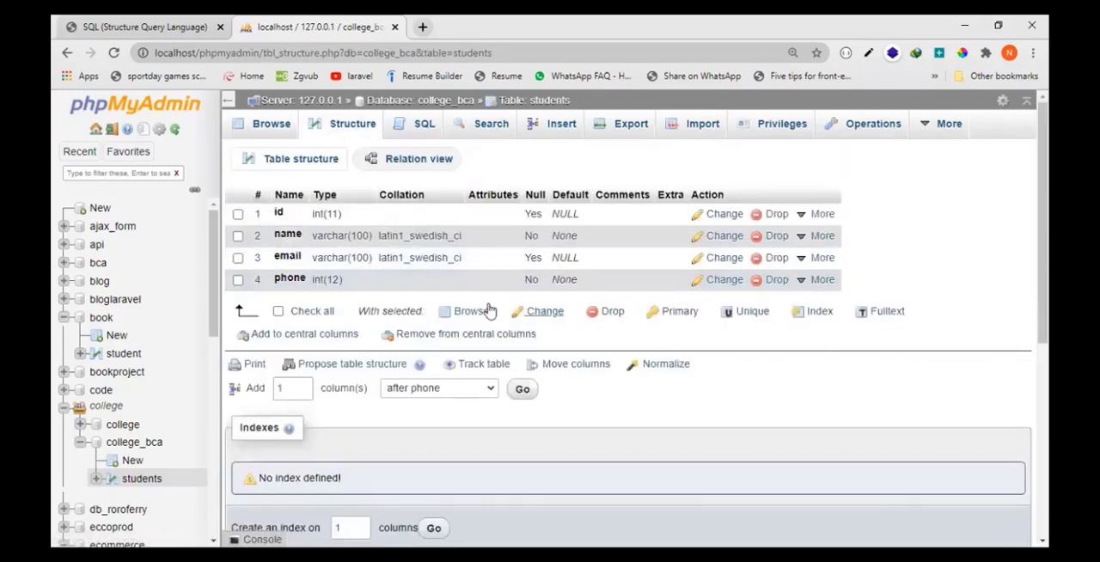
click(269, 127)
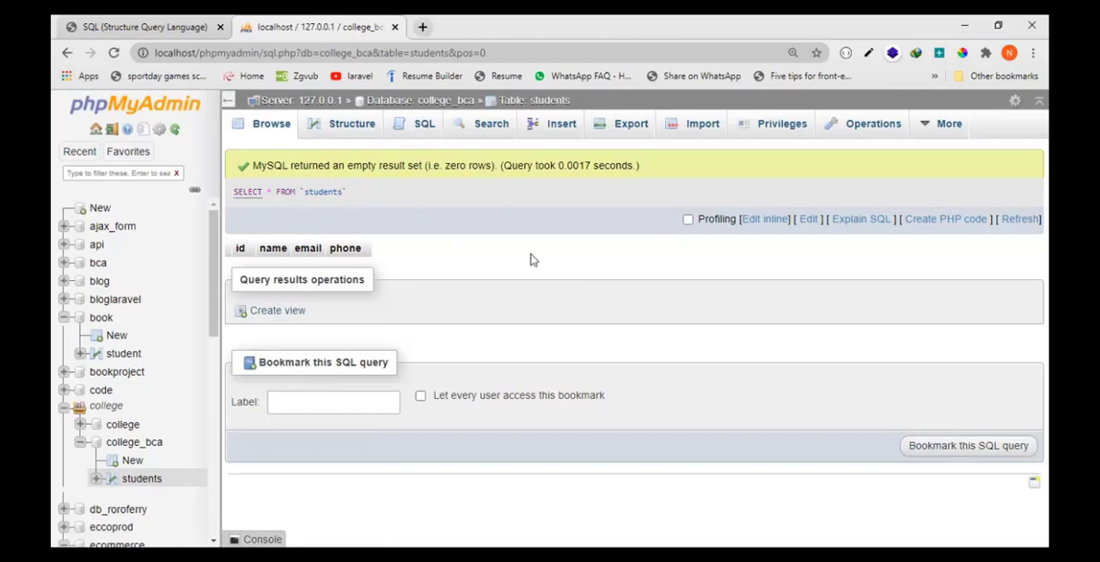
click(428, 128)
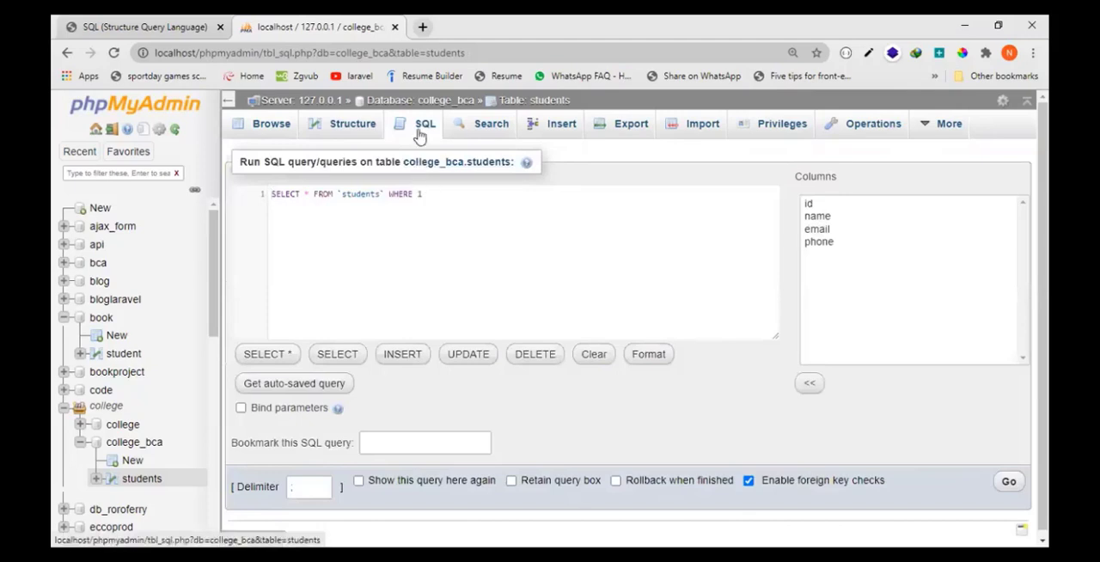
click(270, 129)
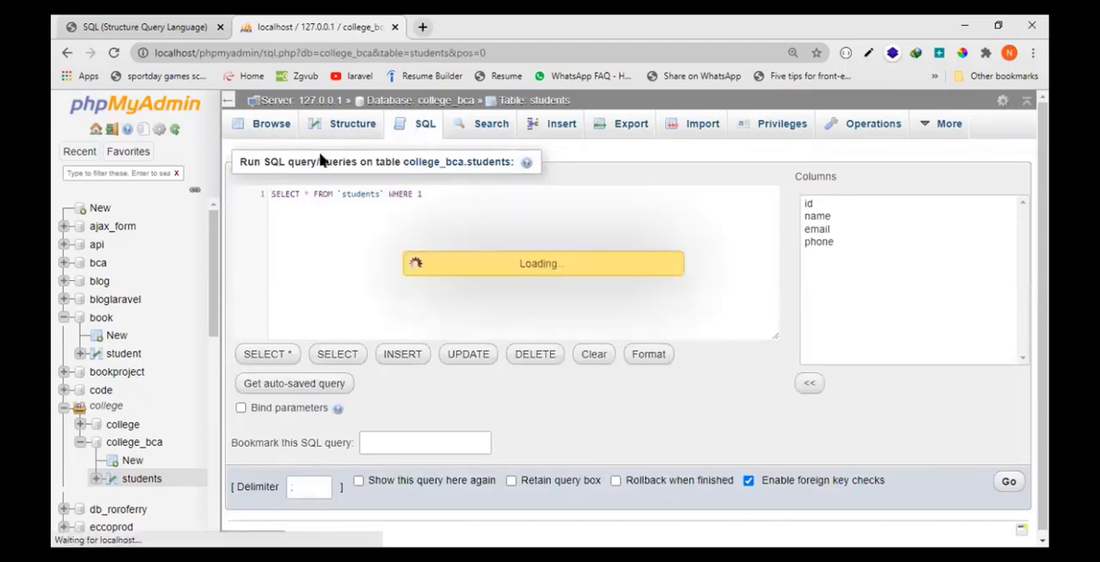
click(350, 130)
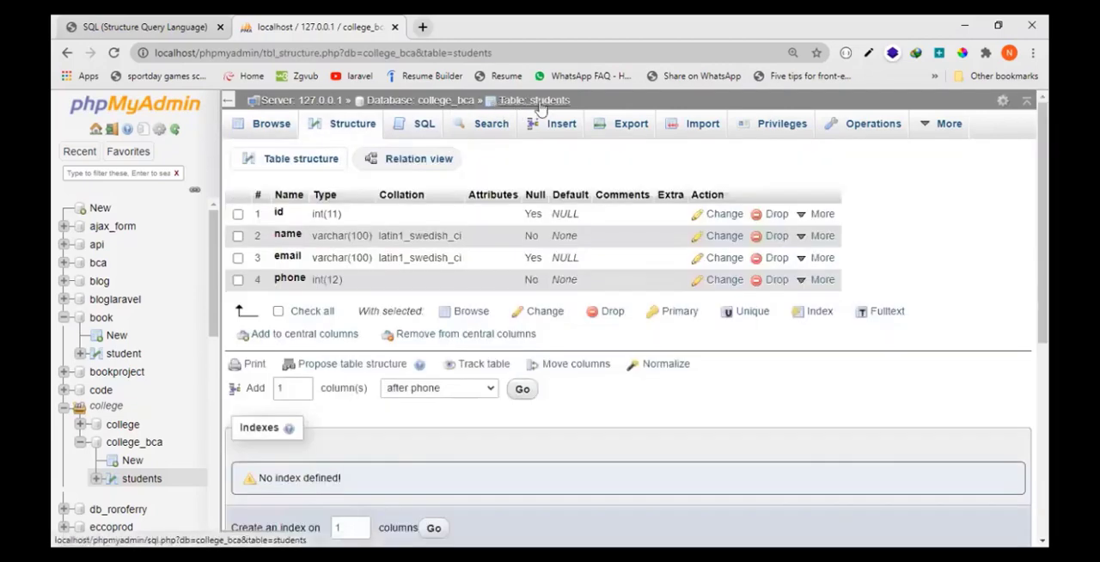
- Browse the student table in the book database for comparison, and return to the students table in college_bca
click(538, 100)
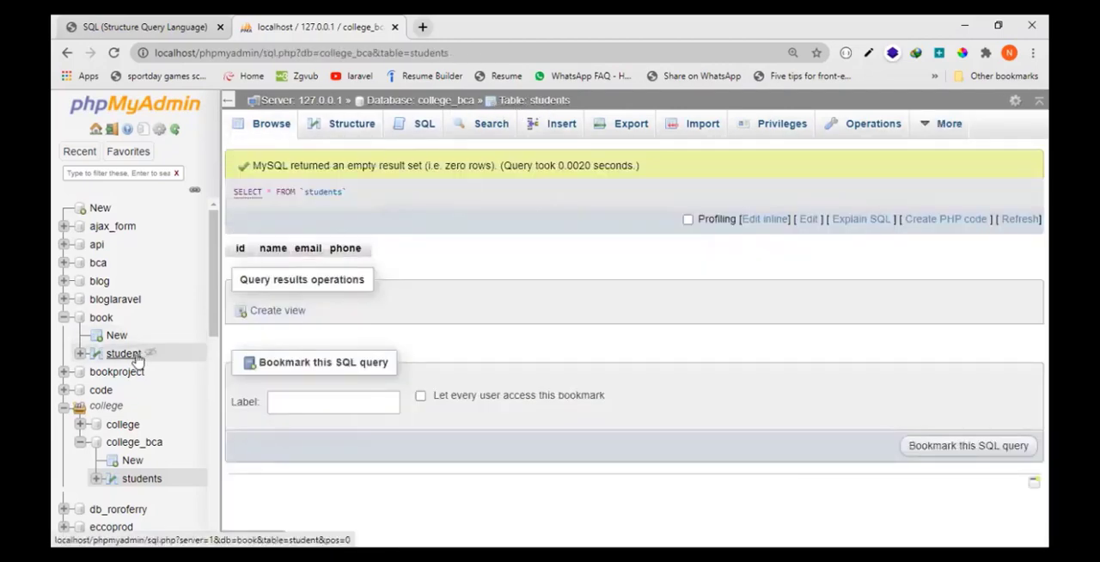
click(133, 356)
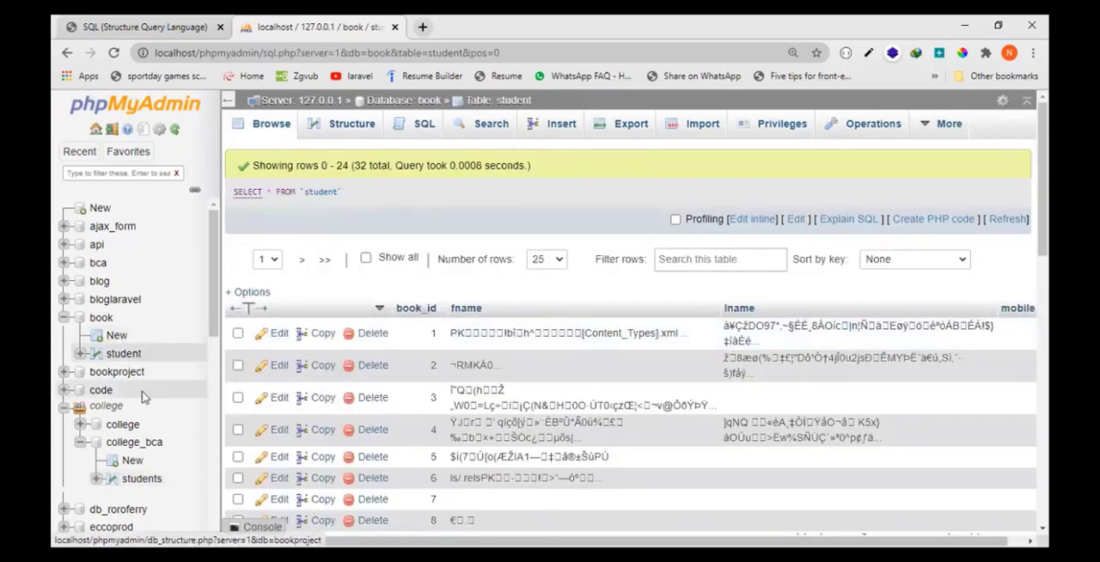
click(153, 479)
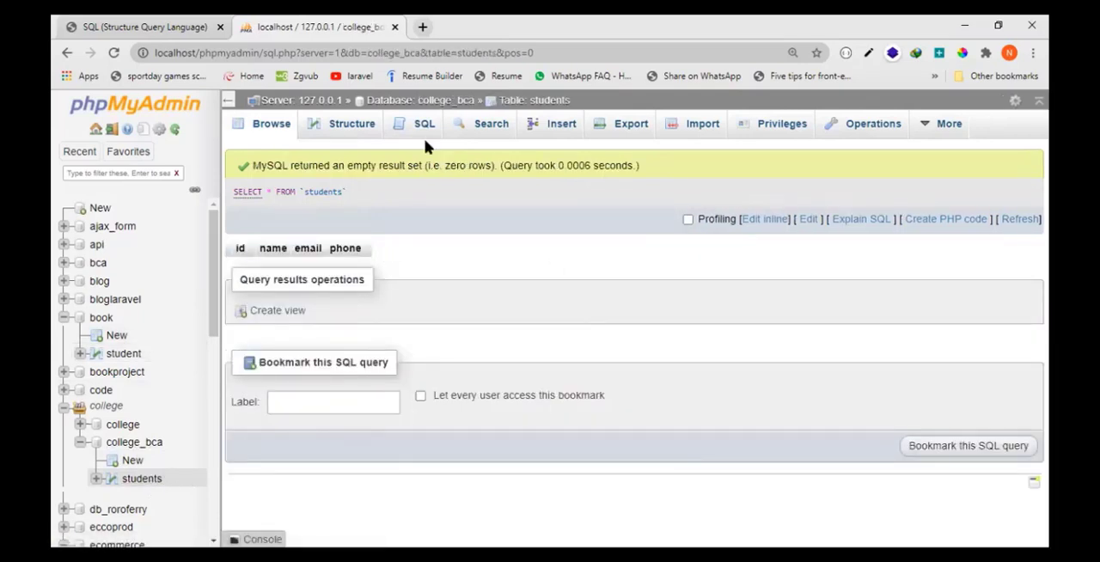
- Replace the default query for the students table with the insert skeleton "insert into students()values()"
click(432, 129)
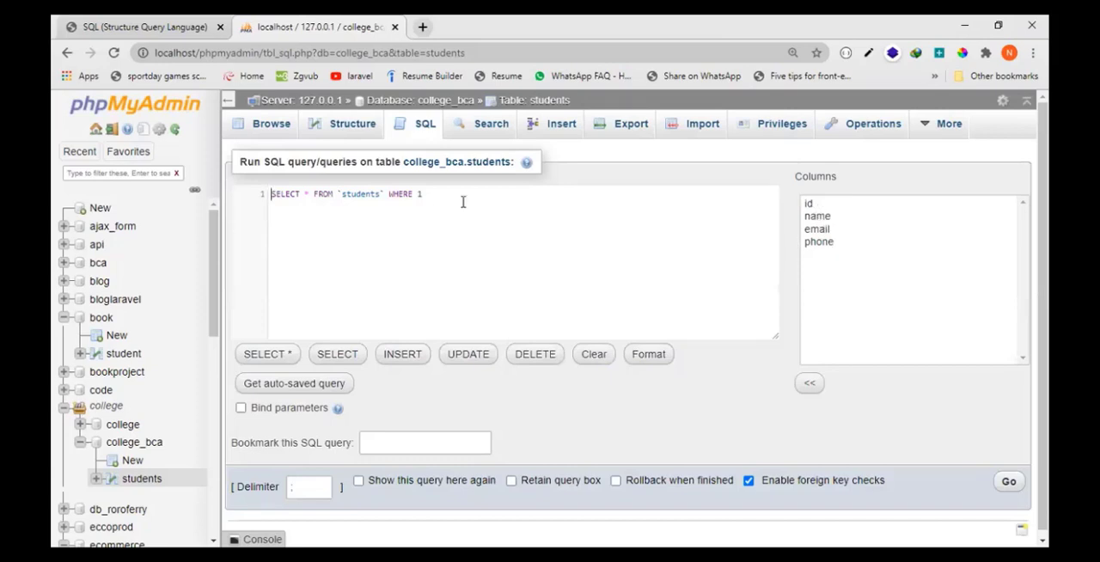
key(BackSpace)
key(BackSpace)
key(BackSpace)
key(BackSpace)
key(BackSpace)
key(BackSpace)
key(BackSpace)
key(BackSpace)
key(BackSpace)
key(BackSpace)
key(BackSpace)
key(BackSpace)
key(BackSpace)
key(BackSpace)
key(BackSpace)
key(BackSpace)
key(BackSpace)
key(BackSpace)
key(BackSpace)
key(BackSpace)
key(BackSpace)
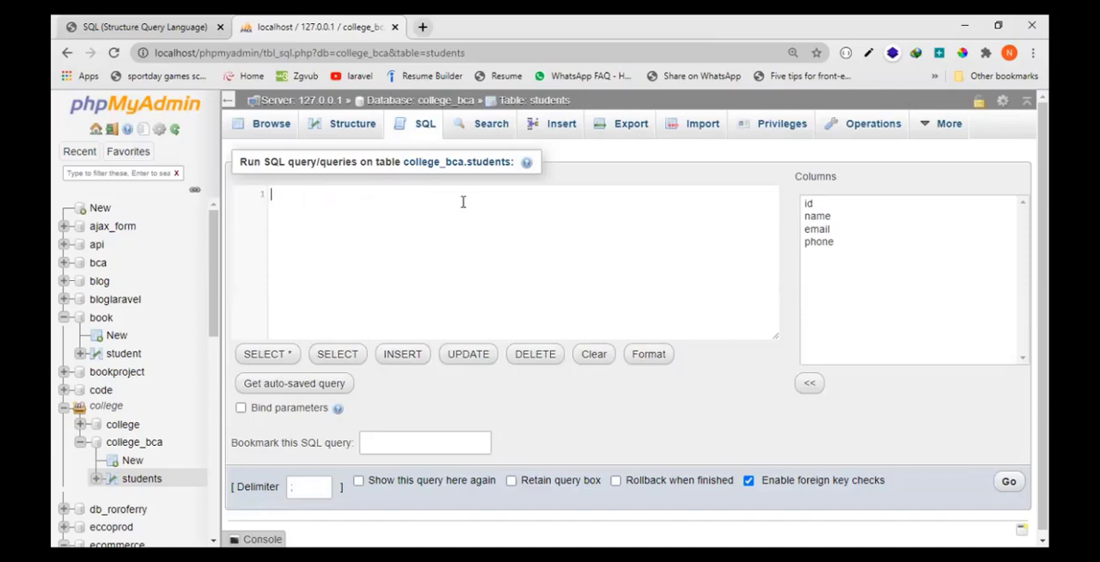
text(insert into)
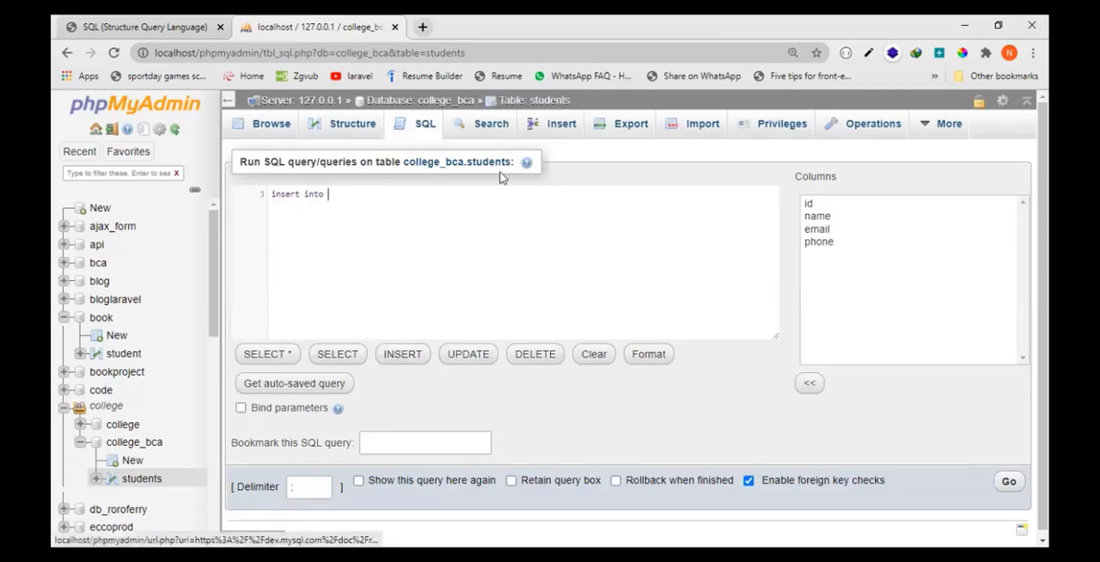
click(467, 188)
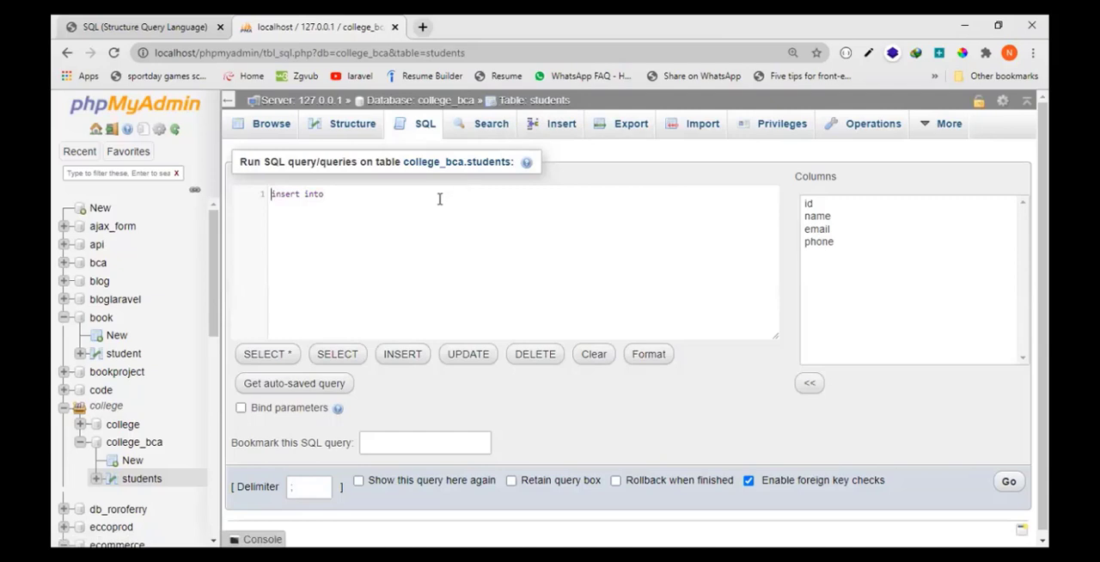
text(students)
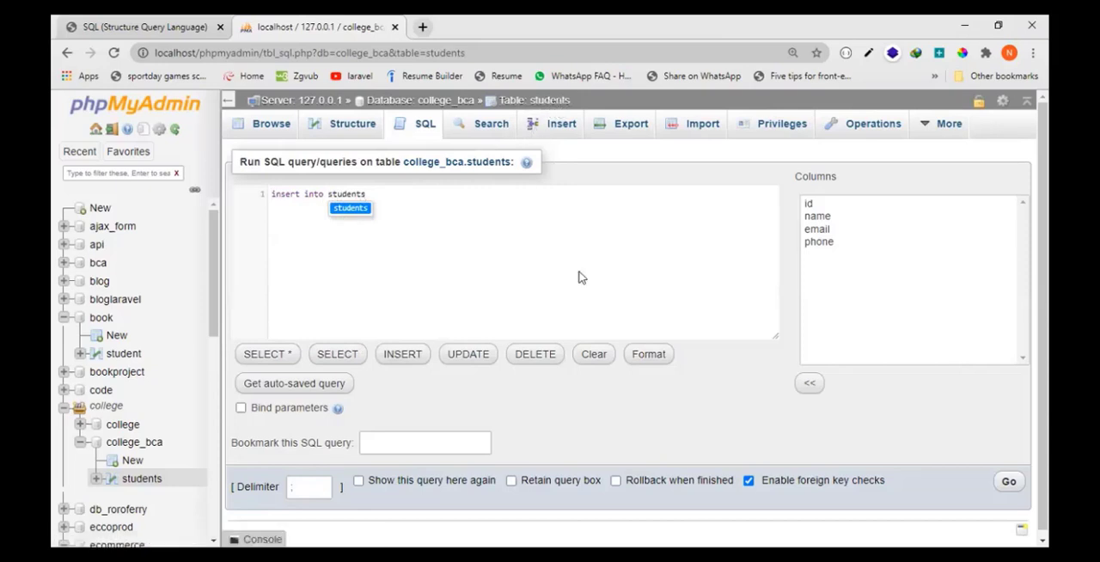
text(())
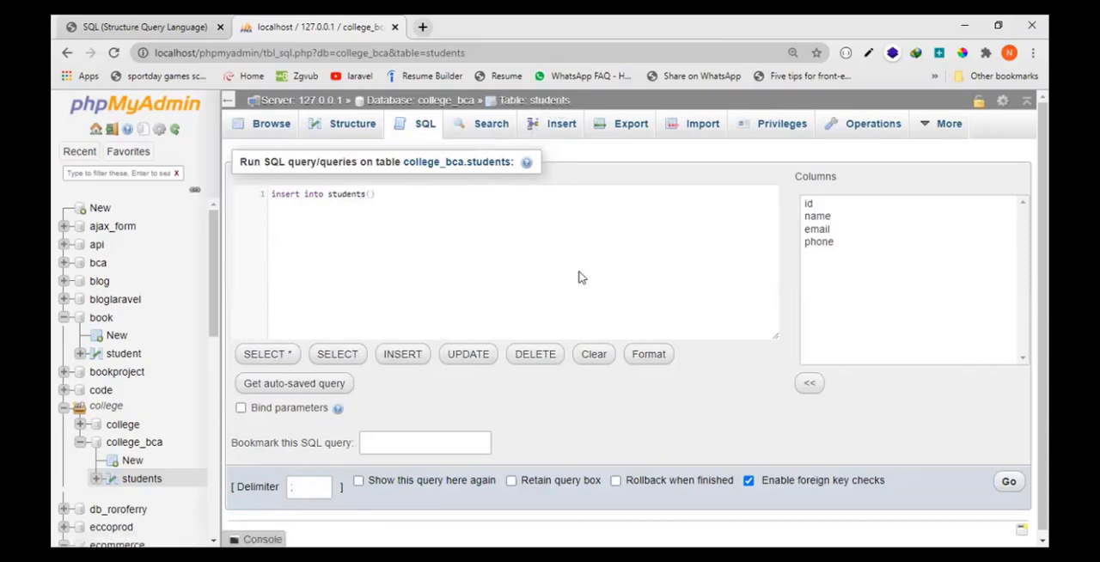
text(values())
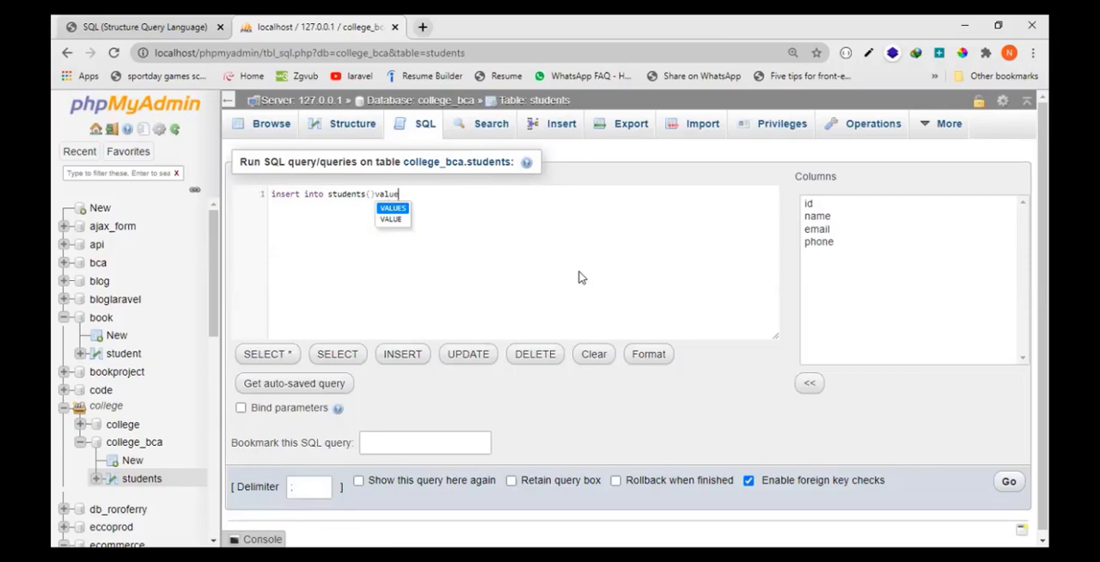
- Add four comma-separated pairs of backticks as column placeholders inside the parentheses after students
key(ctrl+plus)
key(ctrl+plus)
key(ctrl+plus)
key(ctrl+plus)
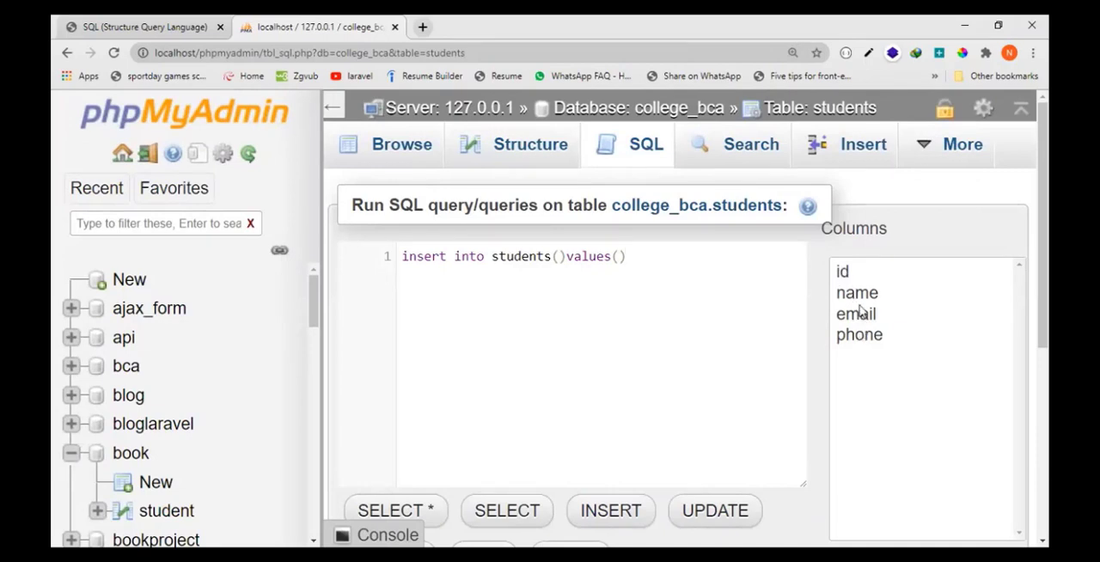
click(557, 258)
text(``)
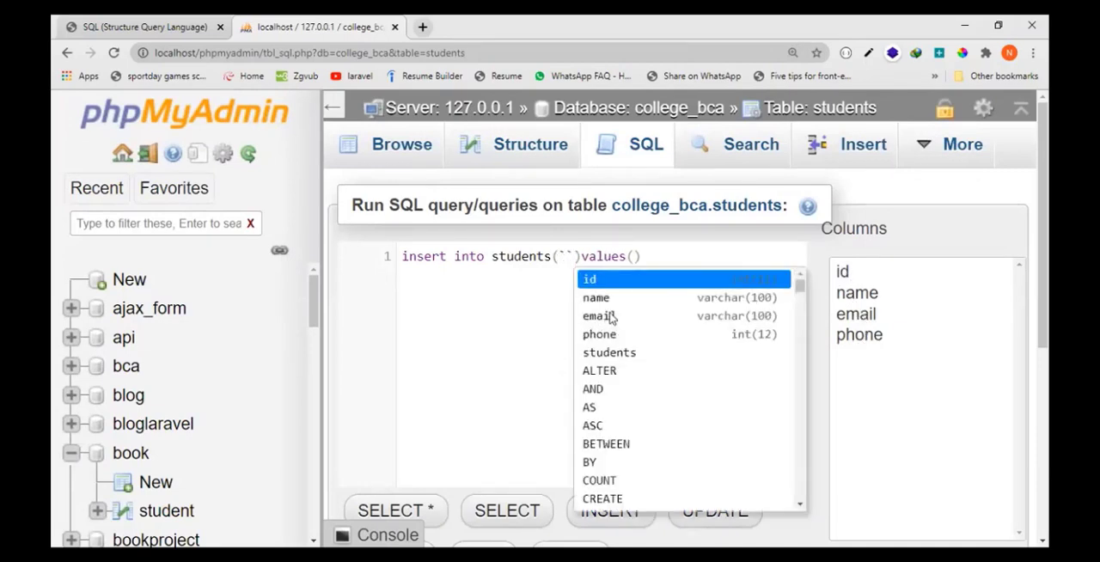
key(Escape)
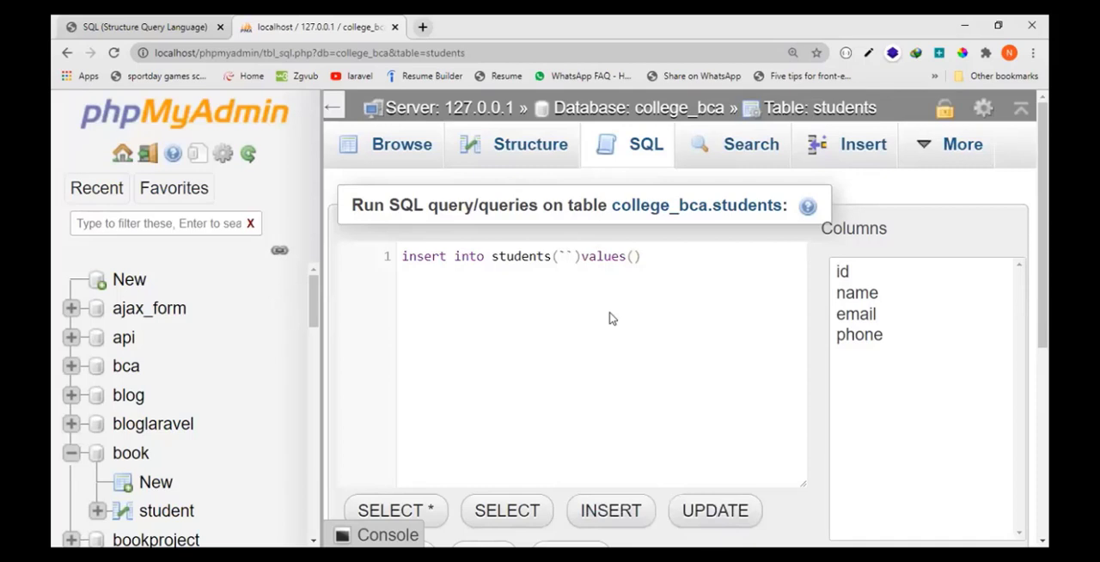
key(BackSpace)
key(BackSpace)
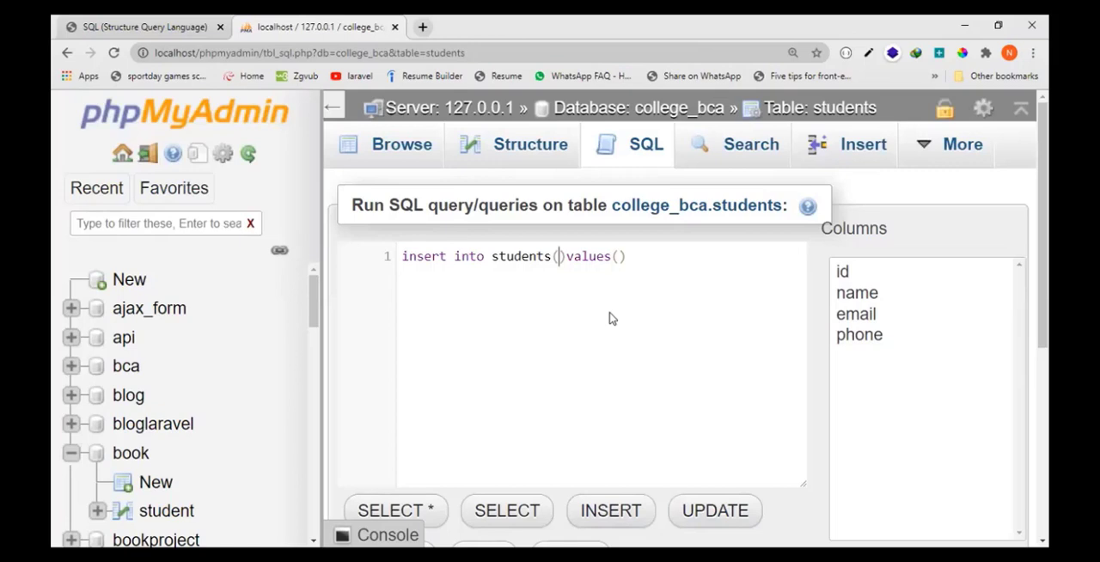
text(``)
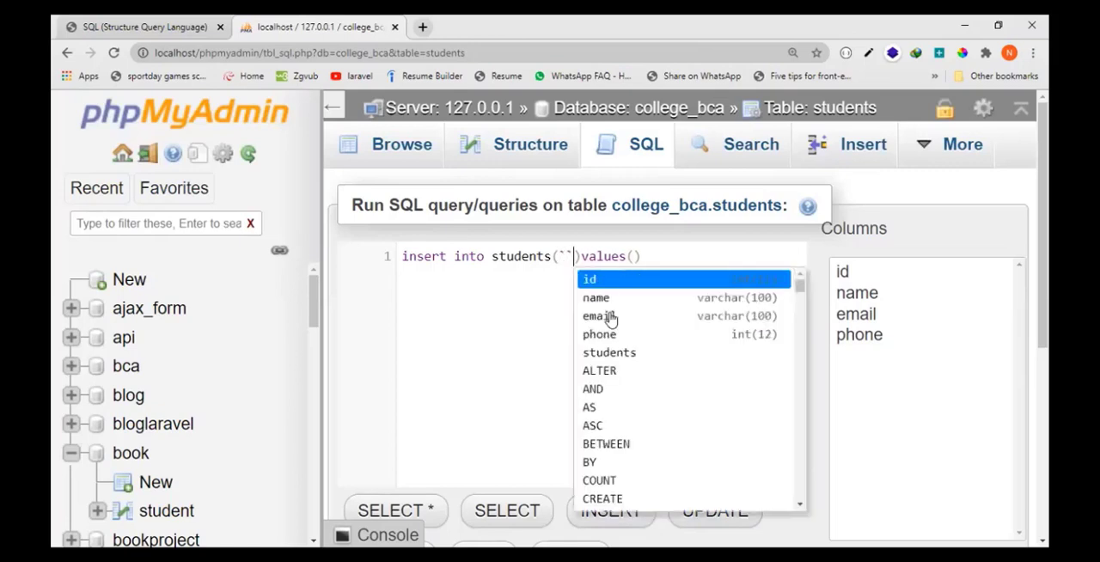
text(,``,)
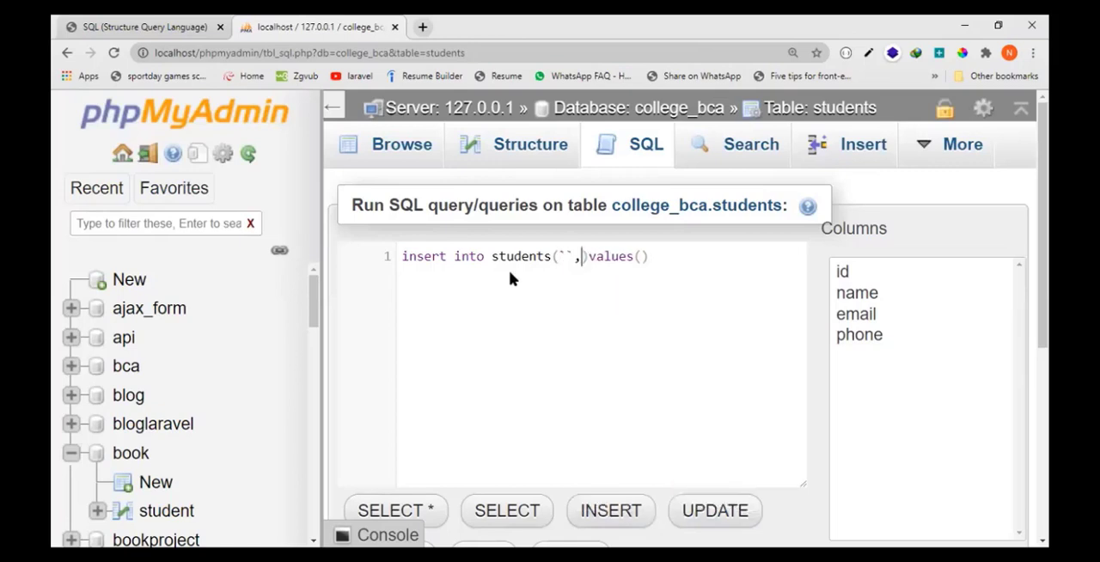
text(``,``)
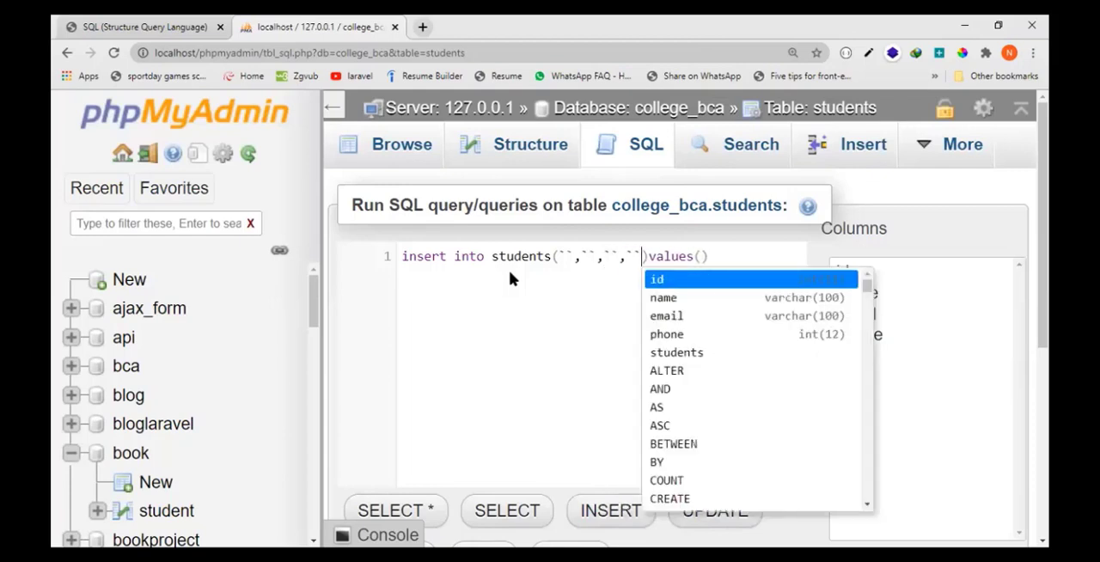
key(Escape)
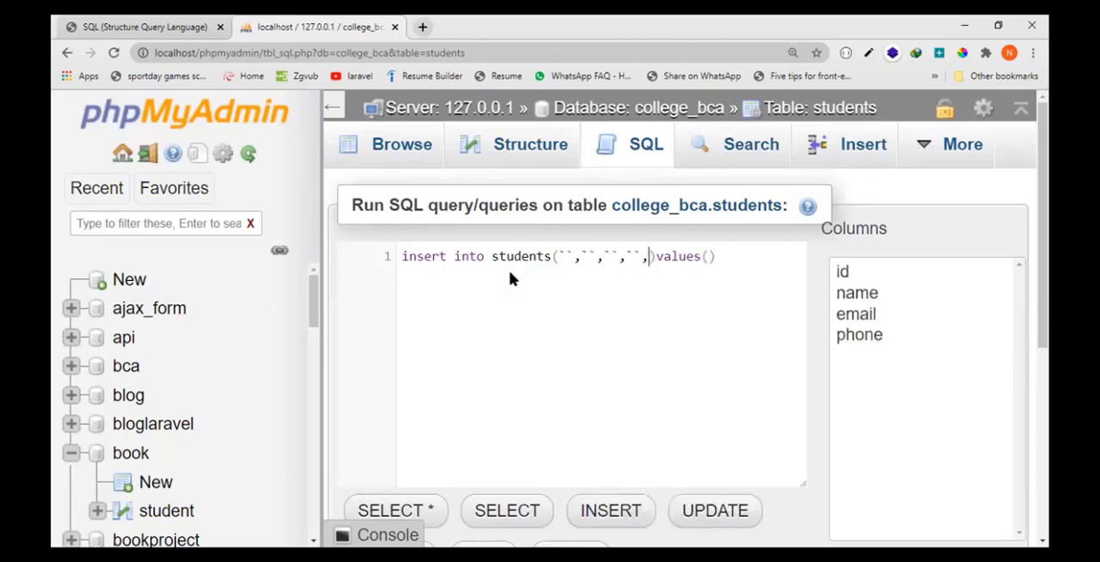
- Add four comma-separated pairs of single quotes as value placeholders inside the values parentheses
key(Right)
key(Right)
key(Right)
key(Right)
key(Right)
key(Right)
text('')
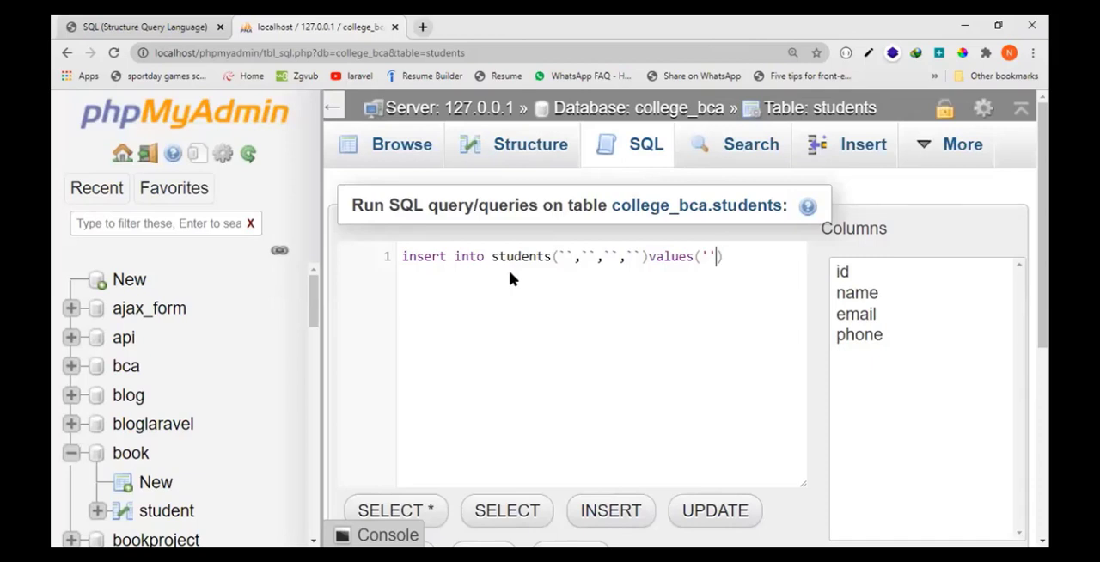
text('','','',')
- Fill the insert query's column placeholders with id, name, email and phone
click(567, 257)
click(846, 272)
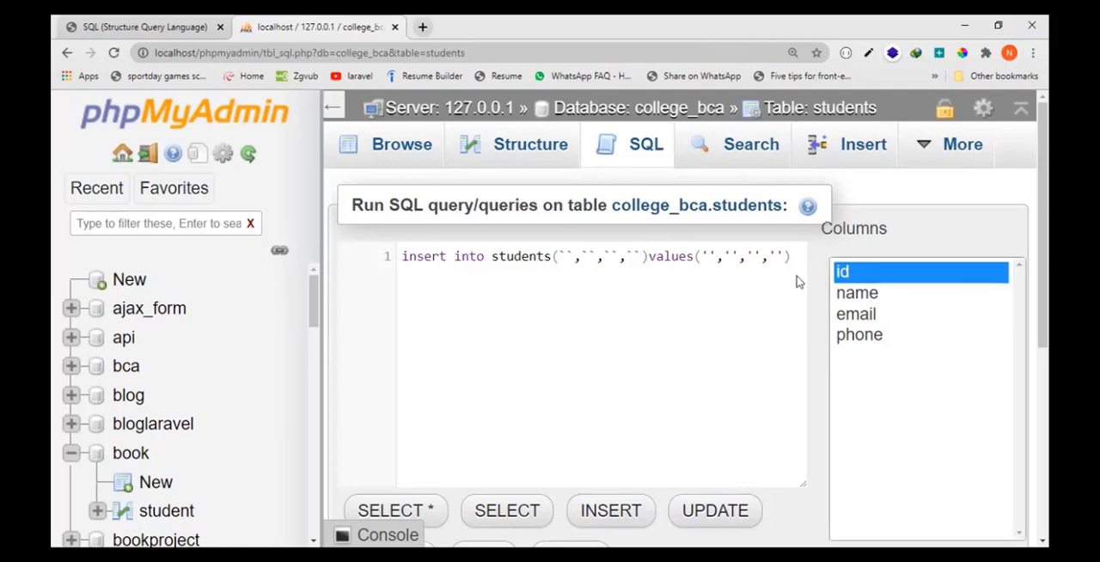
click(568, 256)
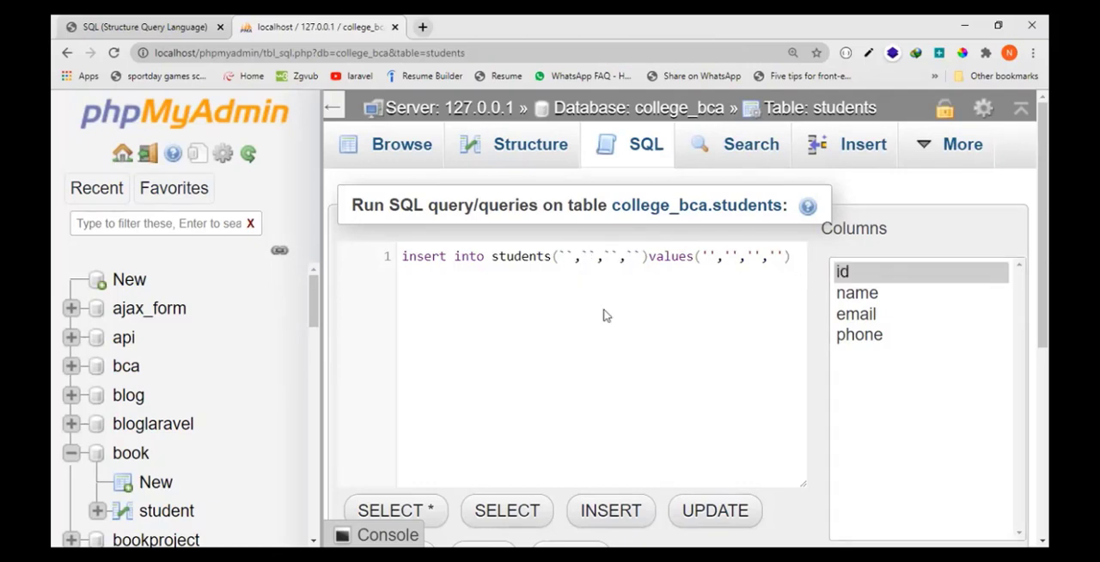
text(id)
key(Right)
key(Right)
key(Right)
text(name)
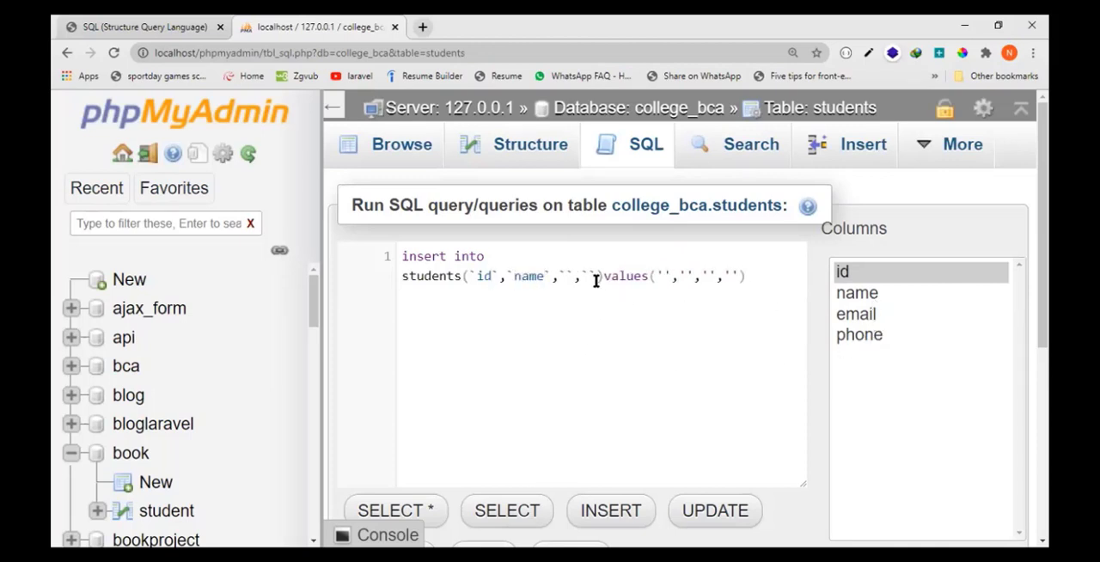
click(566, 275)
text(email)
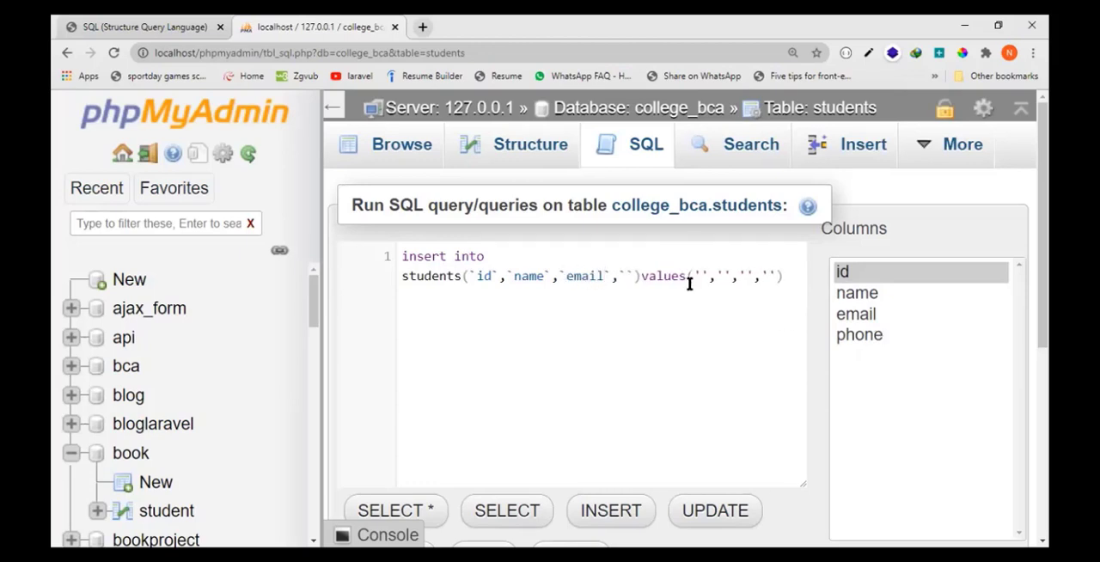
click(628, 276)
text(phone)
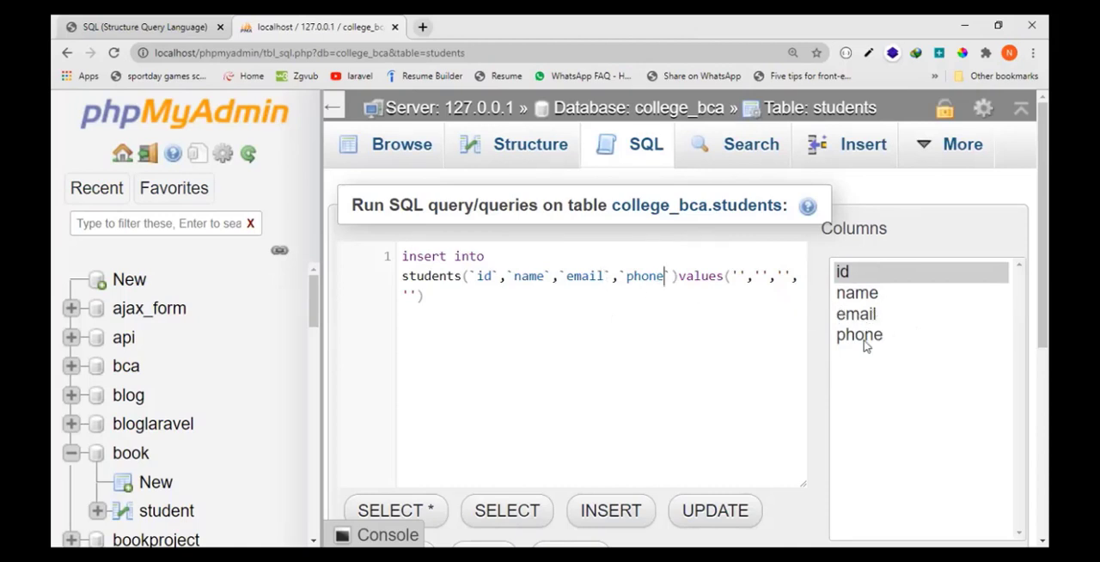
- Fill the insert query's value placeholders with id 1 and the student's name, e-mail address and phone number
click(739, 276)
click(768, 275)
text(Mukesh)
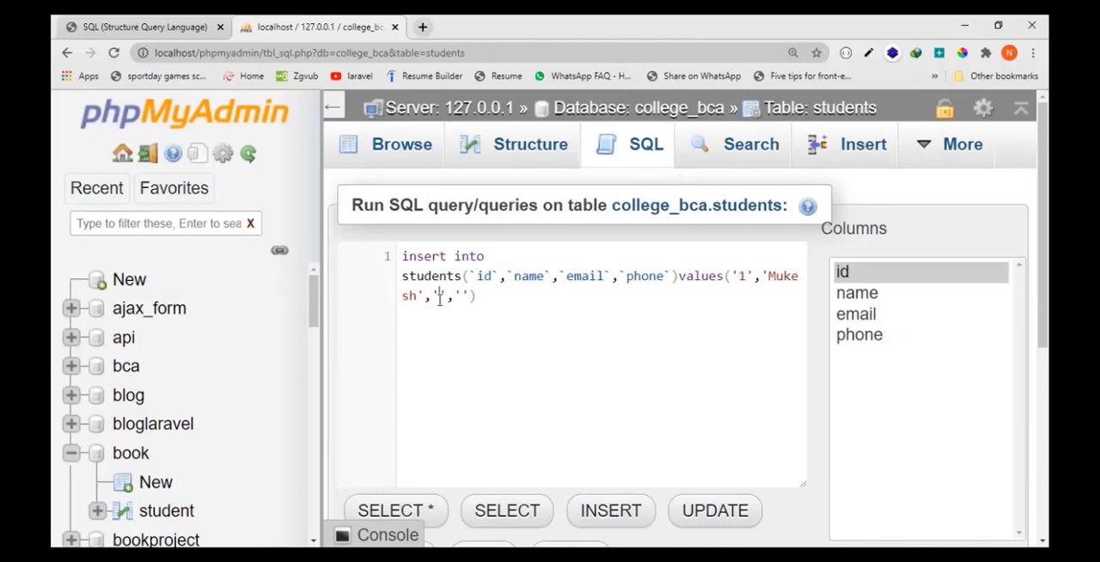
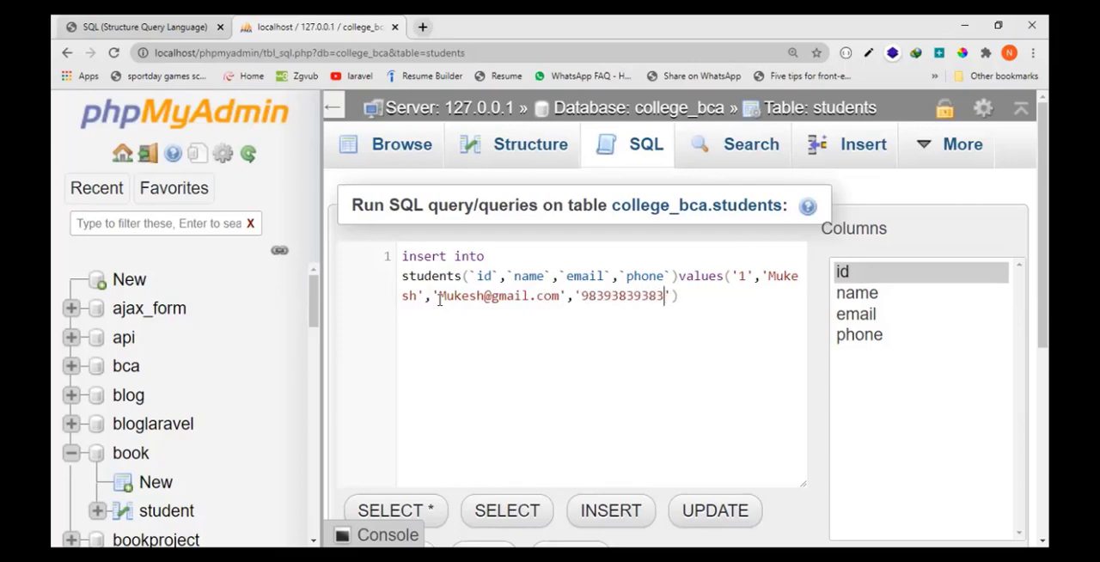
- Run the insert query on the students table
key(ctrl+minus)
key(ctrl+minus)
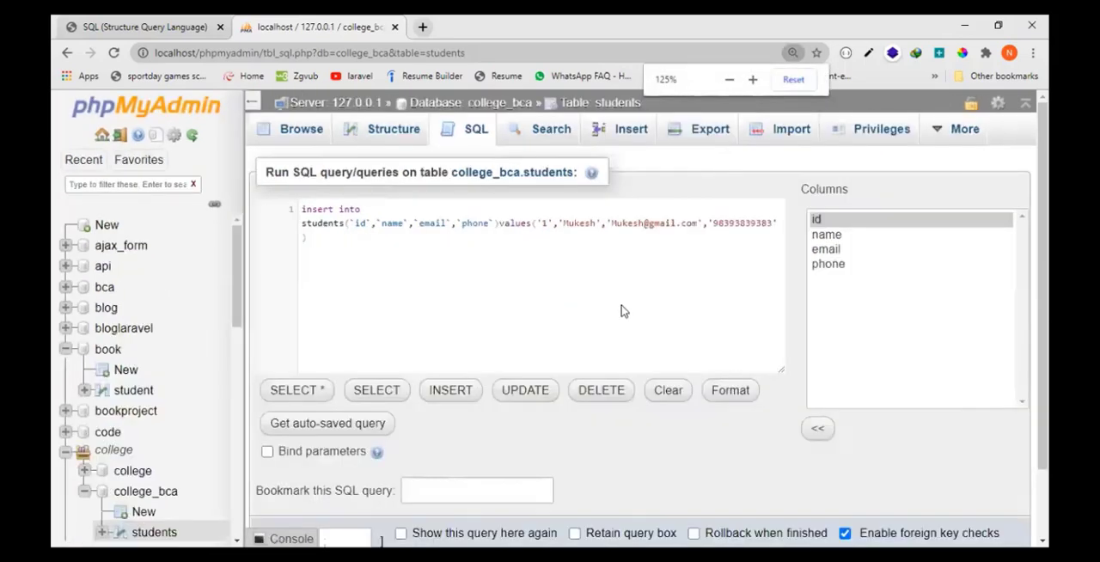
scroll(1003, 458, down, 1)
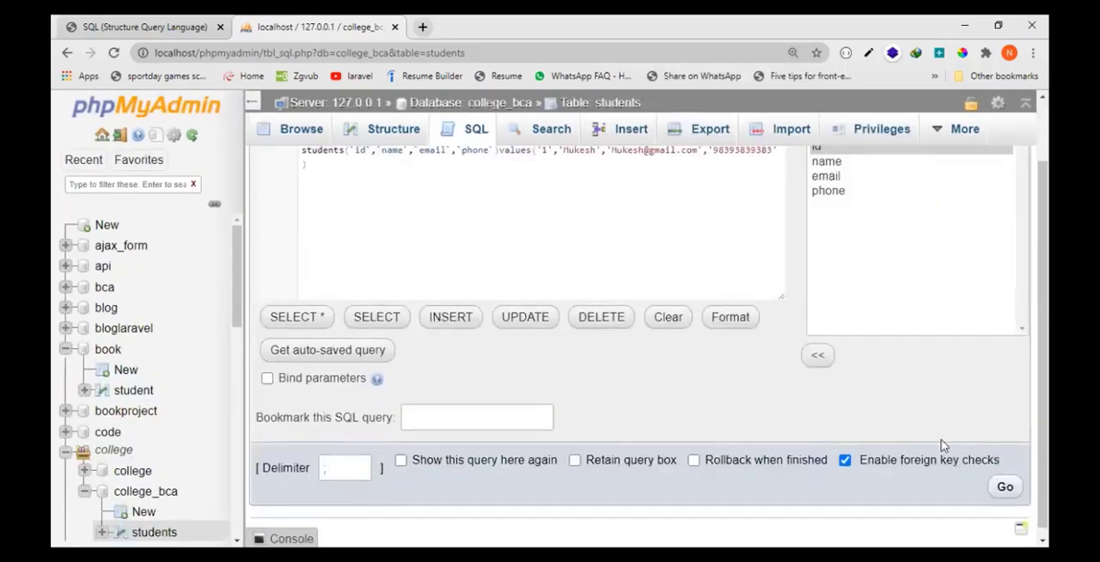
click(1004, 487)
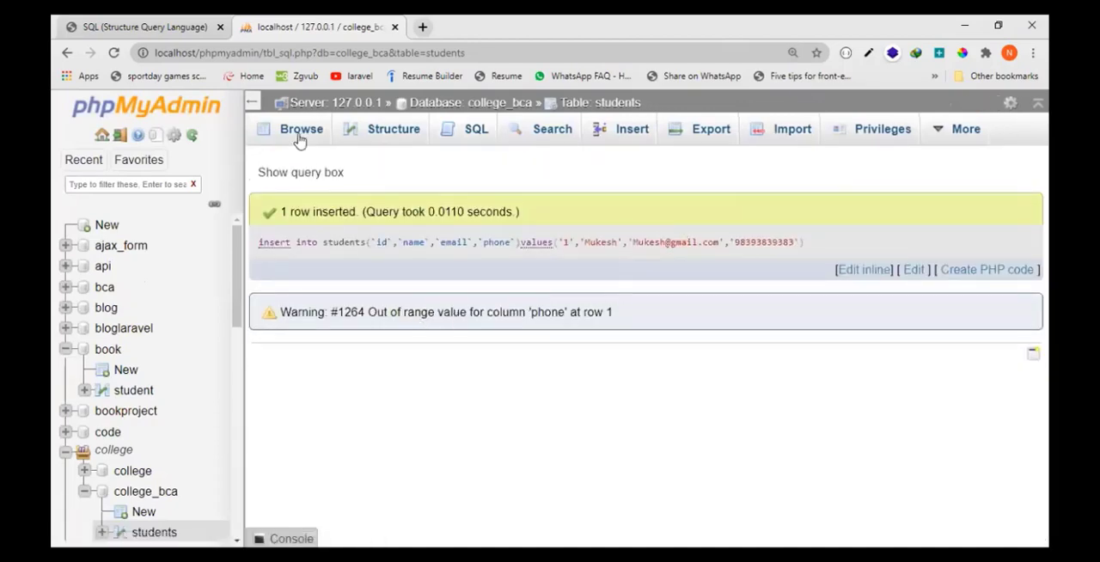
- Browse the students table's rows and check the phone value stored for the inserted student
click(299, 137)
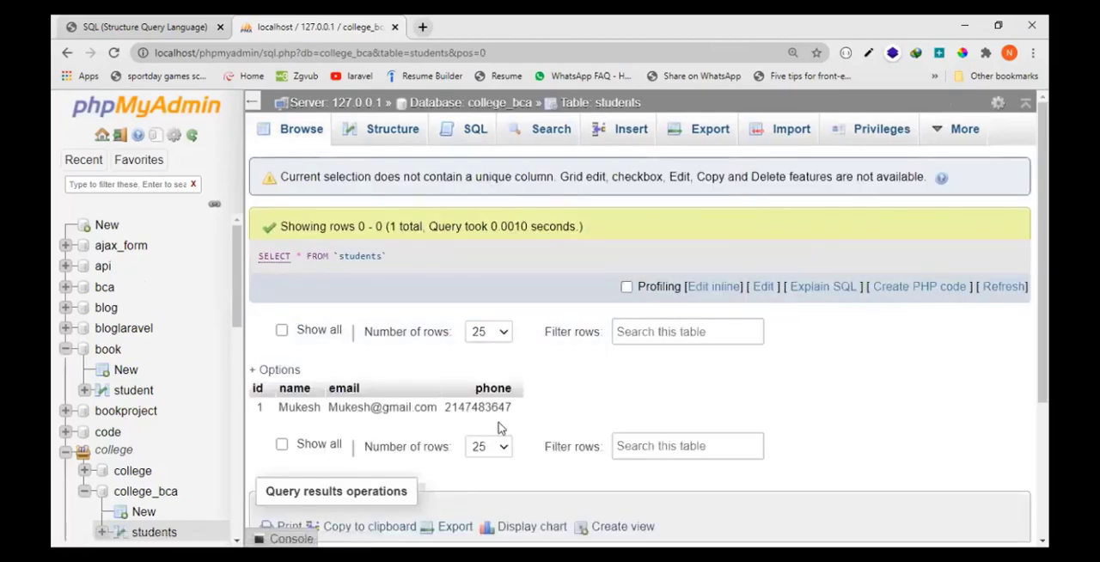
key(ctrl+minus)
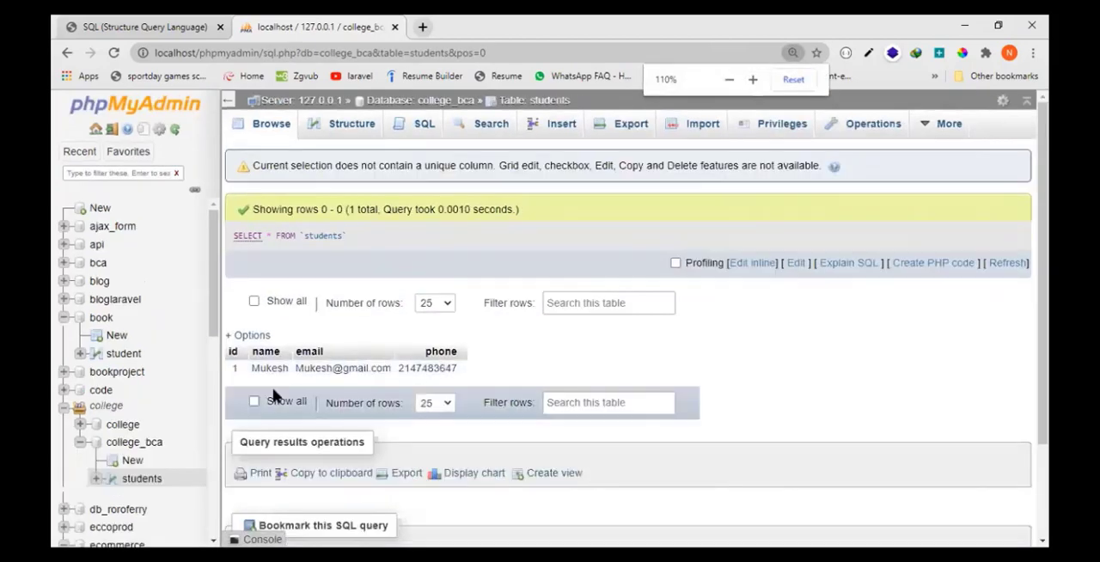
key(ctrl+plus)
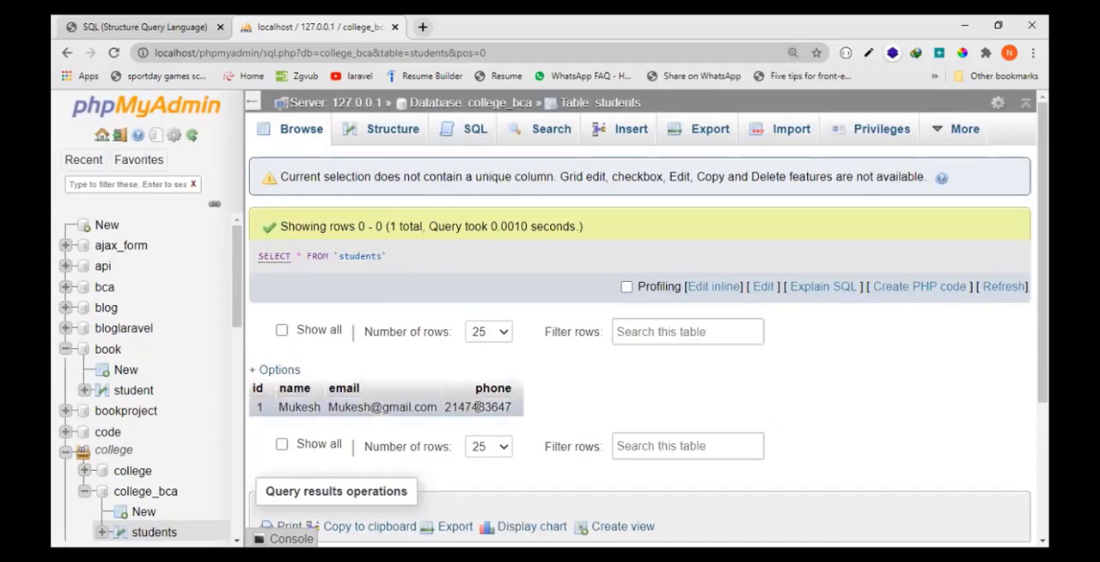
drag(445, 411, 531, 416)
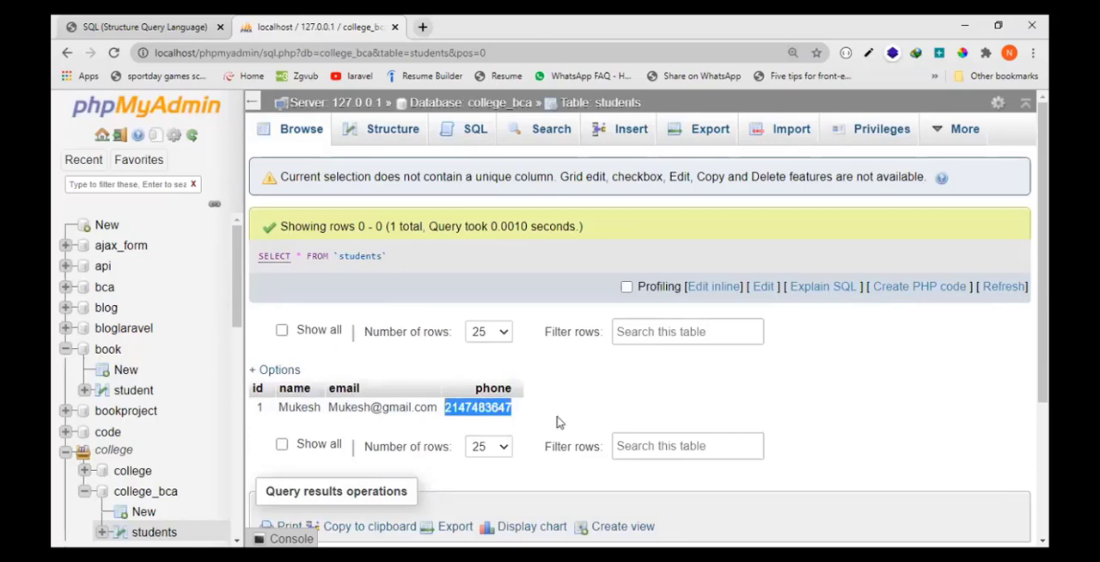
- Change the students table's phone column type to VARCHAR, save it and browse the table's rows
click(388, 136)
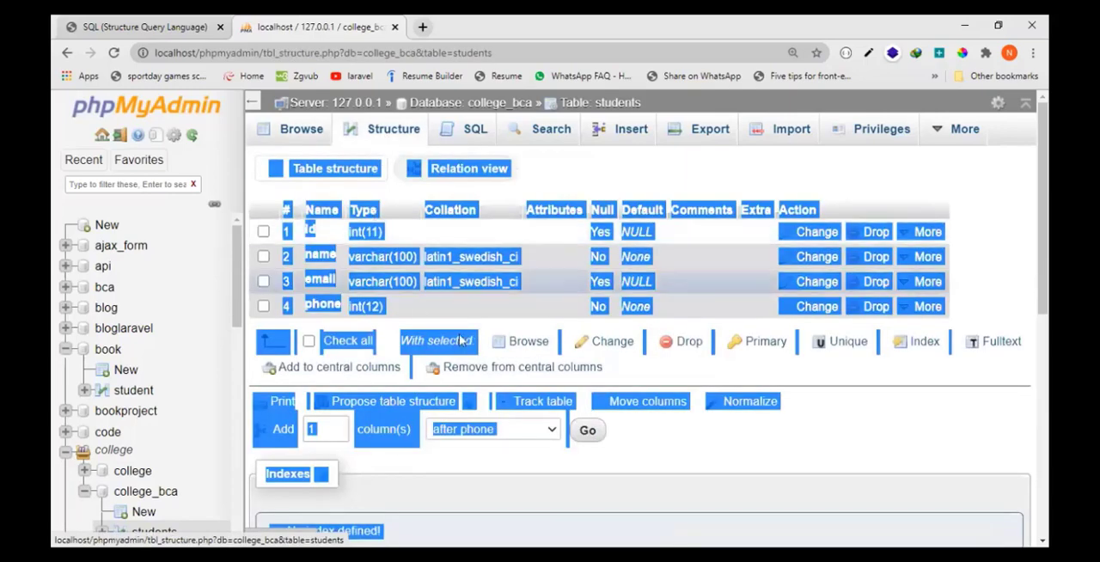
click(770, 446)
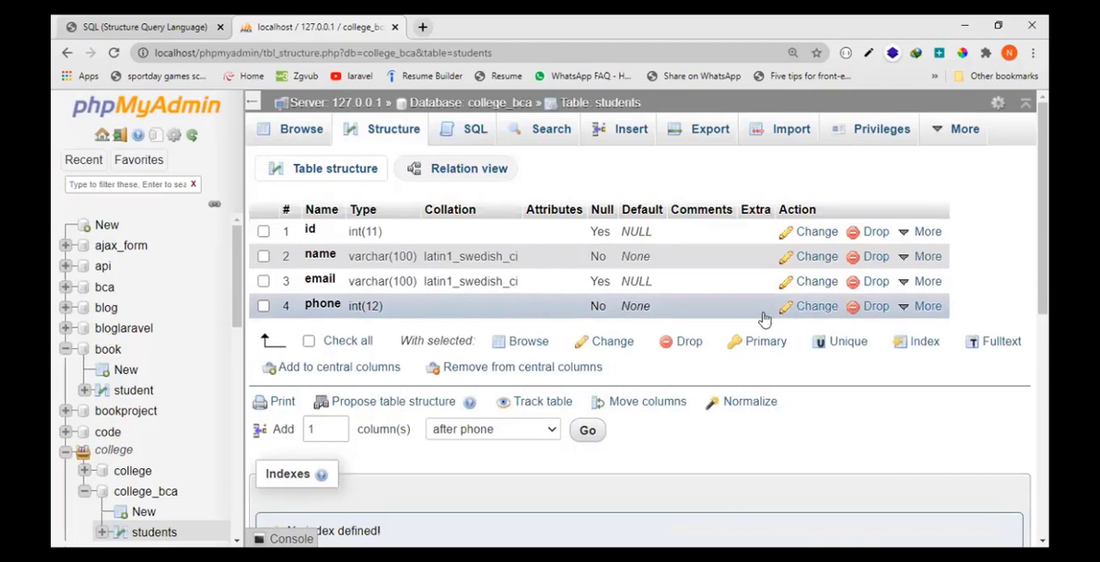
click(816, 307)
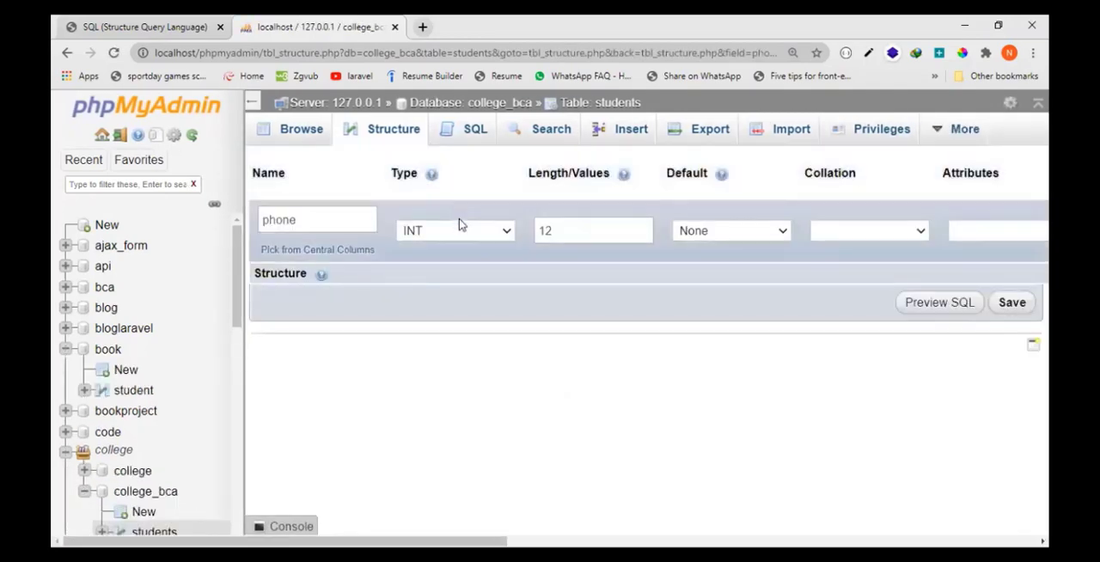
click(458, 228)
key(v)
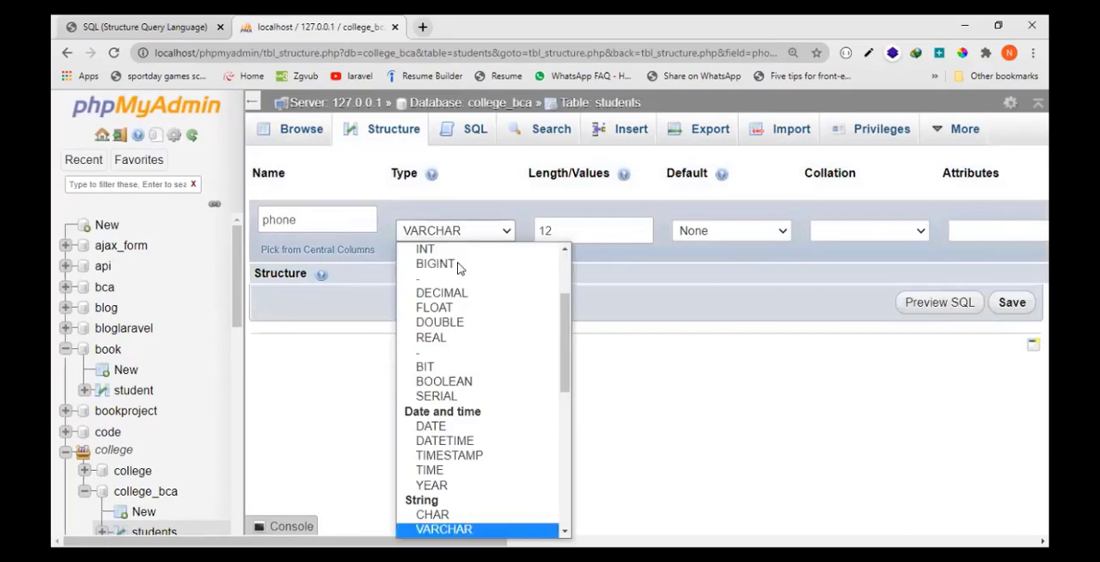
click(444, 528)
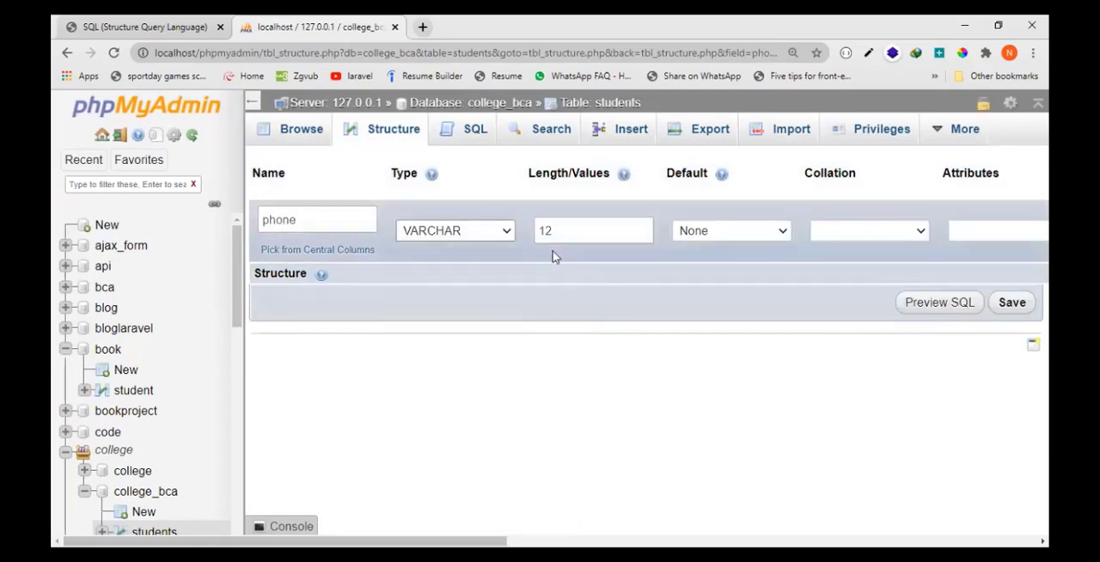
click(1012, 310)
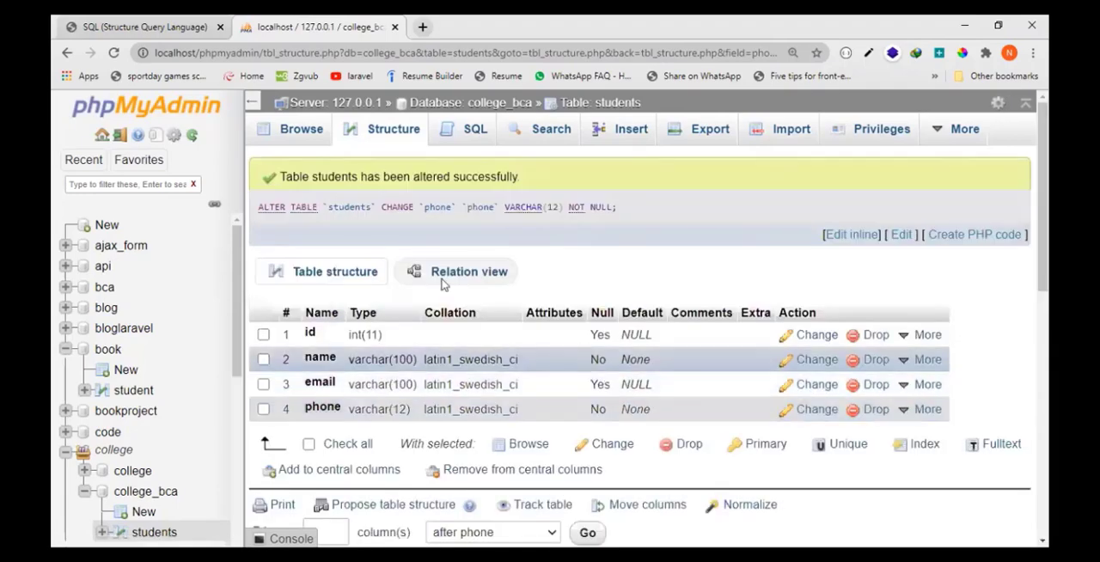
click(319, 134)
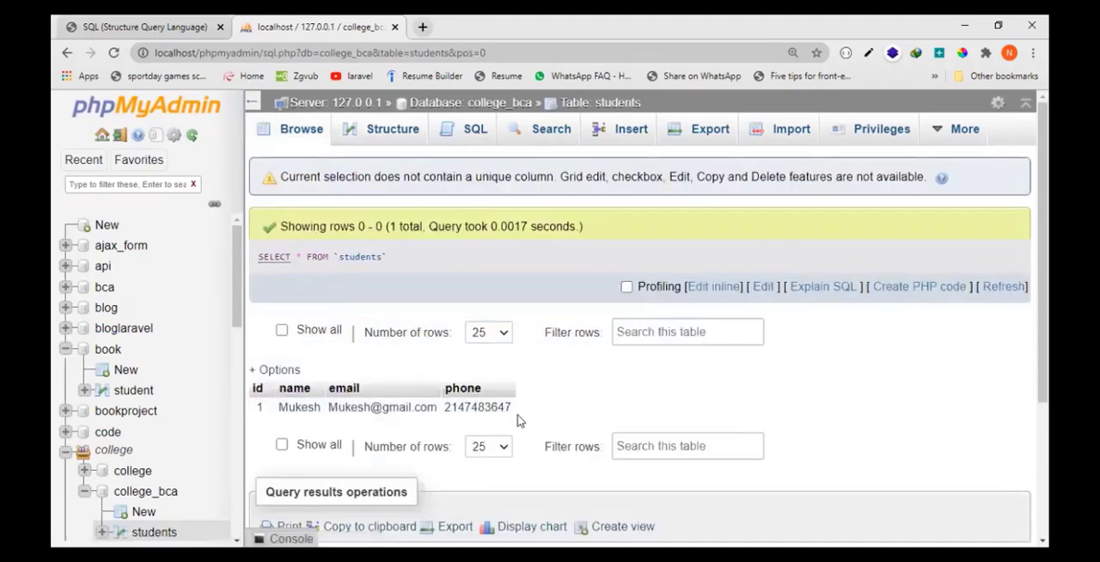
- Replace the default SQL query for the students table with the skeleton insert into students()values()
click(471, 136)
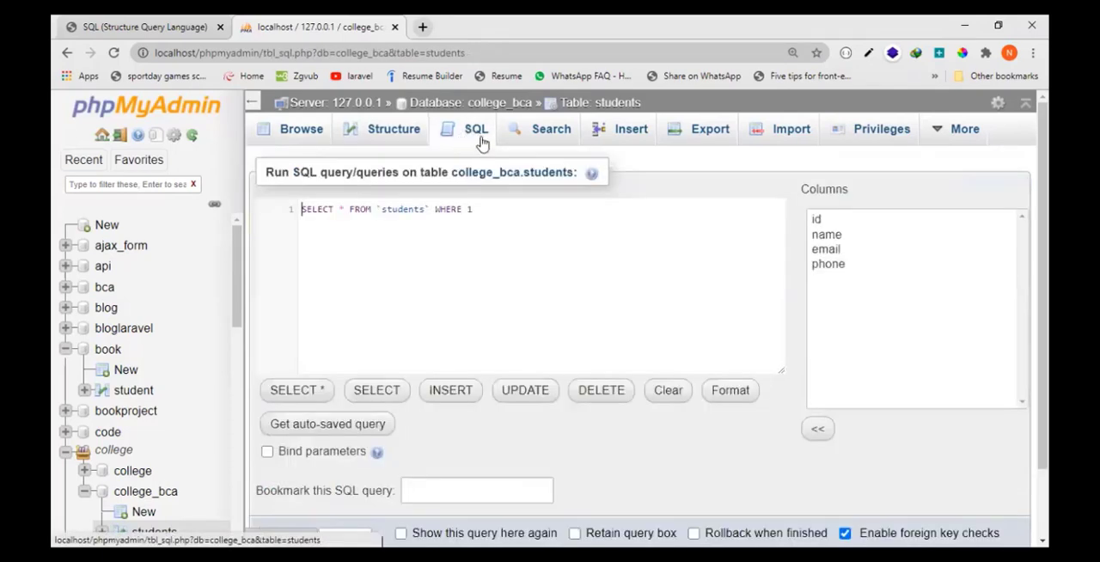
key(BackSpace)
key(BackSpace)
key(BackSpace)
key(BackSpace)
key(BackSpace)
key(BackSpace)
key(BackSpace)
key(BackSpace)
key(BackSpace)
key(BackSpace)
key(BackSpace)
key(BackSpace)
key(BackSpace)
key(BackSpace)
key(BackSpace)
key(BackSpace)
key(BackSpace)
key(BackSpace)
key(BackSpace)
key(BackSpace)
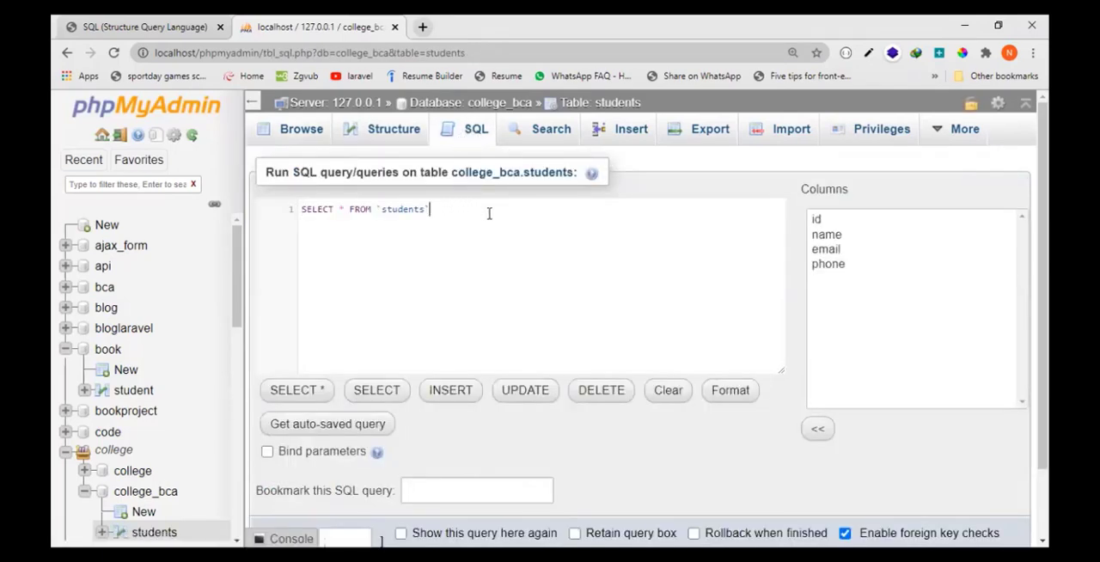
text(inser)
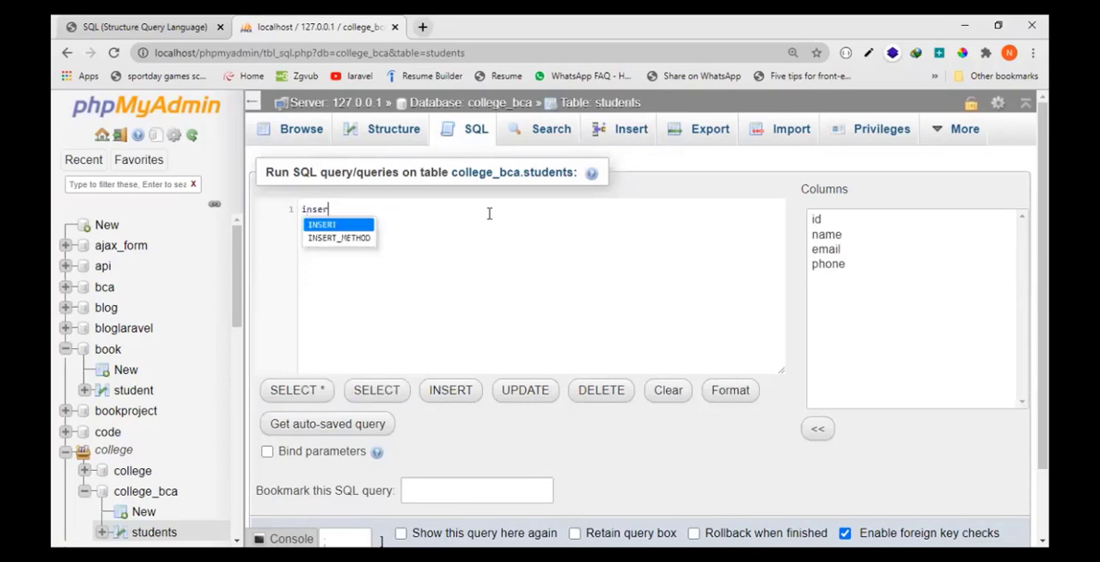
text(t into)
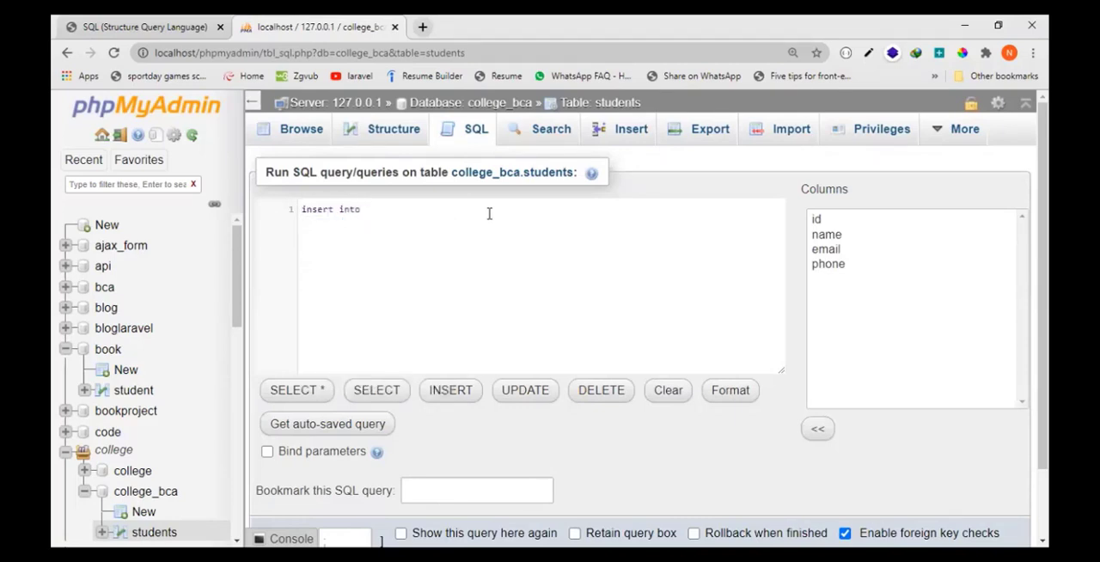
text( students()
key(ctrl+plus)
key(ctrl+plus)
key(ctrl+plus)
key(ctrl+plus)
key(ctrl+plus)
key(ctrl+plus)
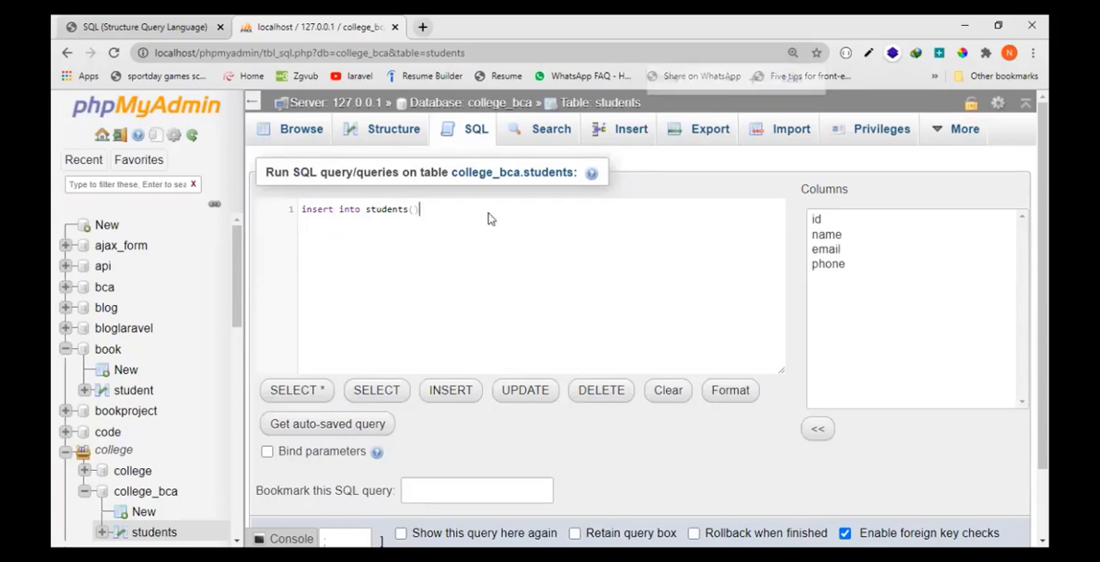
key(ctrl+minus)
key(ctrl+minus)
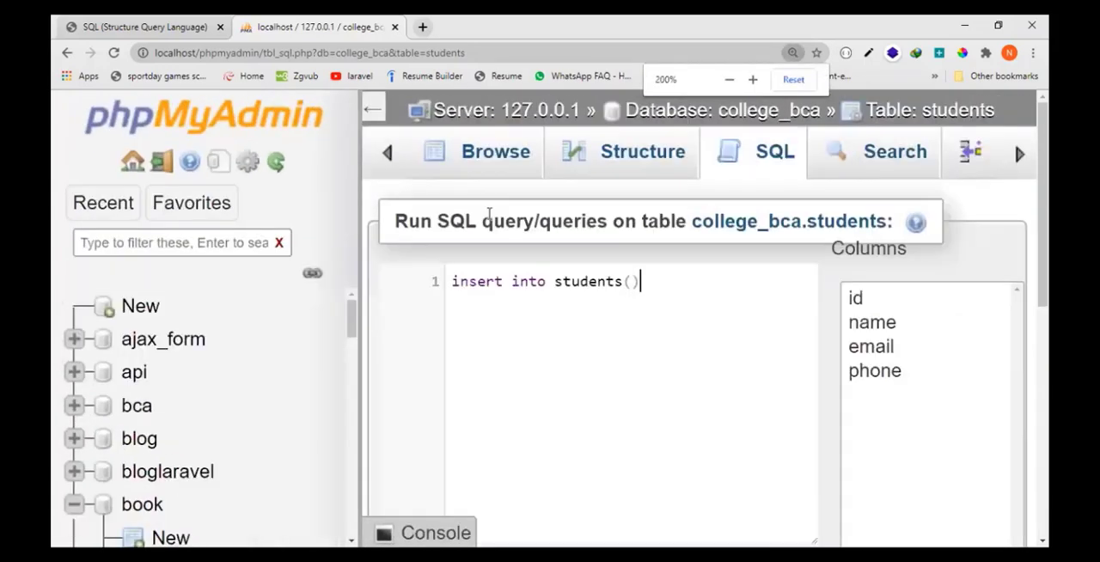
text(values())
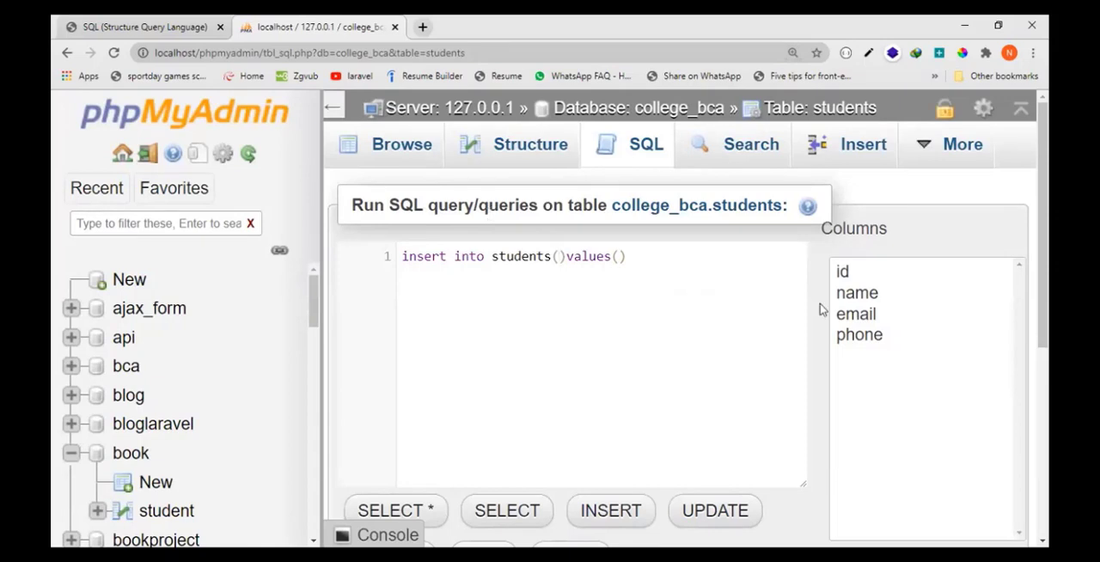
- Add four backtick-quoted column placeholders and four single-quoted value placeholders to the insert query
text(``)
text(,``,``,``)
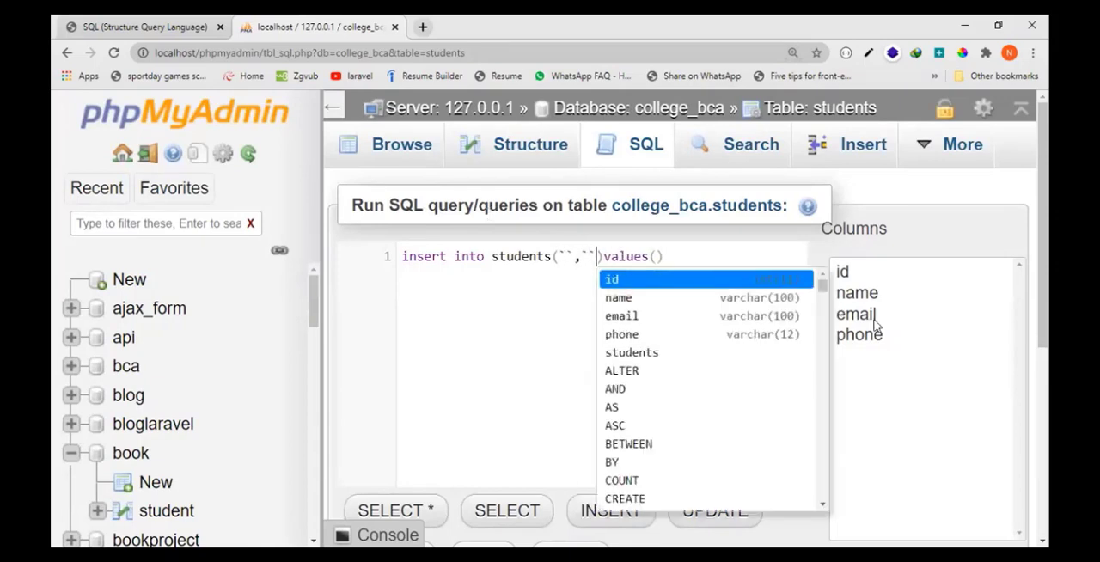
key(Right)
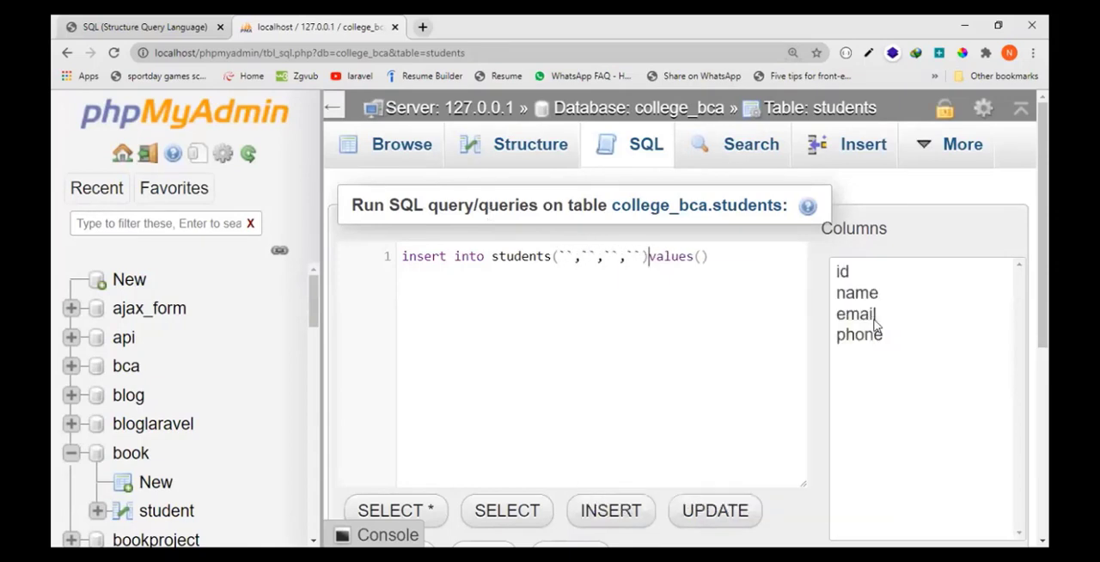
text(,'','',)
text(id)
- Fill the insert query's column placeholders with id, name, email and phone
key(Right)
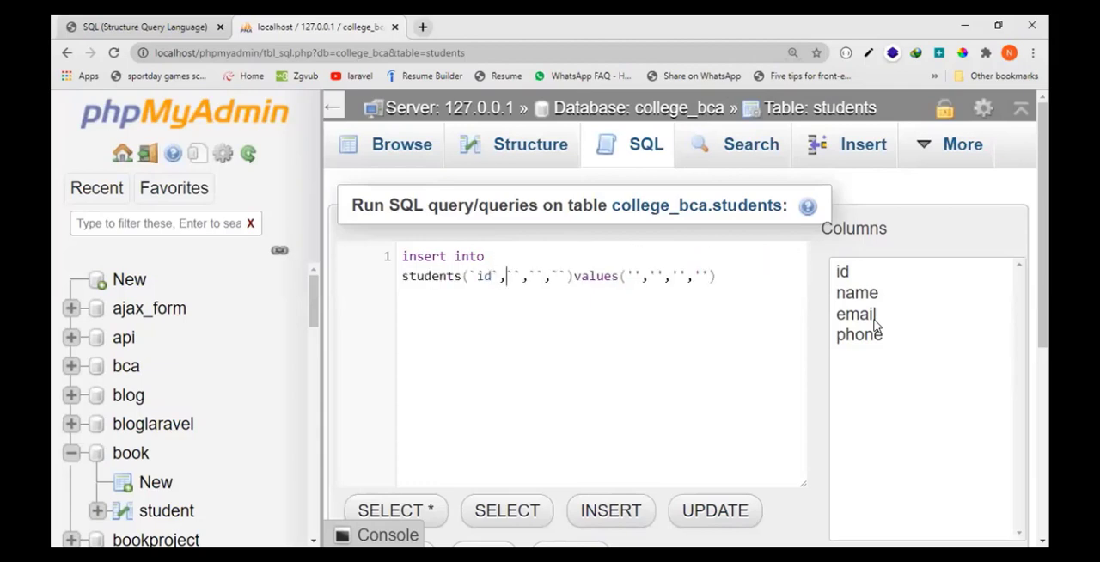
text(name`,`email`,`phone)
key(Right)
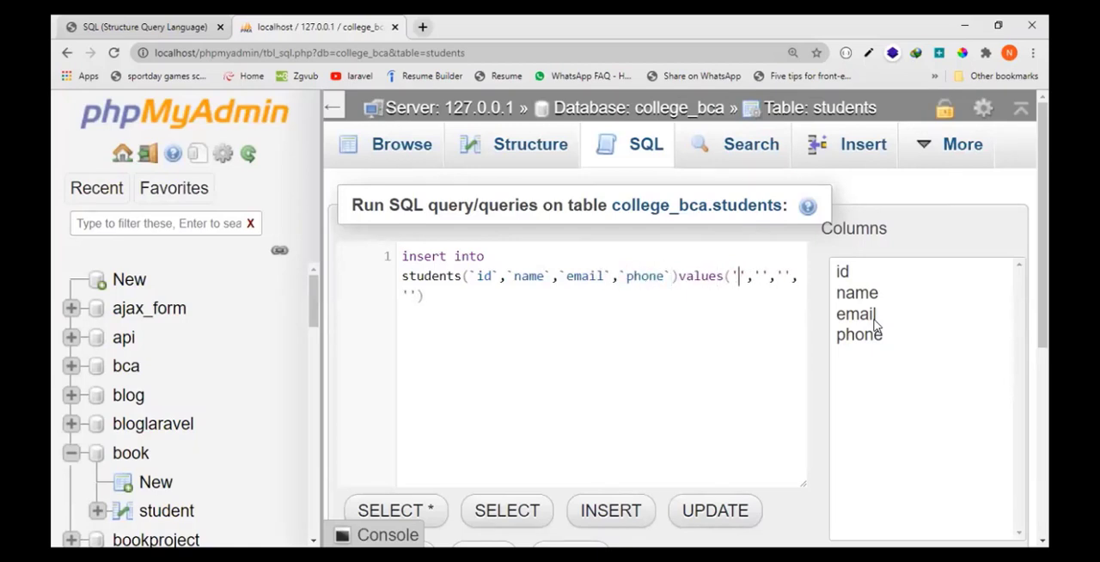
- Fill the insert query's value placeholders with id 2 and the second student's name, e-mail address and phone number
text(2',')
text(harsh',')
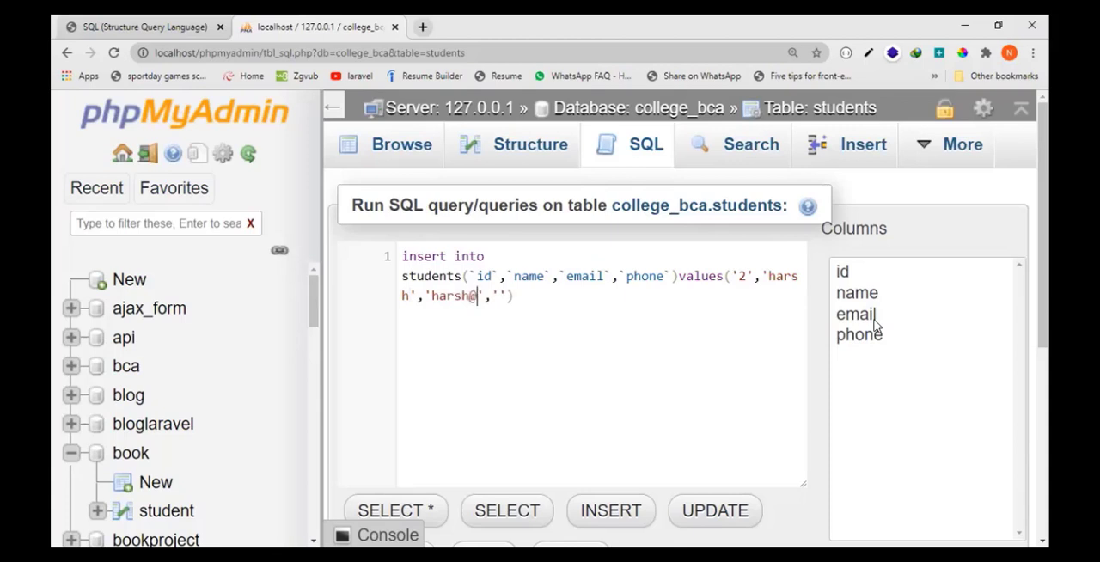
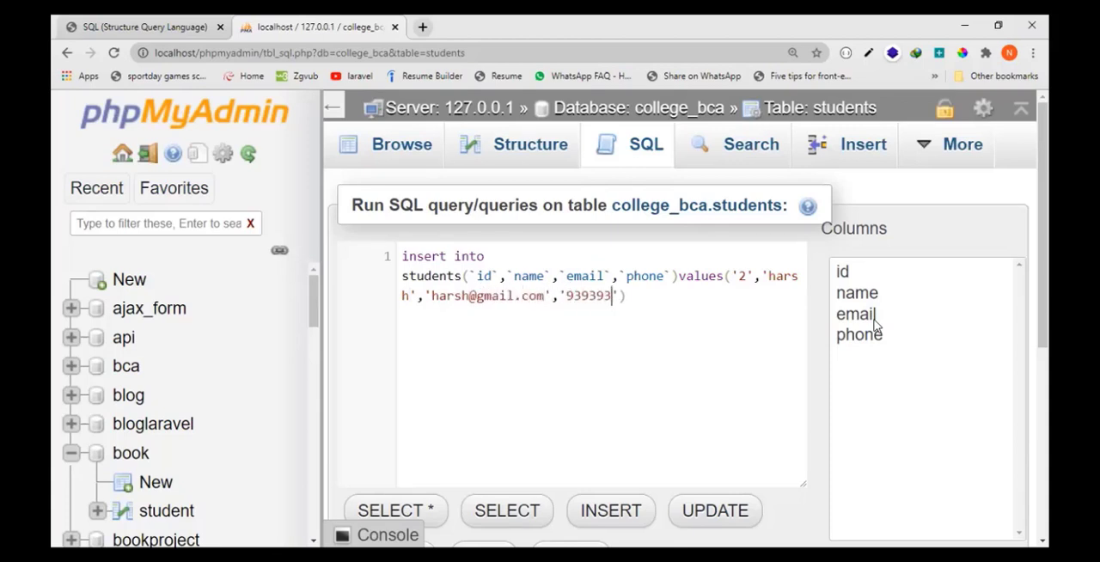
- Run the insert query to add the second student to the students table
key(ctrl+minus)
scroll(1006, 484, down, 2)
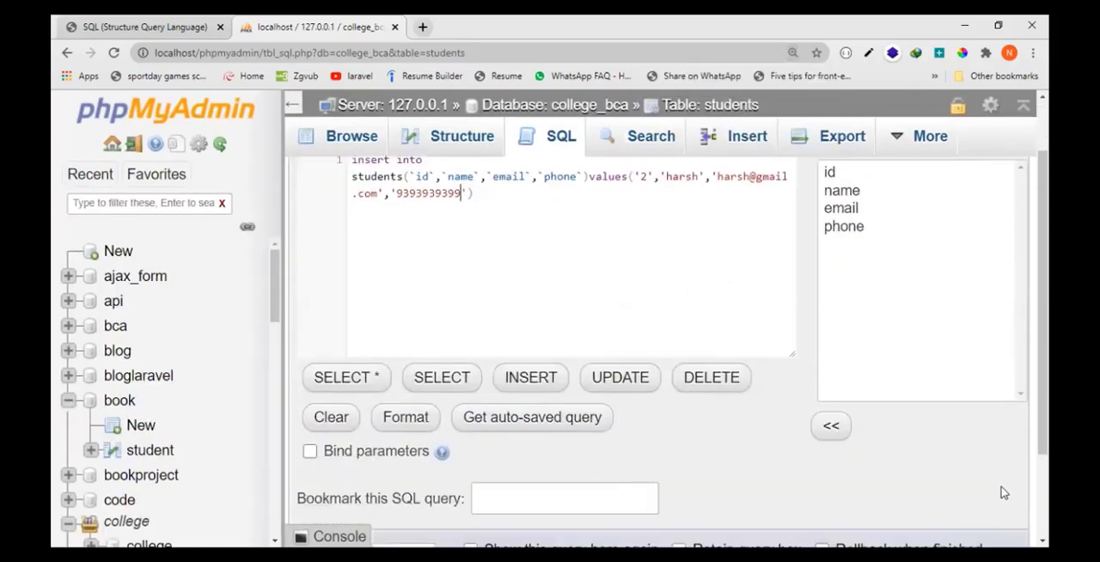
key(ctrl+minus)
click(1006, 498)
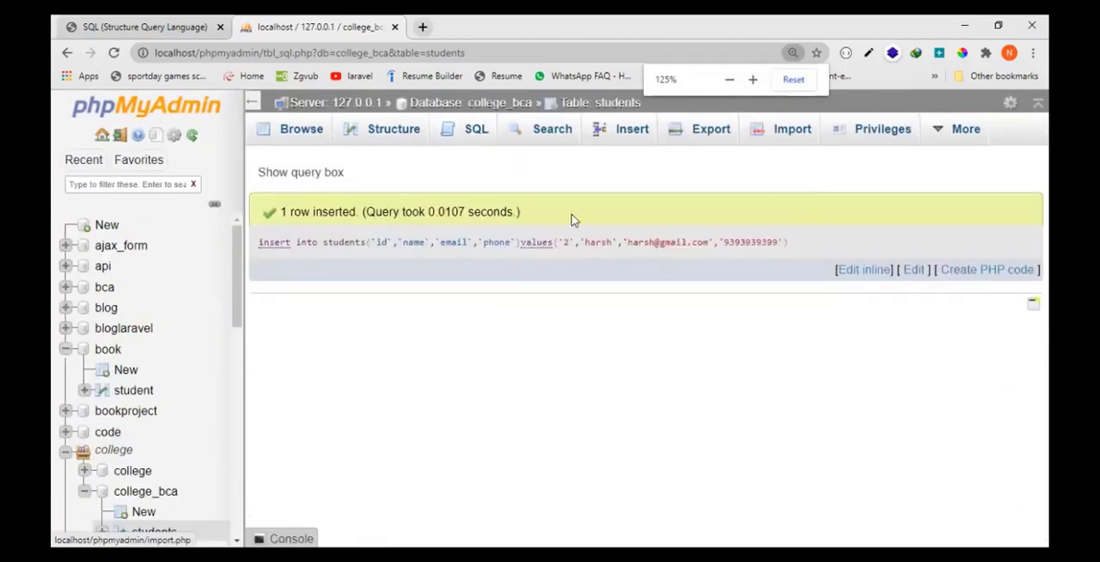
- Browse the students table's rows to check the second student's stored phone value, and review the table's column structure
click(302, 131)
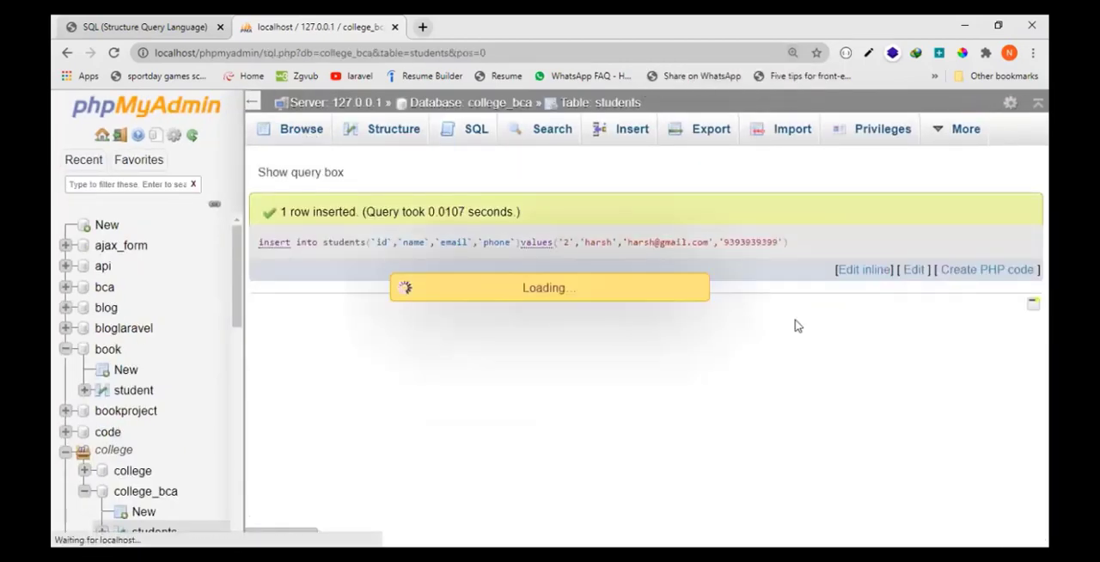
drag(448, 427, 596, 425)
click(613, 412)
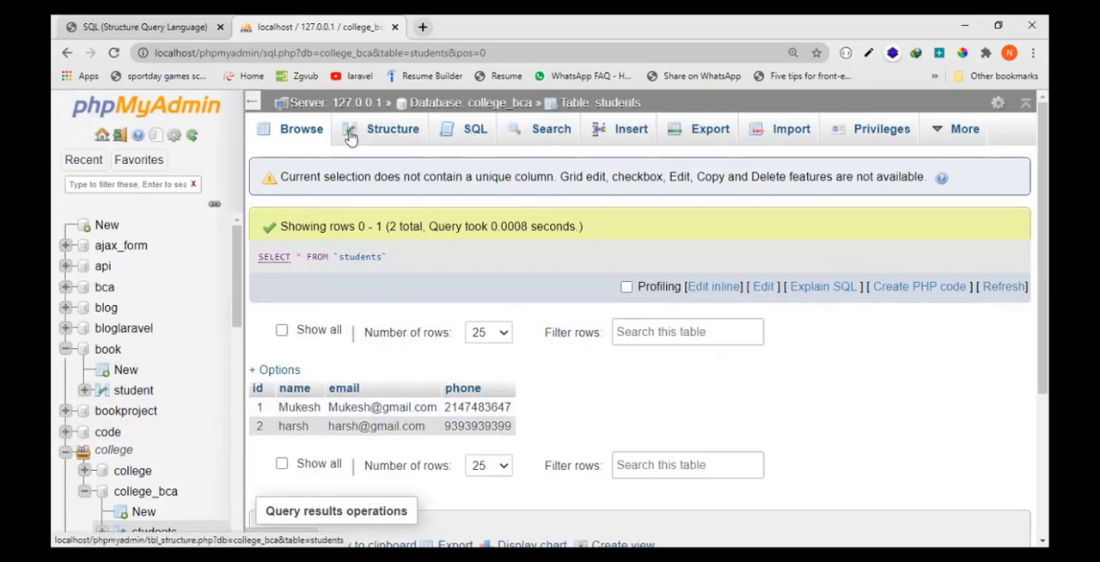
click(308, 135)
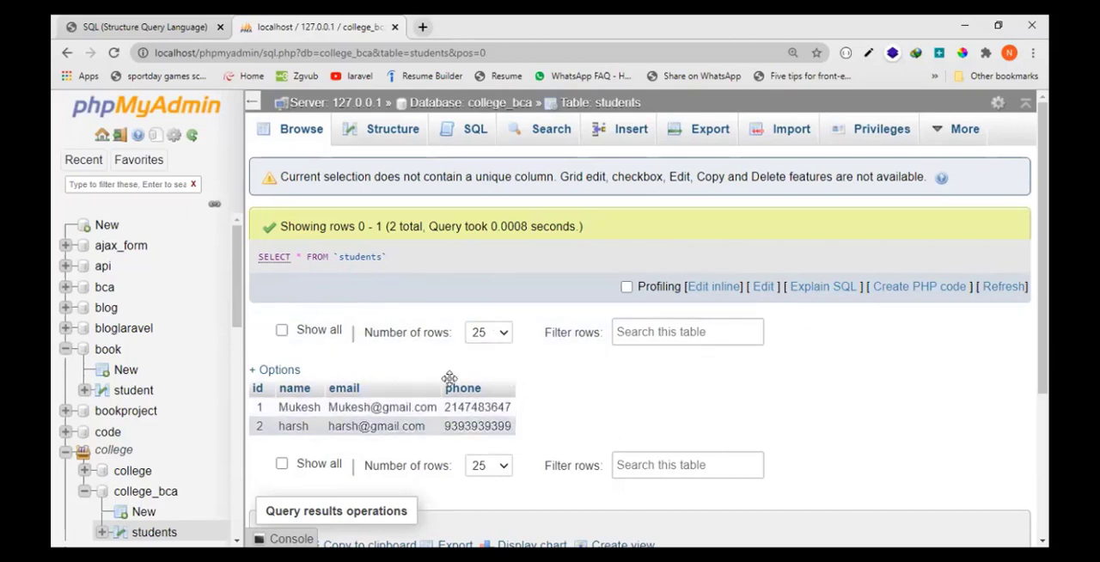
mouse_move(1042, 330)
mouse_down()
mouse_move(1042, 366)
mouse_move(1043, 323)
mouse_up()
click(400, 136)
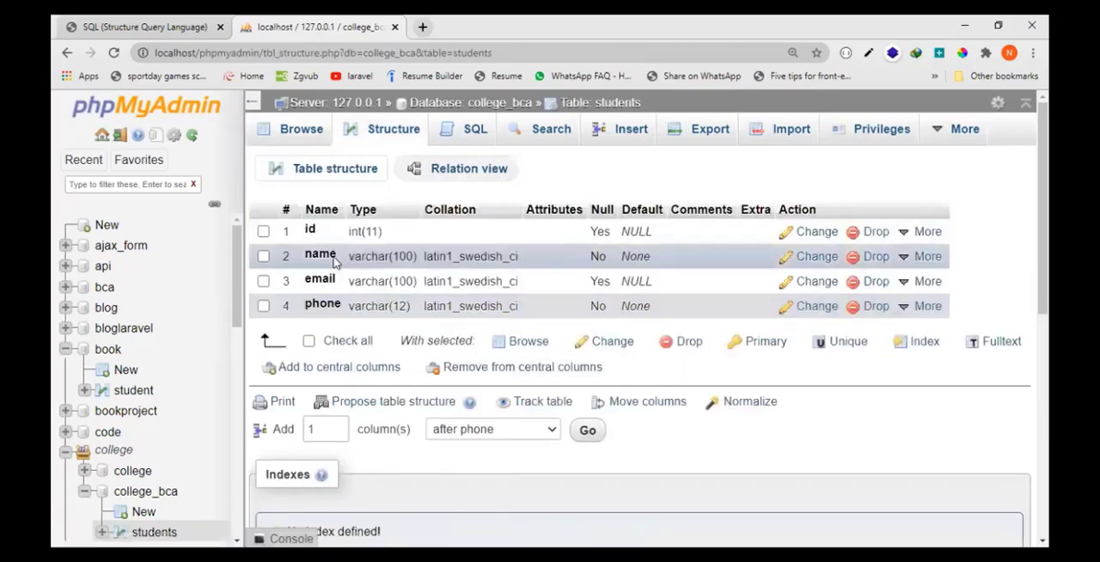
click(298, 135)
- Open the SQL editor for the students table and select the entire default SELECT query
click(468, 133)
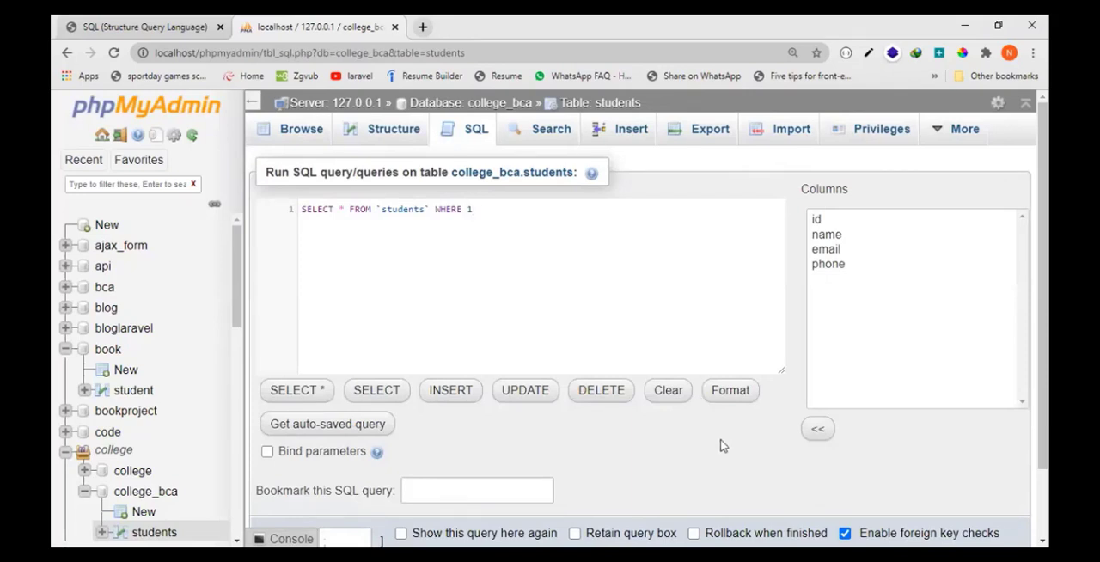
scroll(722, 430, down, 2)
scroll(720, 318, up, 2)
drag(486, 208, 302, 209)
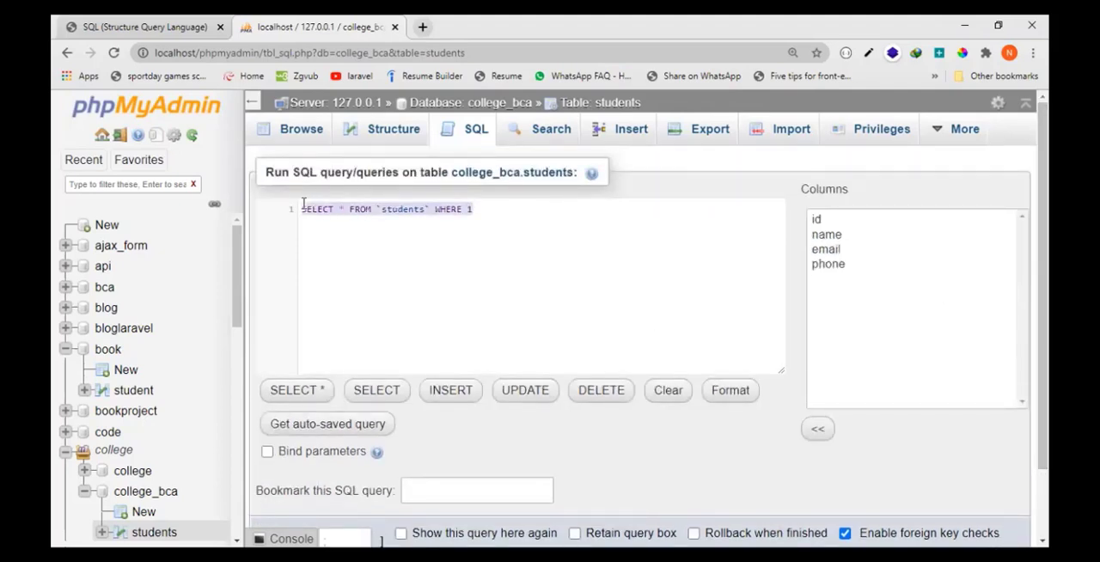